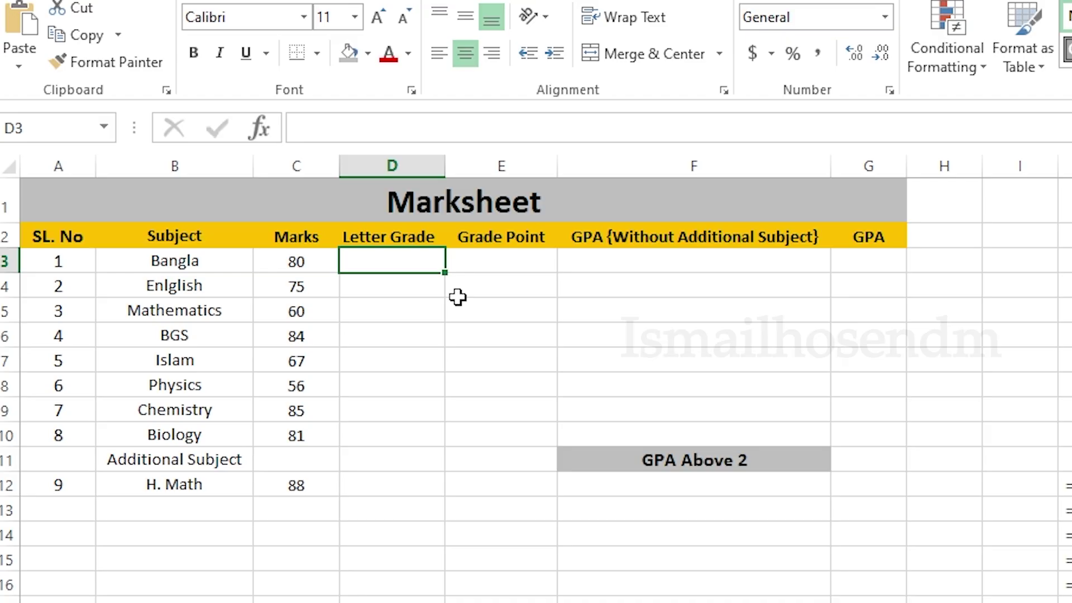
Make the Additional Subject label in cell B11 bold
left_click(660, 290)
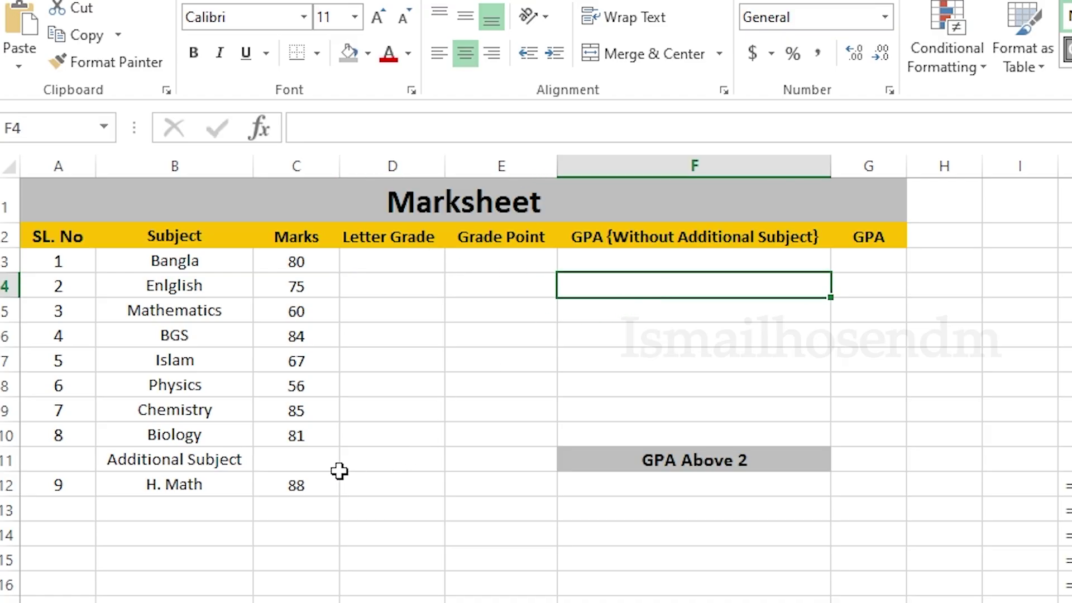
left_click(239, 458)
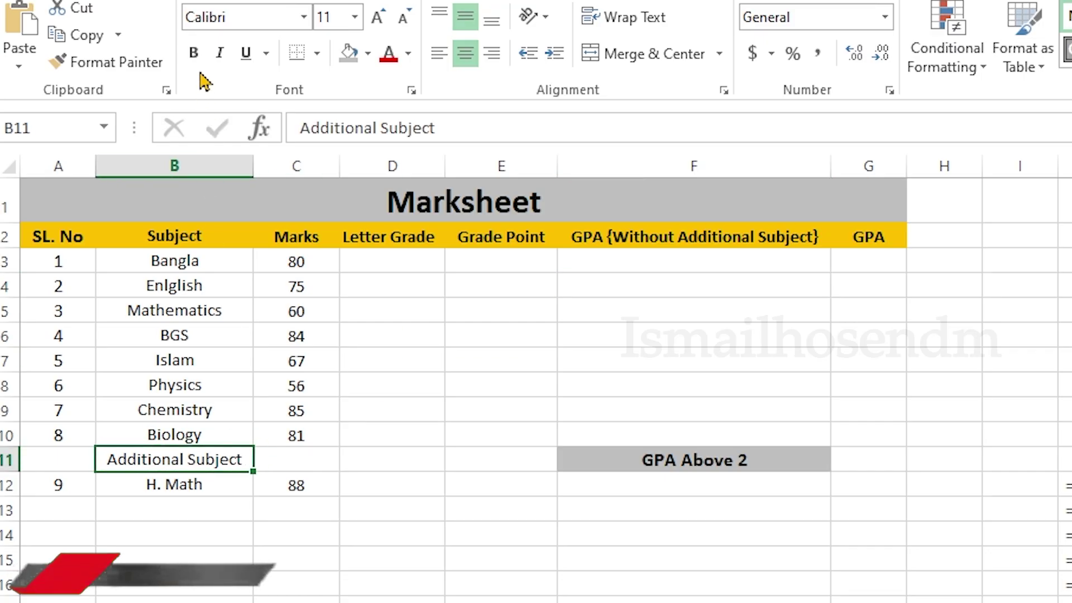
left_click(194, 53)
left_click(554, 304)
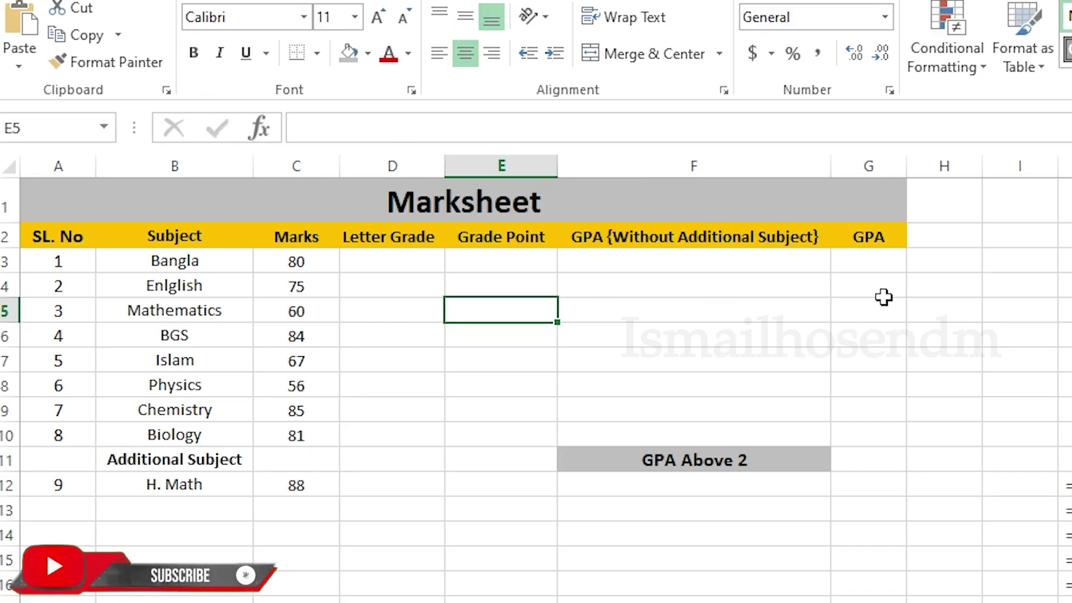
left_click_drag(390, 207, 611, 489)
left_click(570, 408)
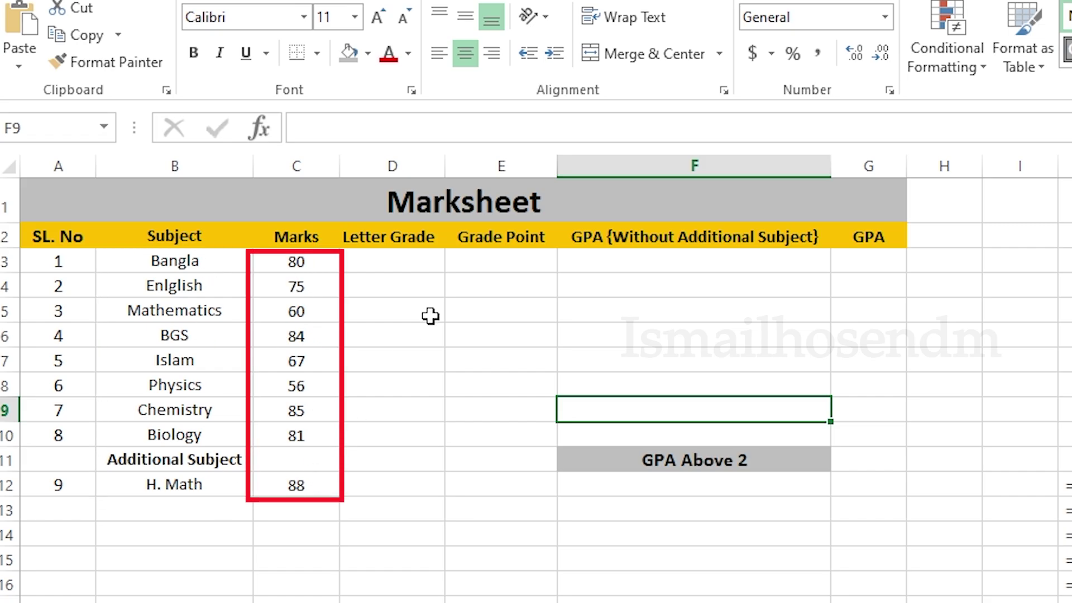
Begin an IF formula in Bangla's Letter Grade cell D3 with the logical test C3>=80
left_click(408, 269)
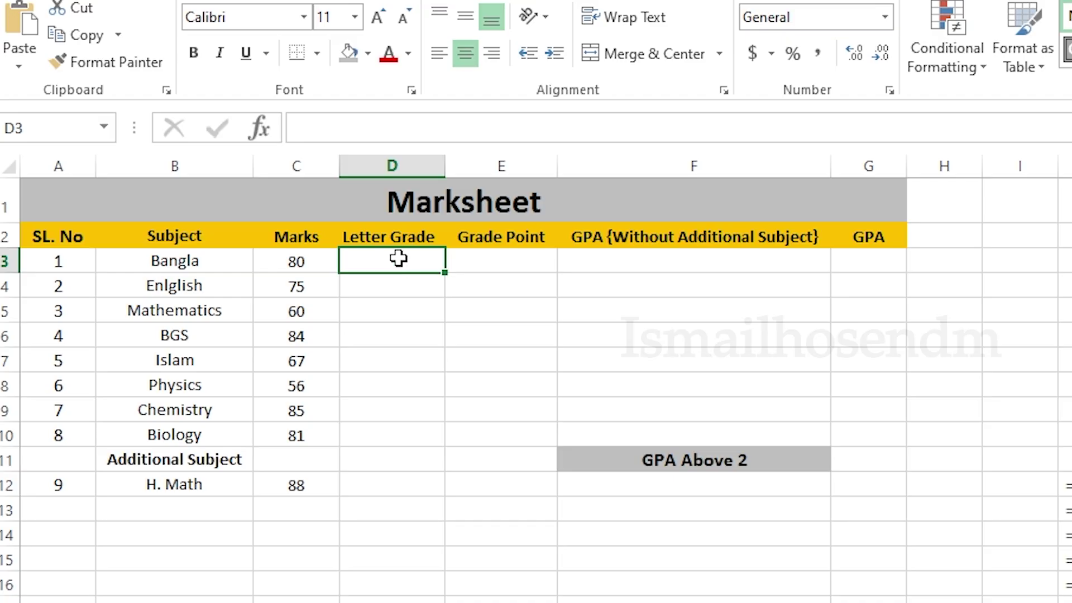
type("=")
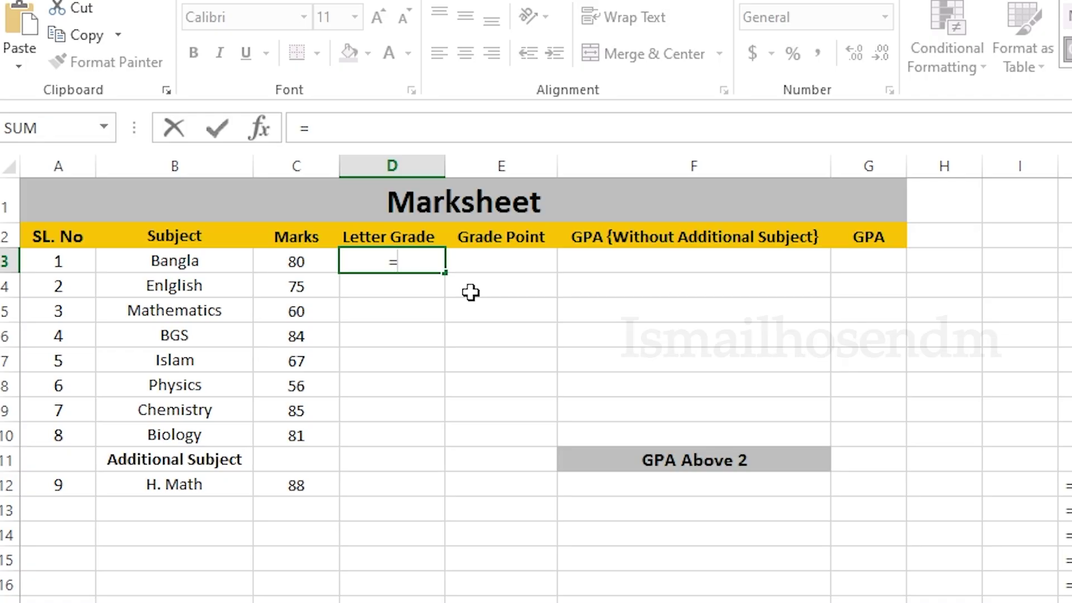
type("If")
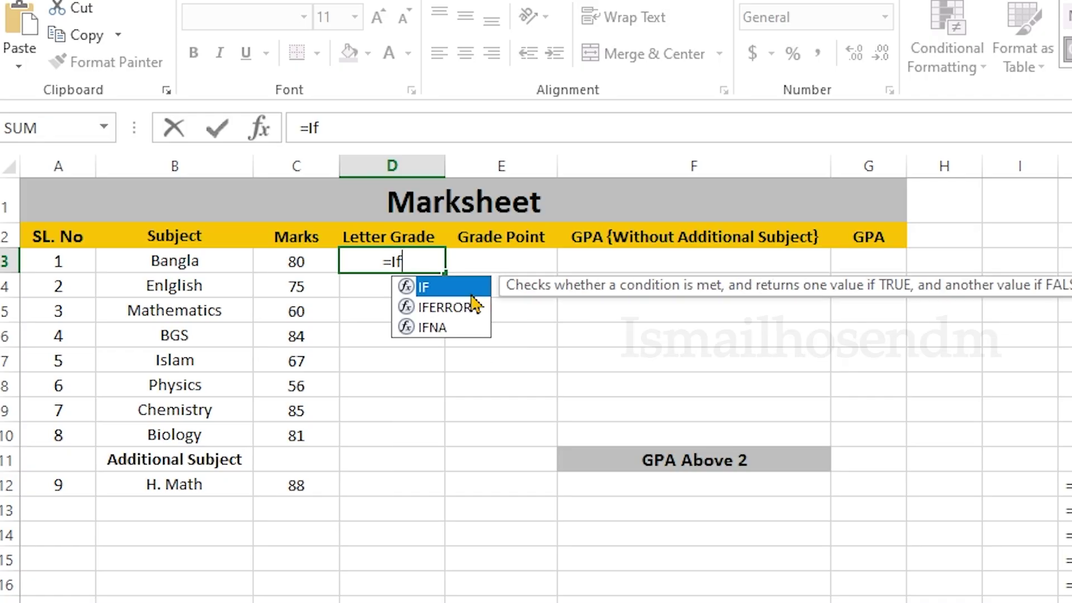
key("BackSpace")
type("F")
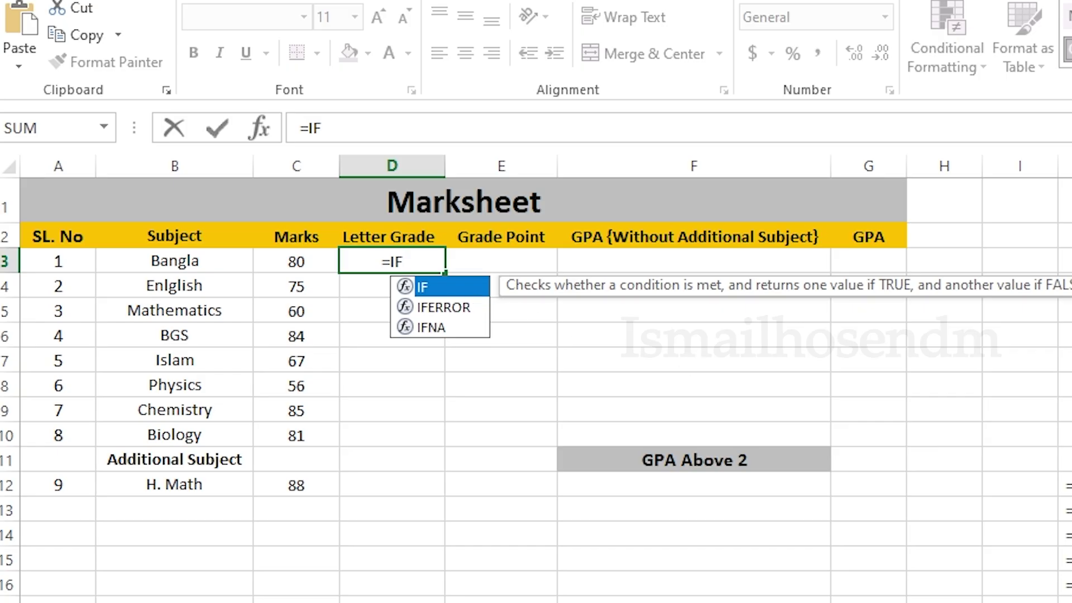
type("(")
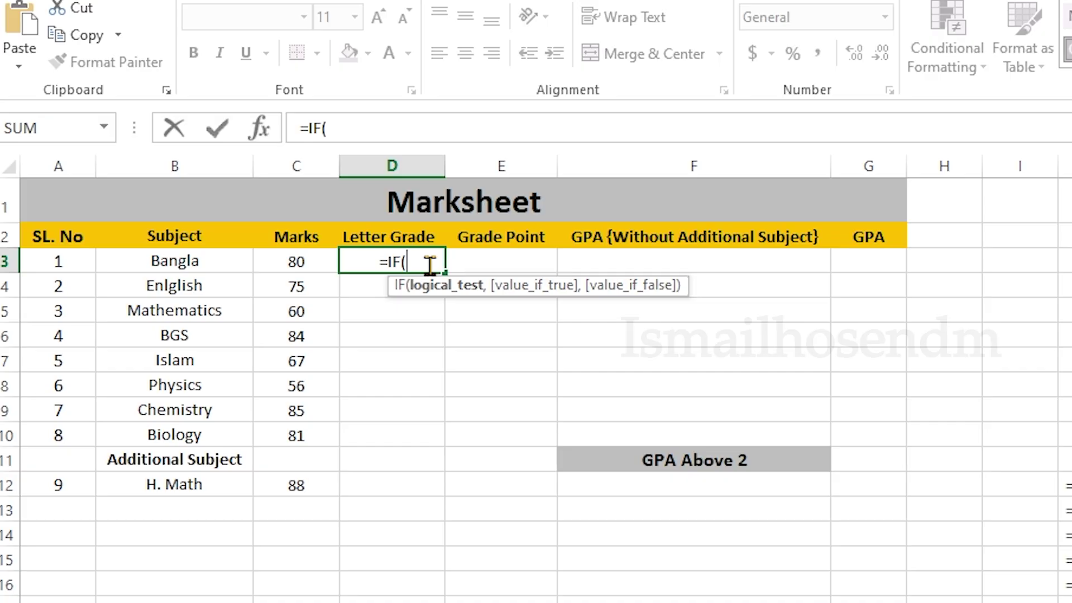
left_click(307, 262)
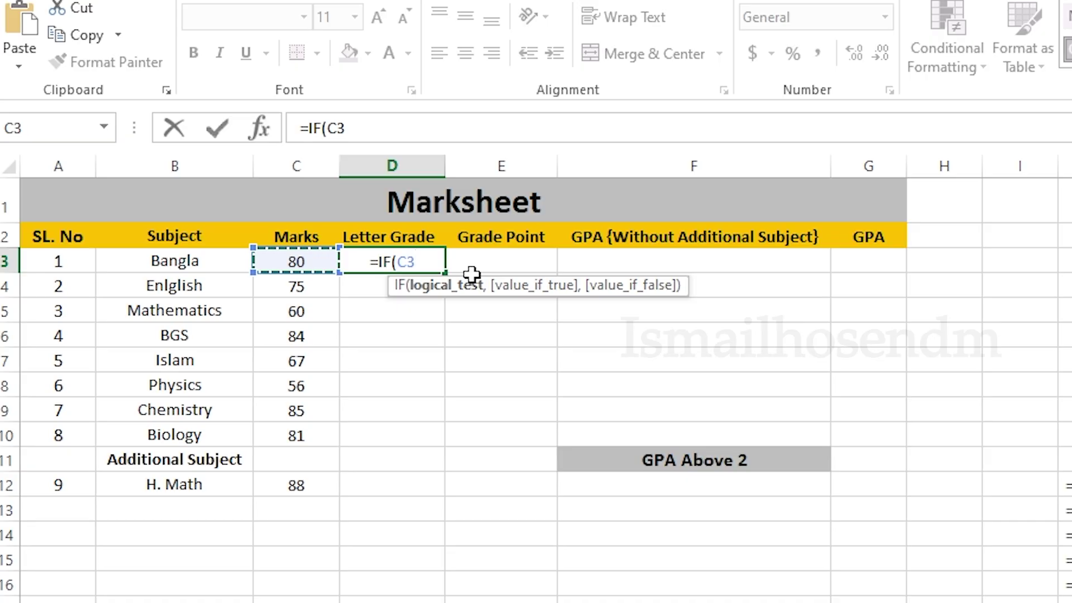
type(">")
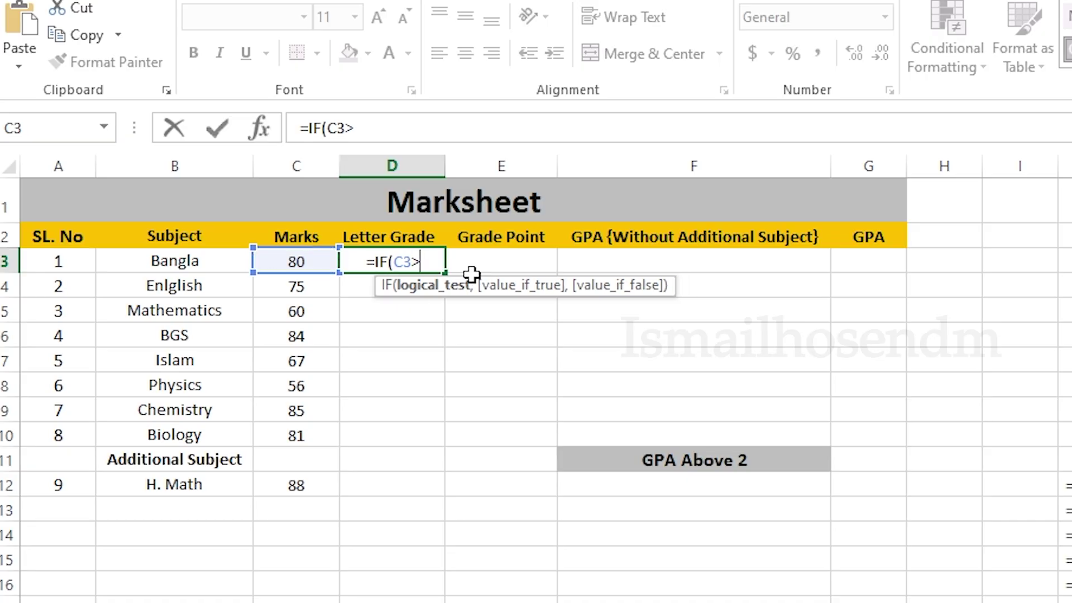
type("=")
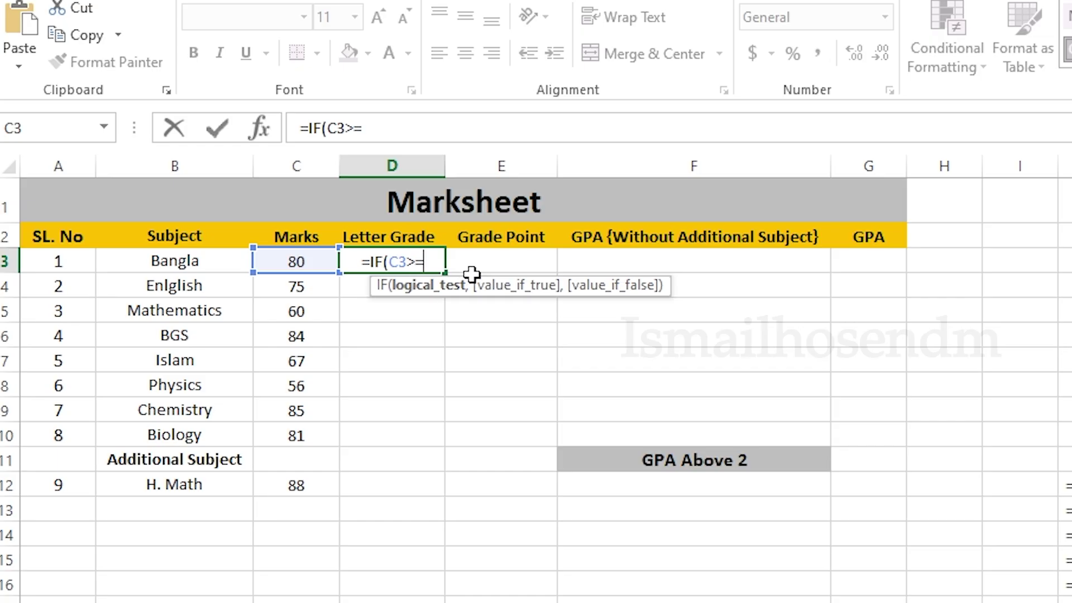
type("80")
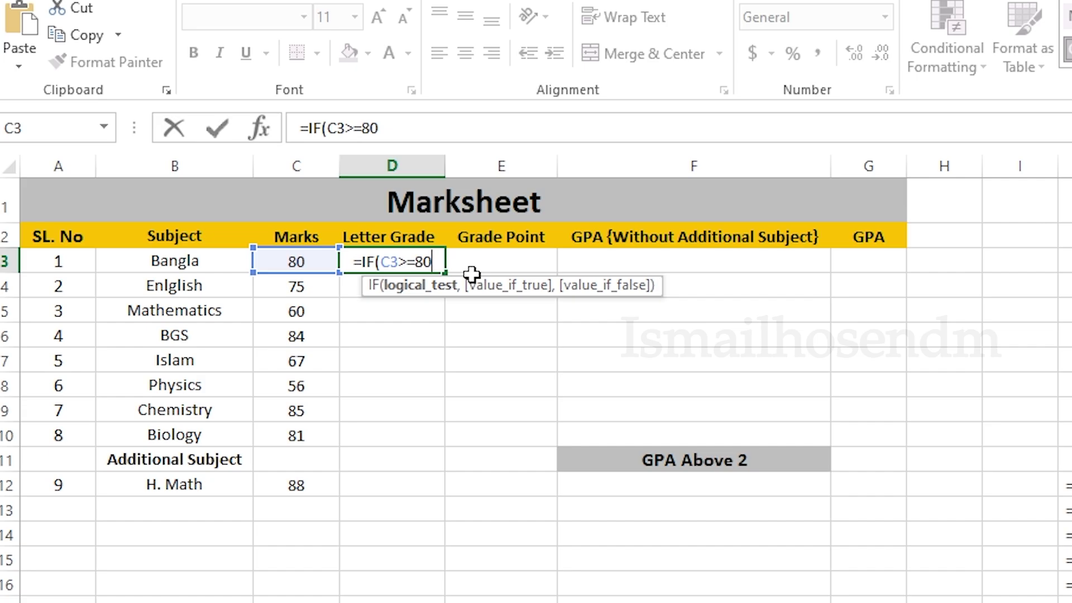
Give the IF formula "A+" as its true value, ending with a comma and no closing parenthesis so another condition can follow
type(",")
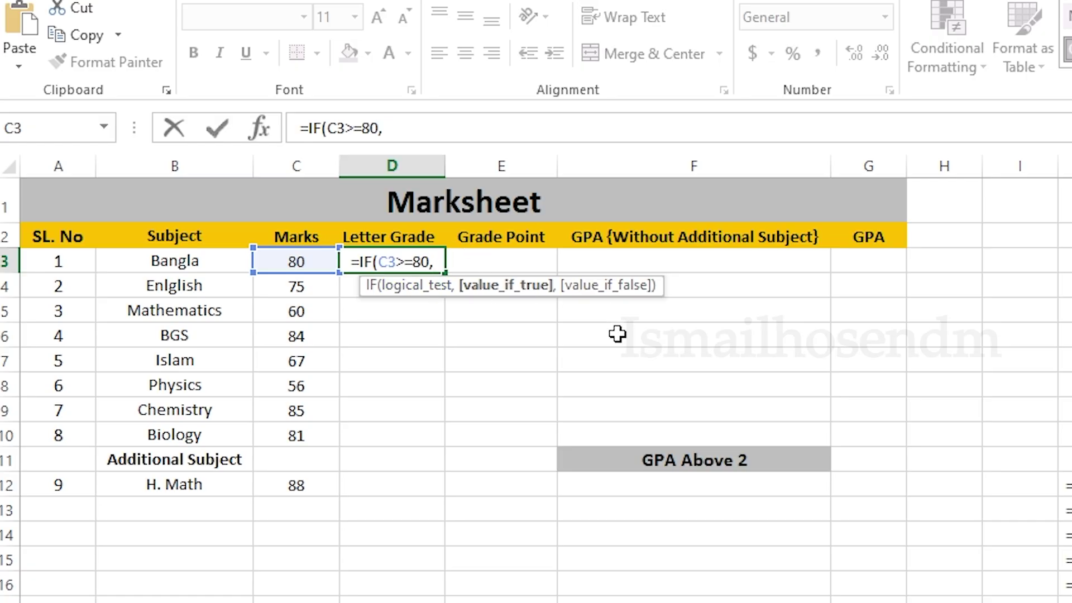
type("\"\")")
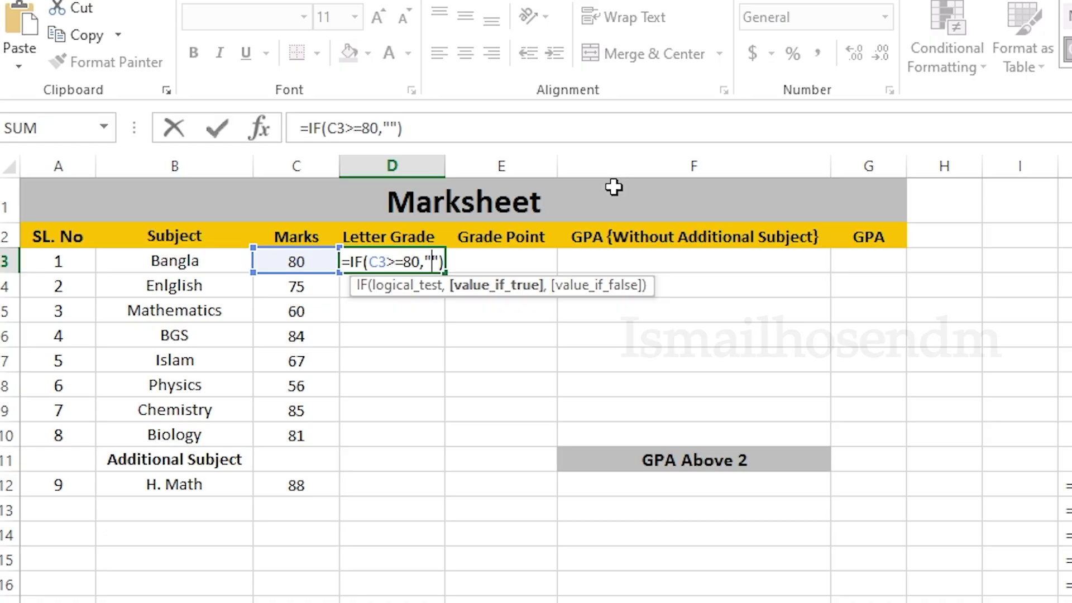
type("A")
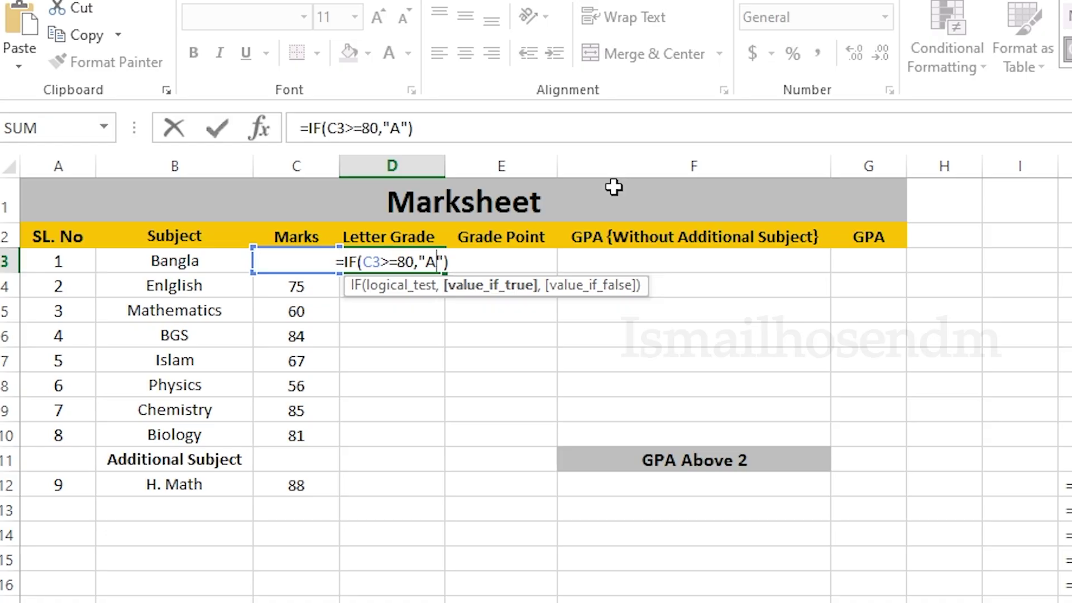
type("+")
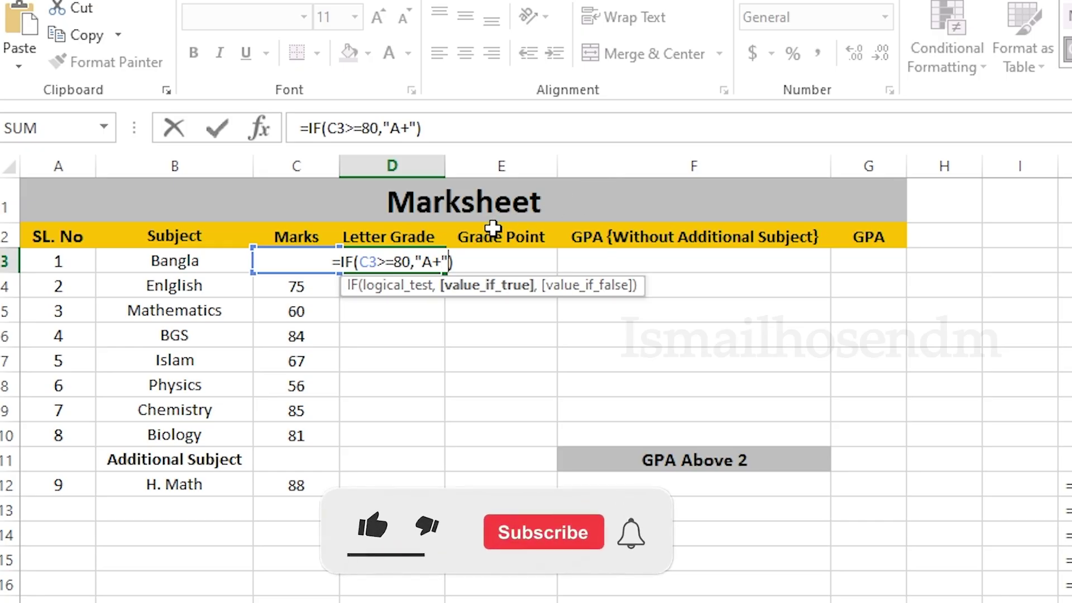
type(",")
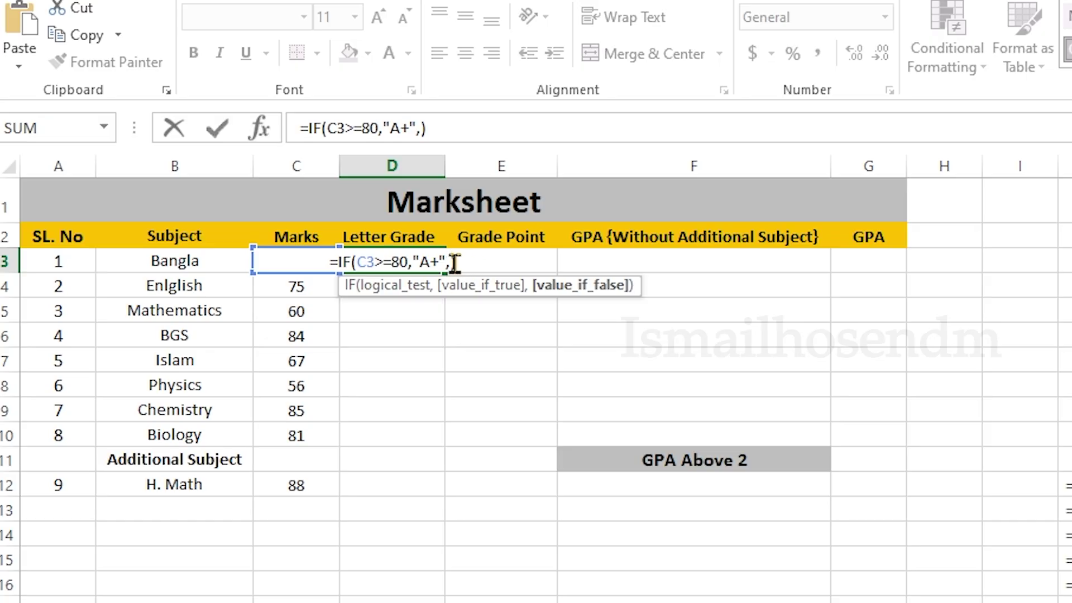
key("Delete")
Copy the IF clause and append it to the D3 formula as a nested condition, edited to IF(C3>=70,"A",
left_click_drag(455, 262, 341, 266)
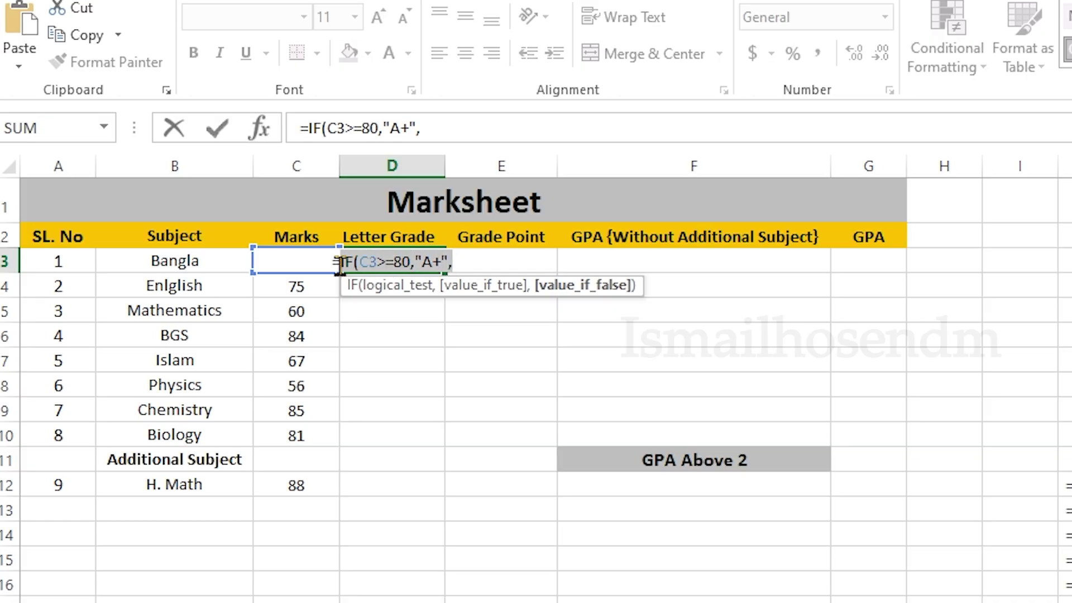
key("ctrl+c")
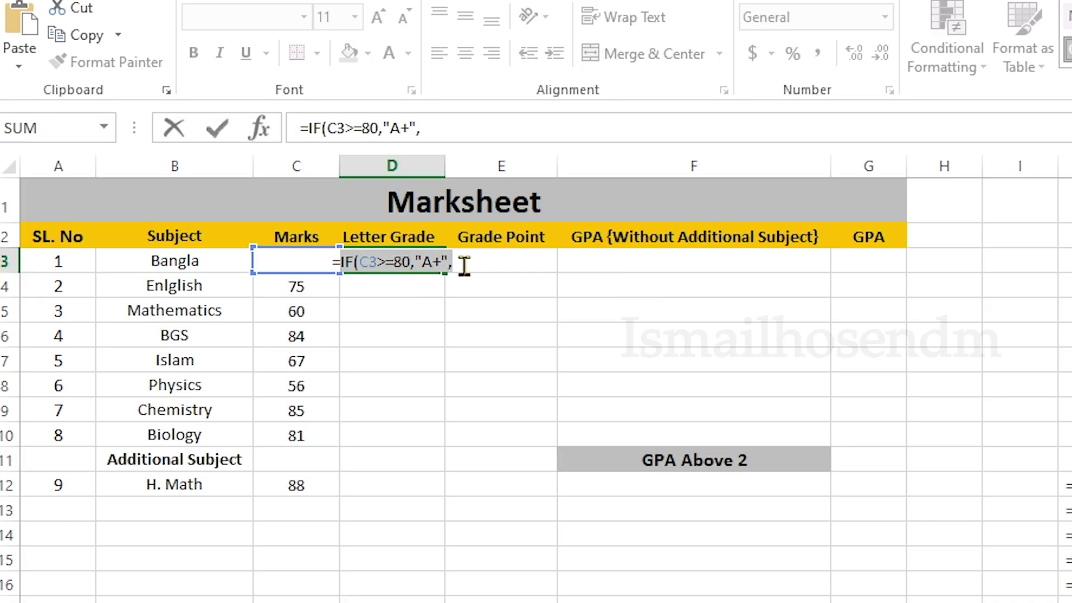
left_click(454, 262)
key("ctrl+v")
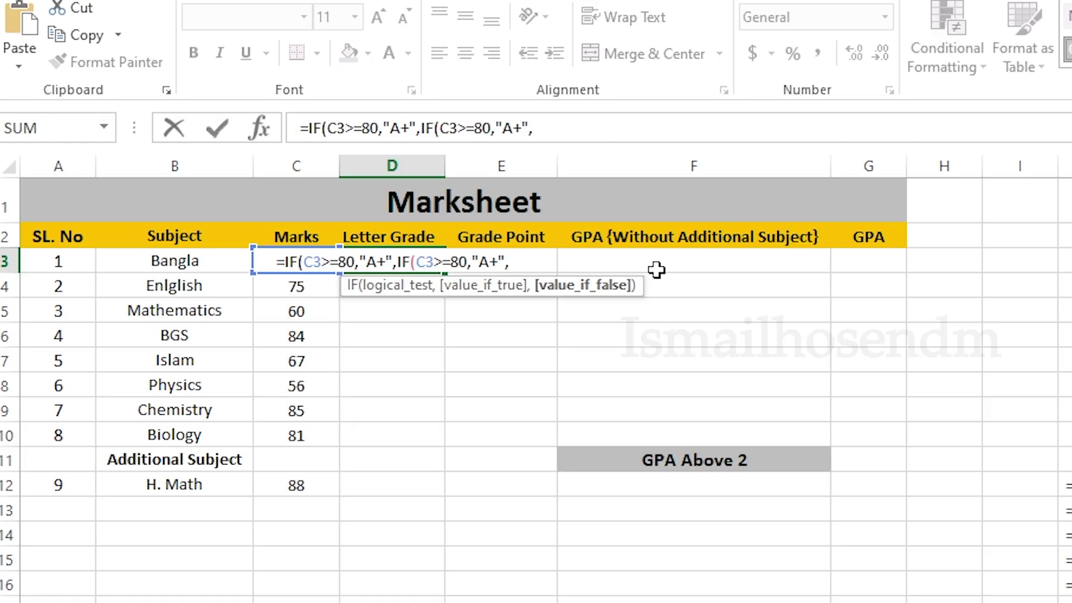
left_click(460, 262)
key("BackSpace")
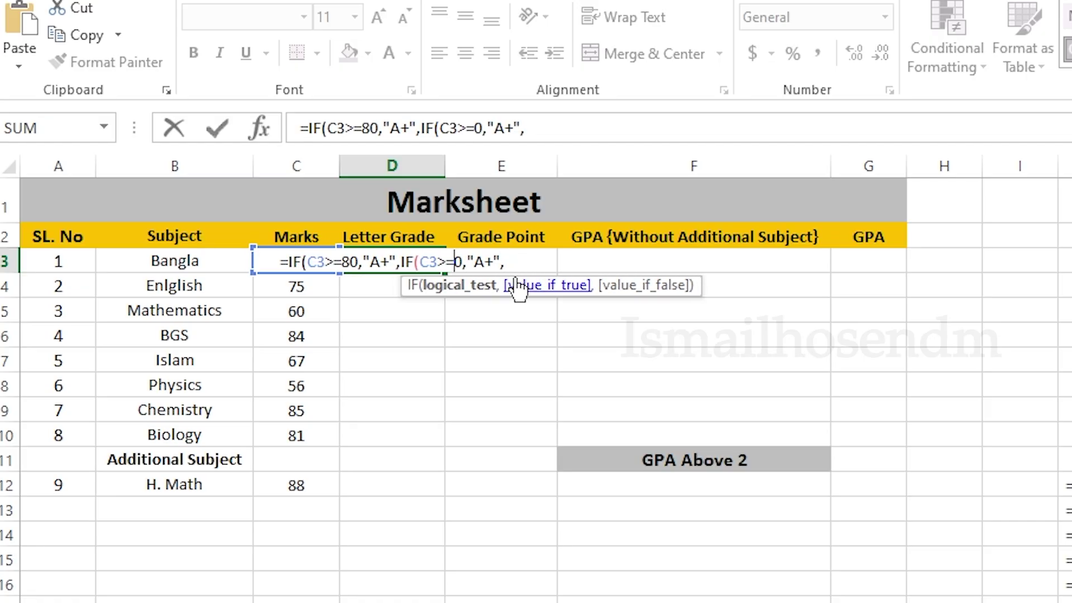
type("7")
left_click(490, 263)
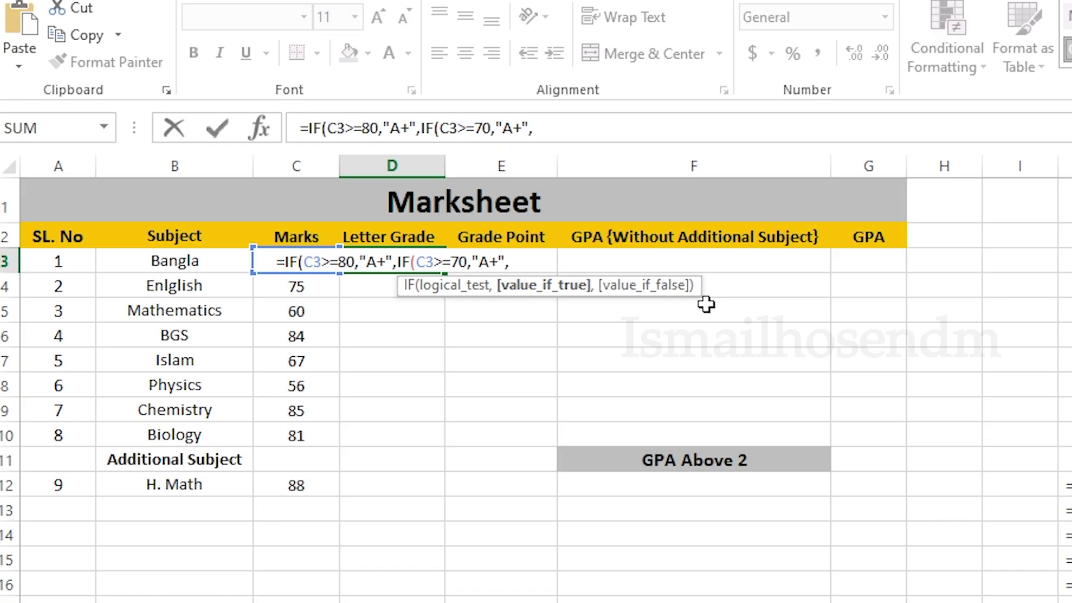
key("Delete")
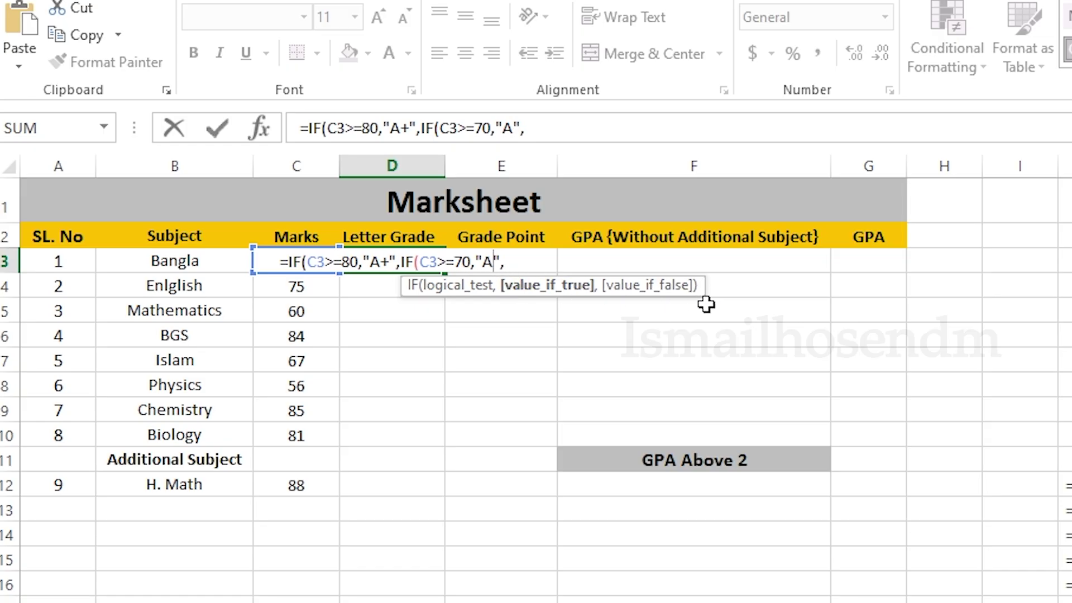
Append another copied IF clause to the D3 formula and edit it to IF(C3>=60,"A-",
left_click(529, 263)
key("ctrl+v")
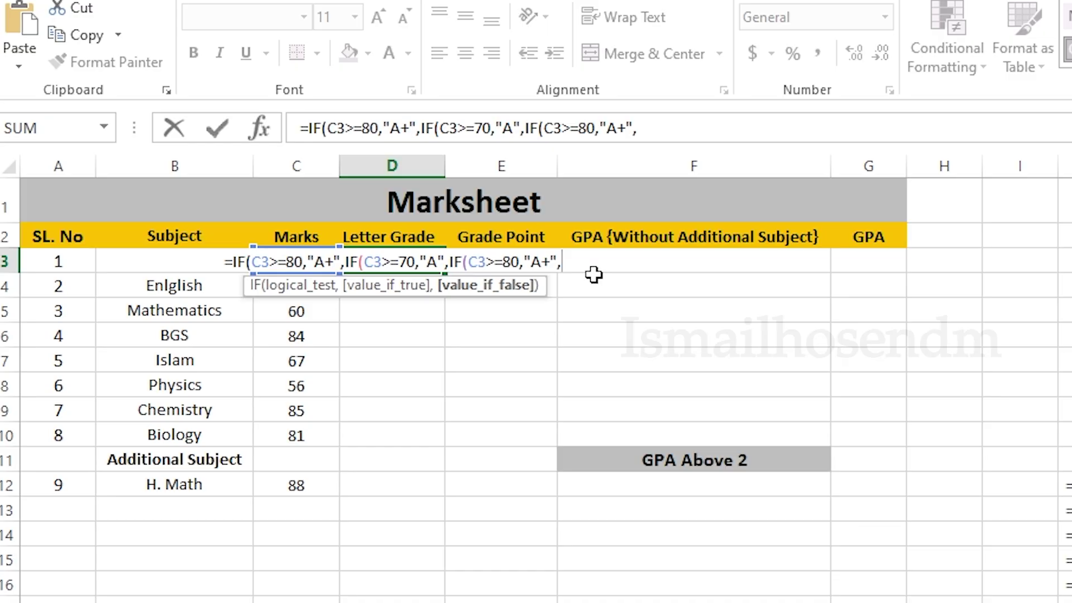
left_click(512, 261)
key("BackSpace")
type("6")
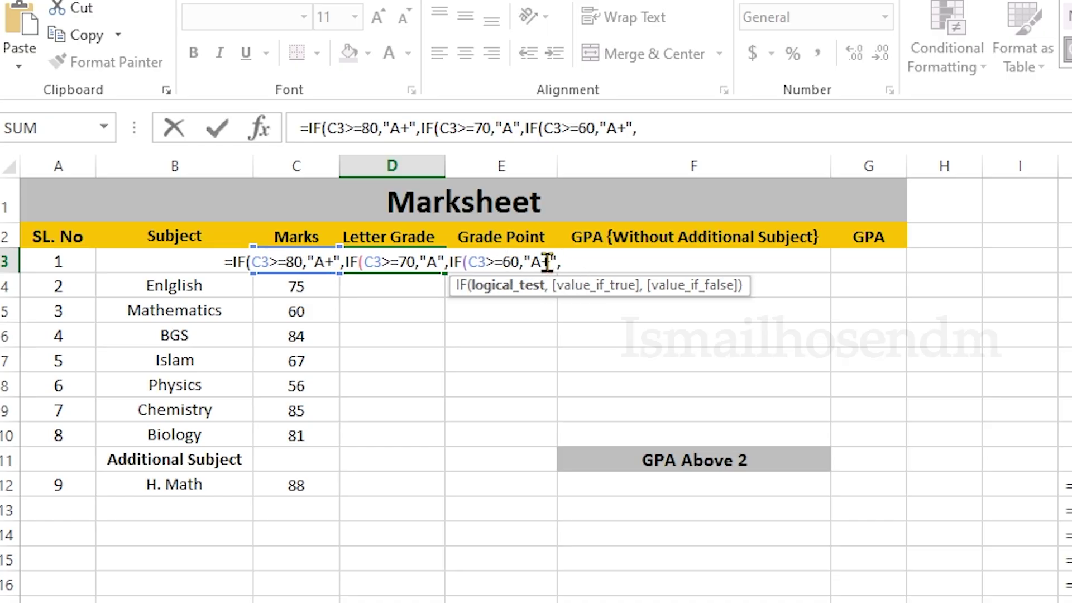
left_click(542, 263)
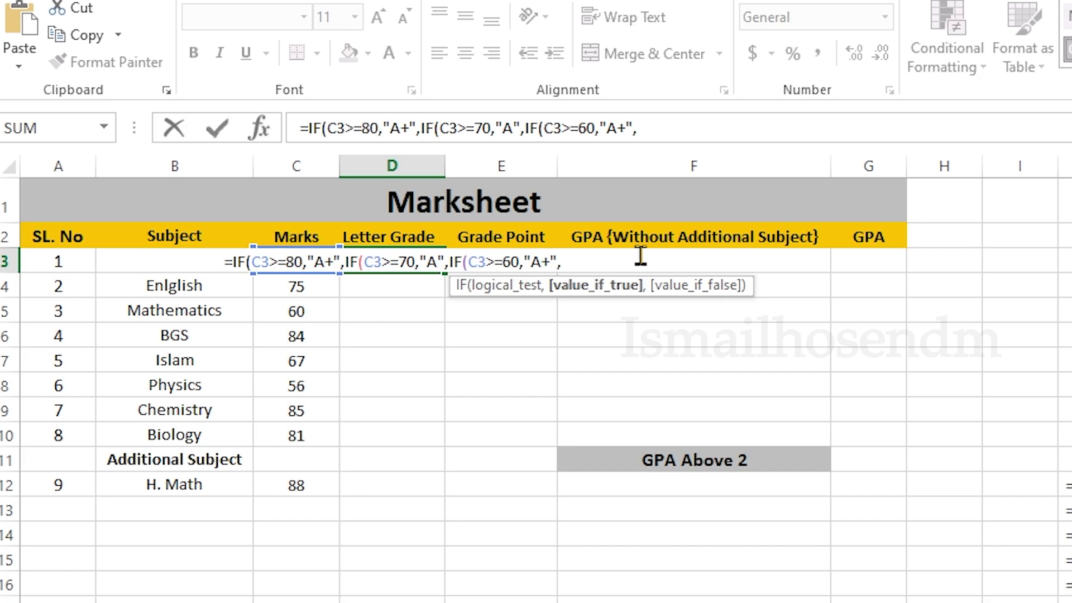
key("Delete")
type("-")
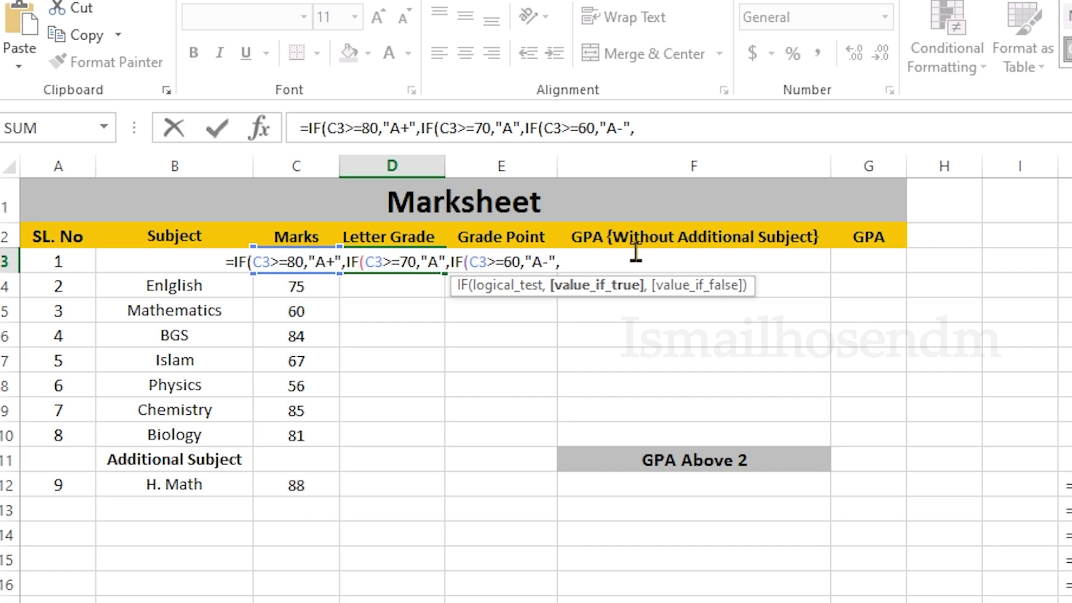
Append a fourth IF clause to the D3 formula from the copied text and edit it to IF(C3>=50,"B",
left_click(575, 259)
type("IF(C3>=80,\"A+\",")
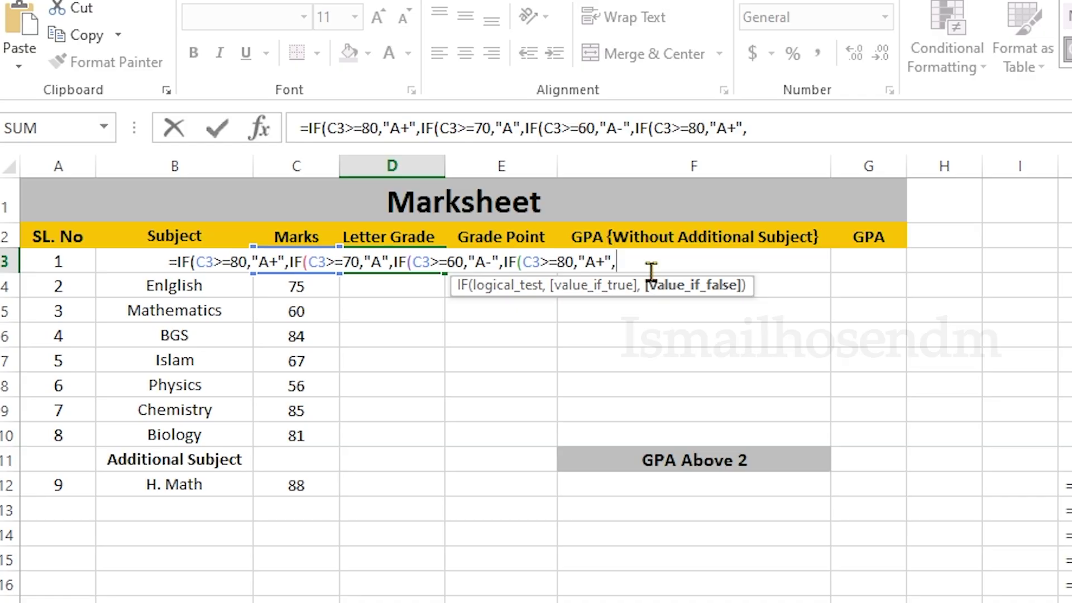
left_click(568, 261)
key("BackSpace")
type("5")
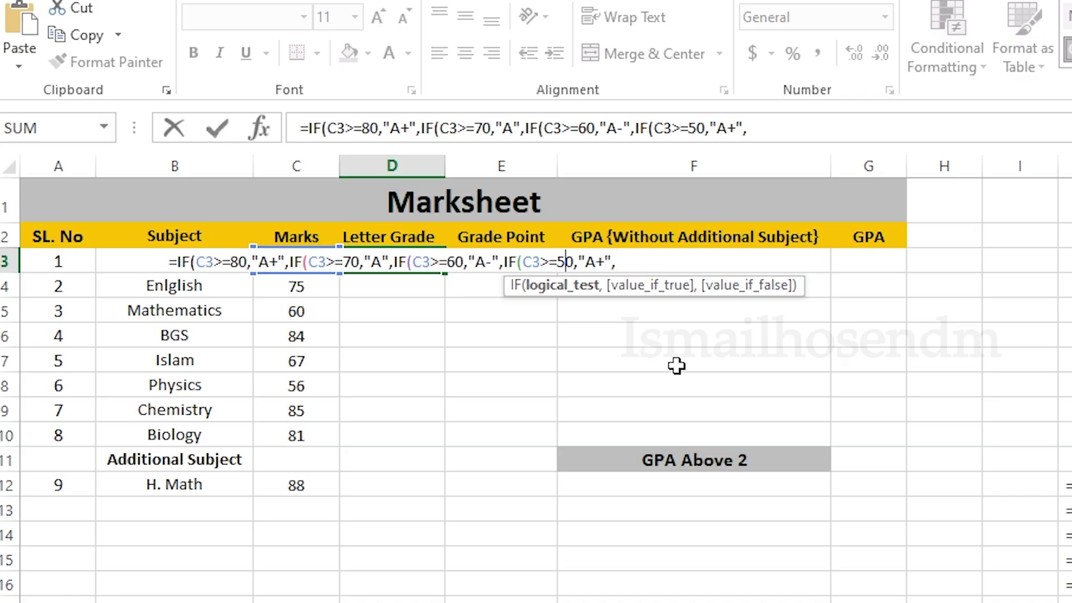
left_click(608, 263)
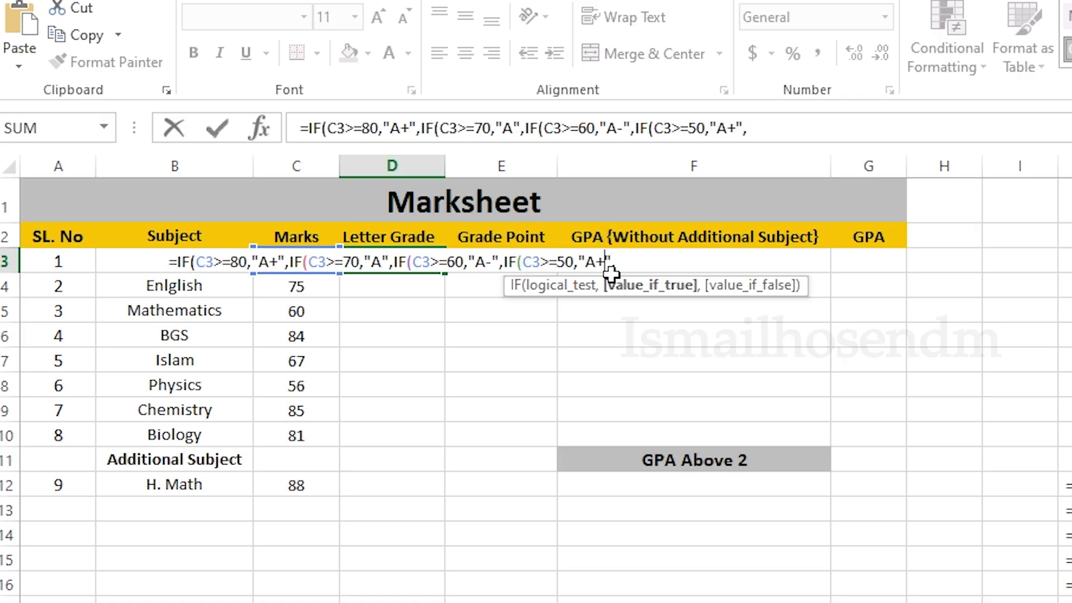
key("BackSpace")
key("BackSpace")
type("B")
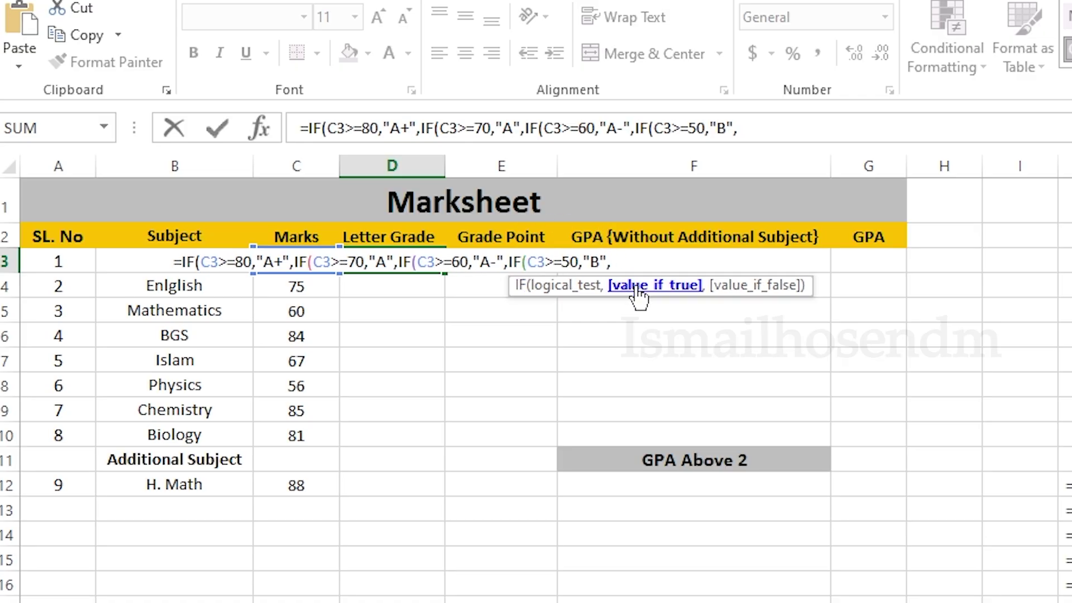
Append another copied IF clause to the D3 formula and edit it to IF(C3>=40,"C",
left_click(619, 262)
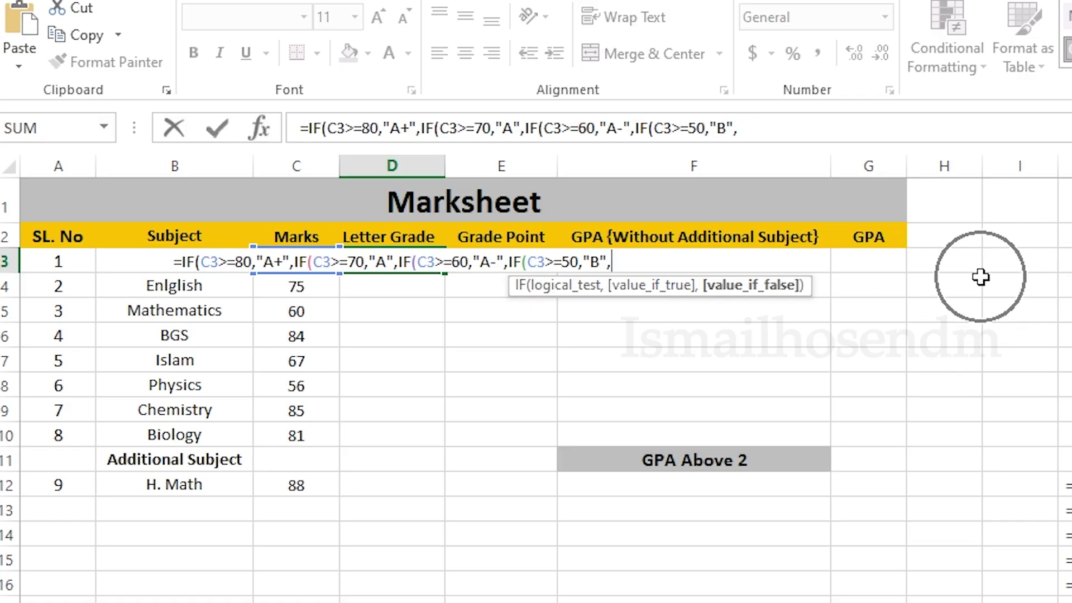
type("IF(C3>=80,\"A+\",")
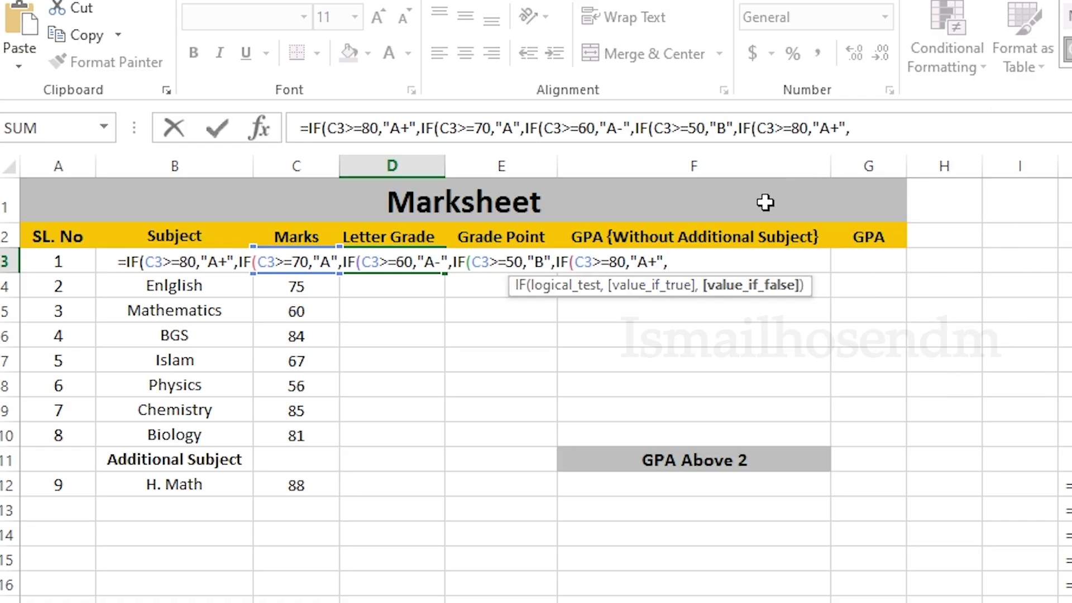
left_click(613, 262)
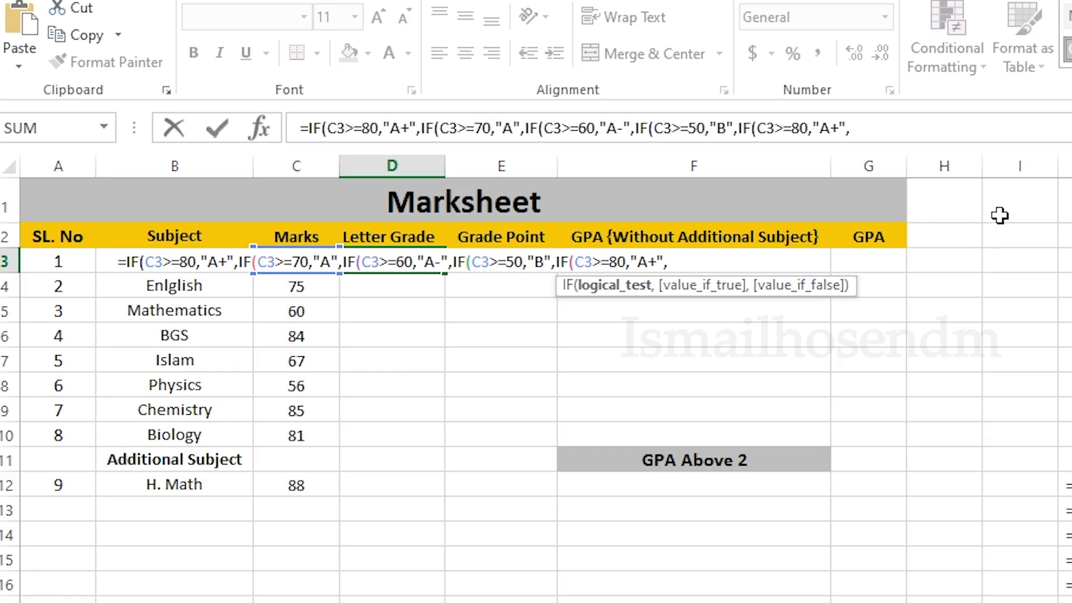
key("Delete")
type("4")
left_click(647, 263)
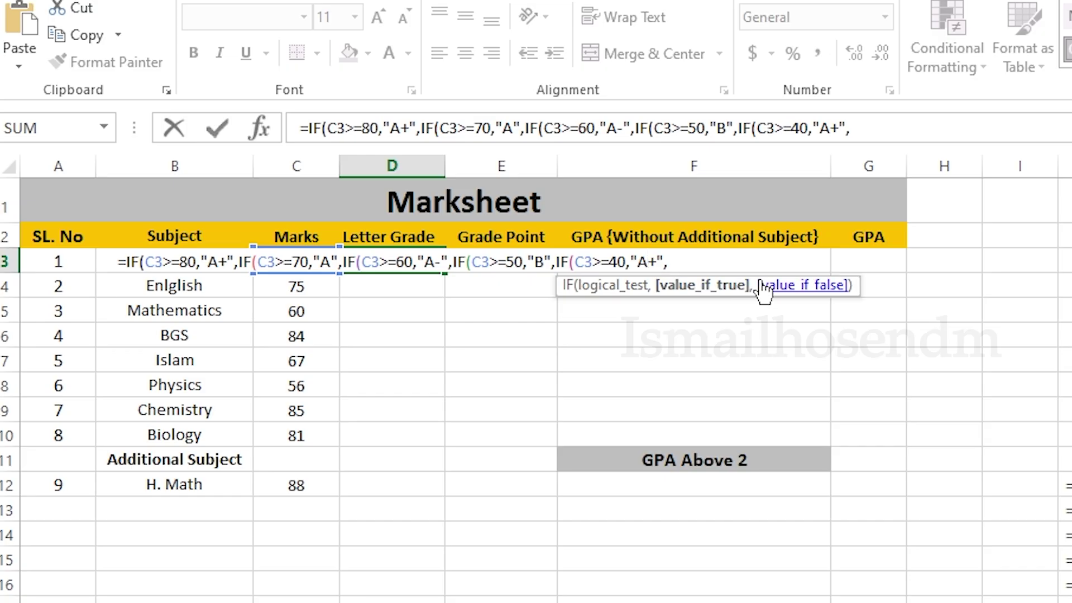
key("BackSpace")
type("C")
key("Delete")
Append a sixth IF clause to the D3 formula from the copied text and edit it to IF(C3>=33,"D",
left_click(672, 265)
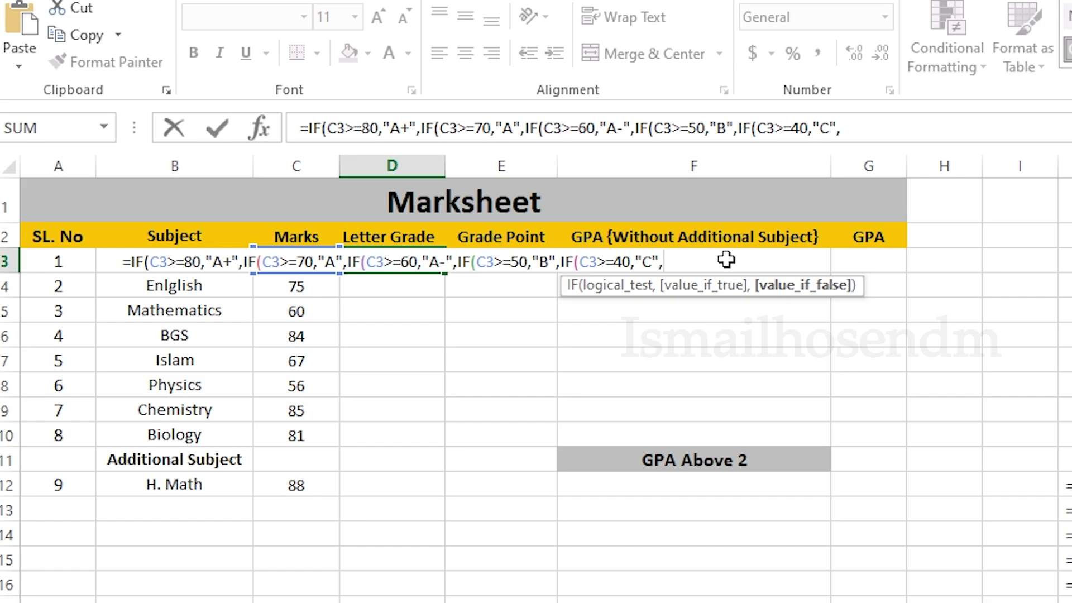
type("IF(C3>=80,\"A+\",")
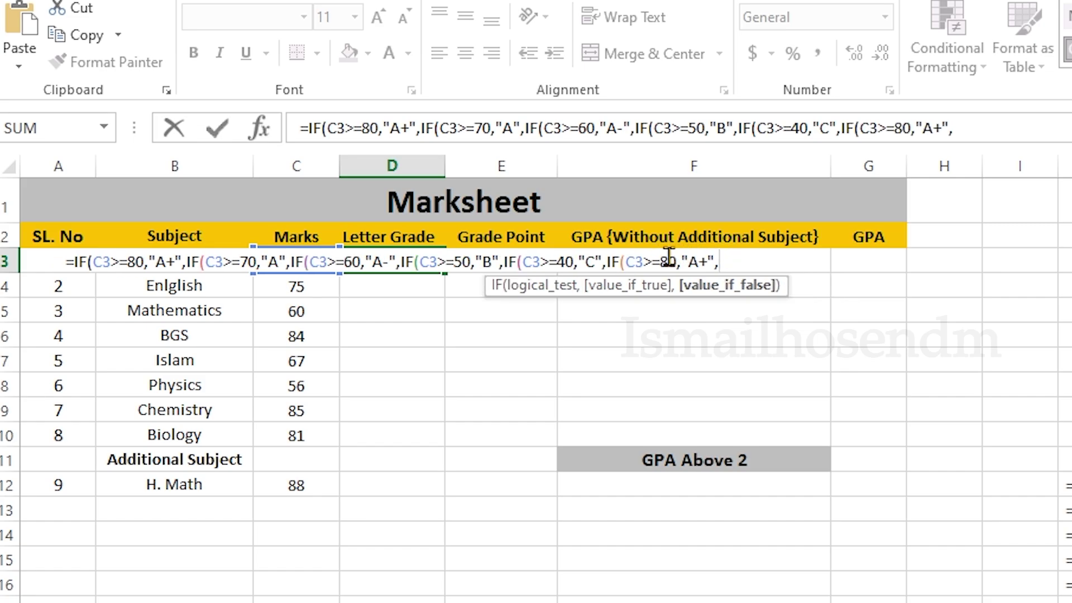
left_click(667, 260)
key("Delete")
key("Delete")
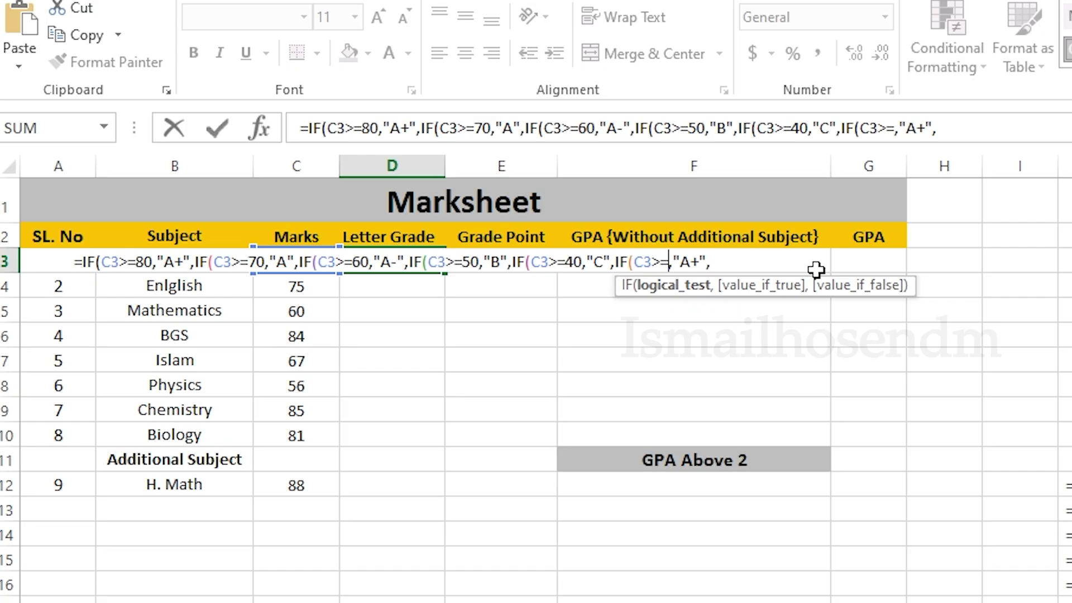
type("33")
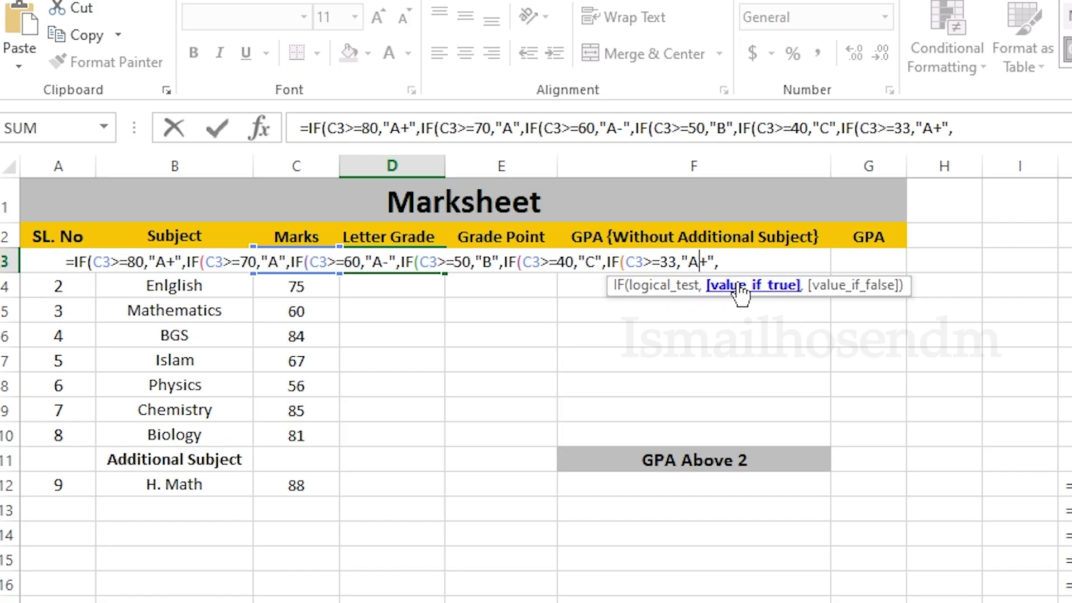
key("BackSpace")
key("Delete")
type("D")
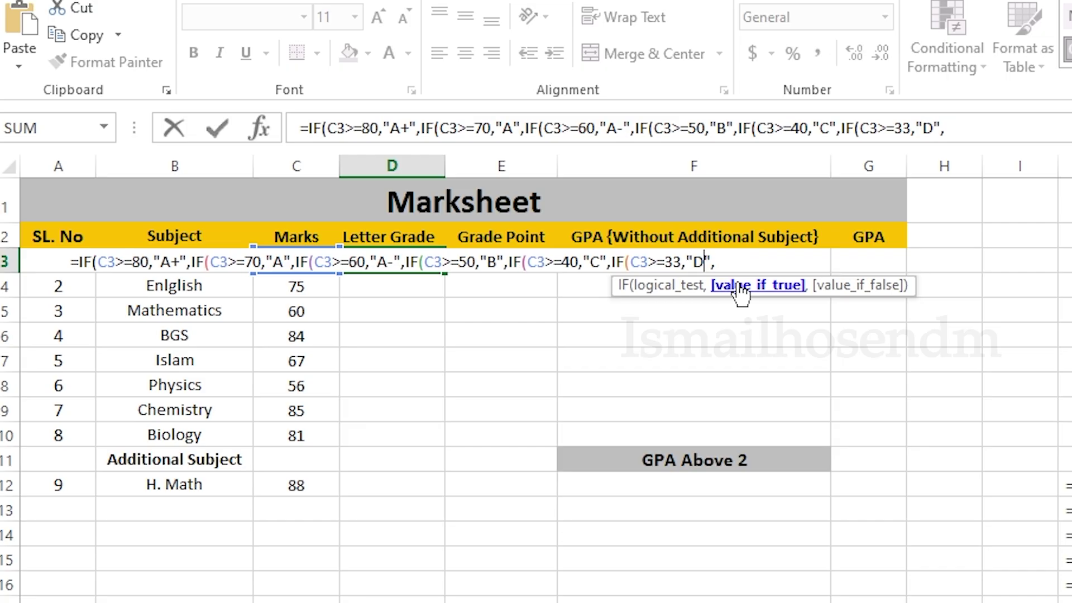
Append a final copied IF clause to the D3 formula and edit it to the failing condition IF(C3<33,"F",
type("IF(C3>=80,\"A+\",")
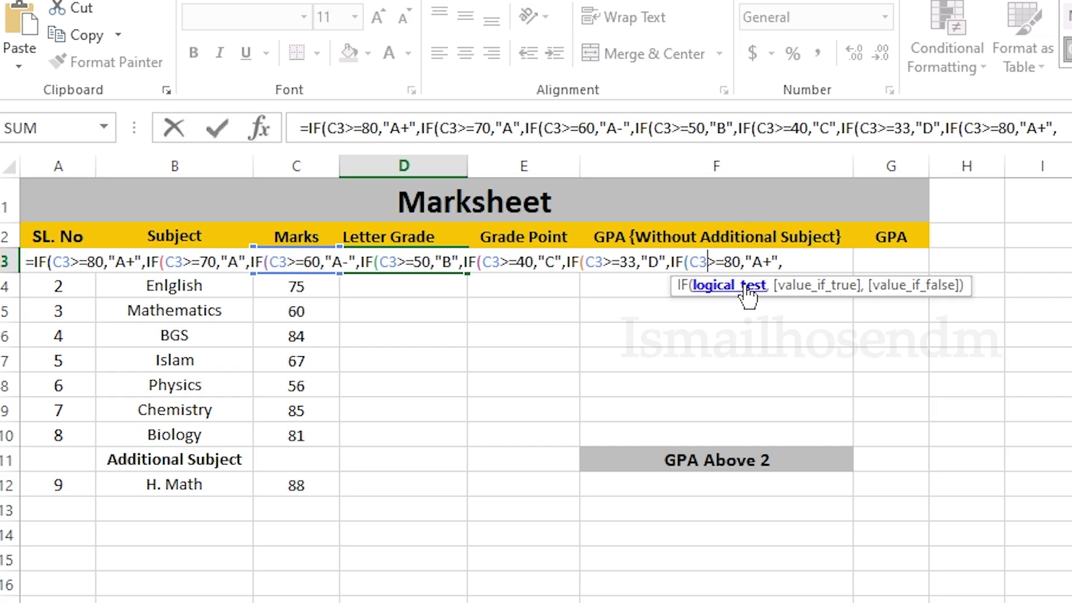
key("Delete")
key("Delete")
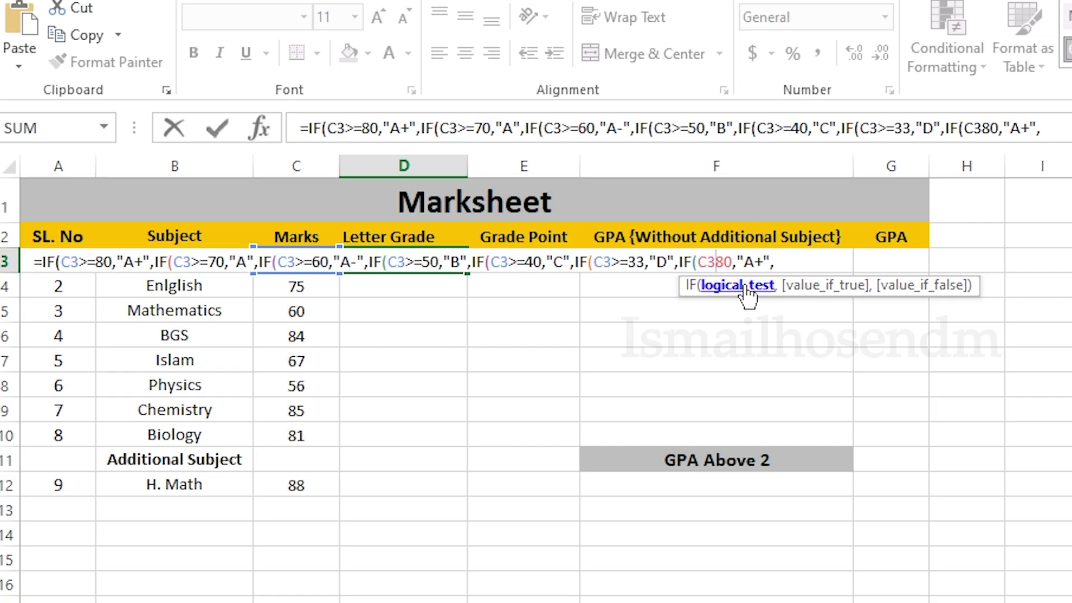
type("<")
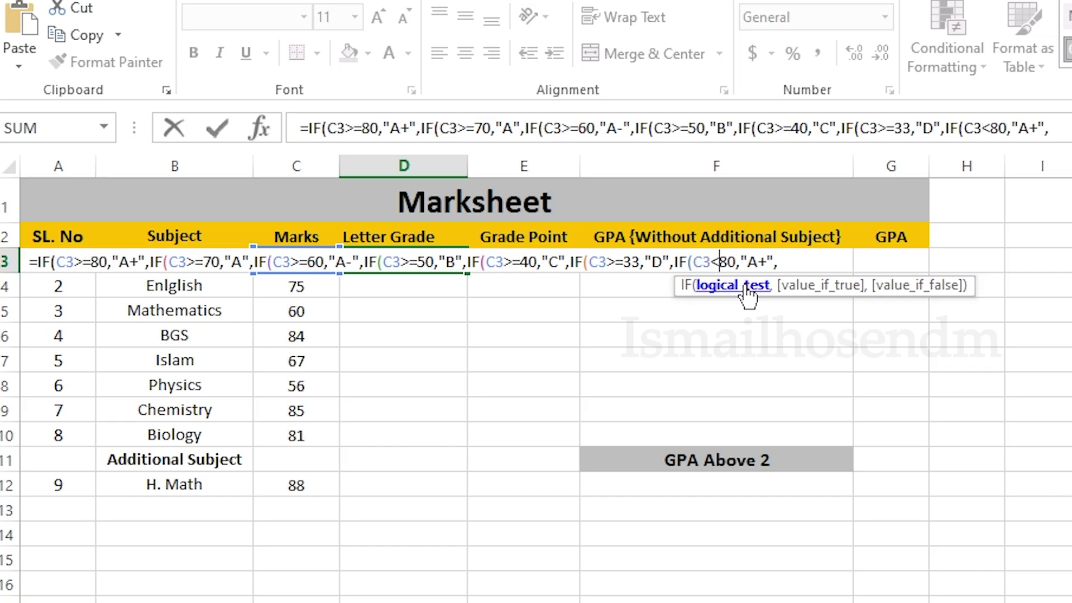
key("Delete")
key("Delete")
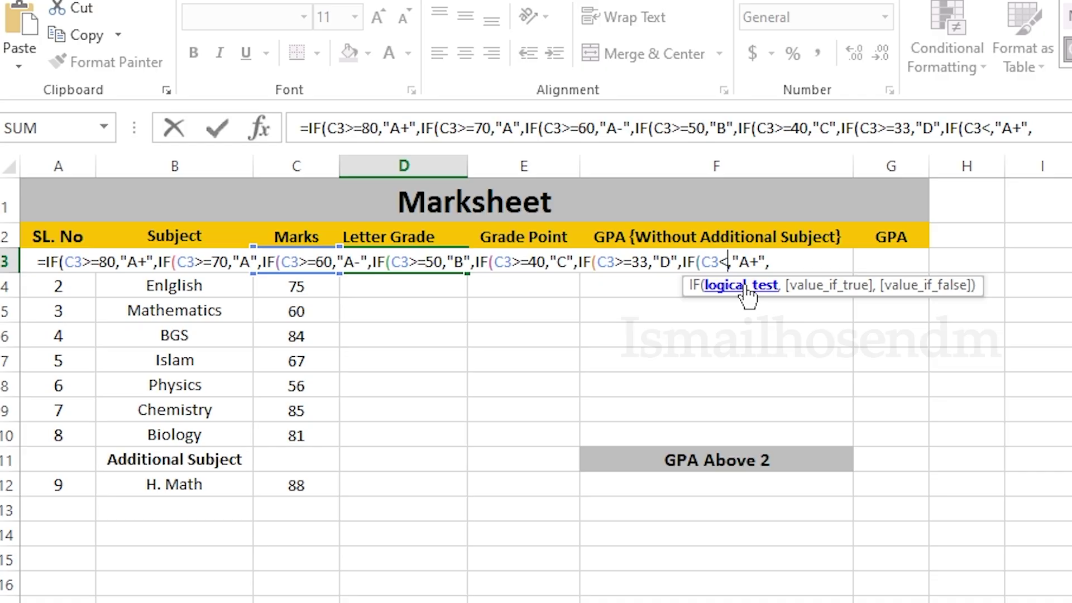
type("33")
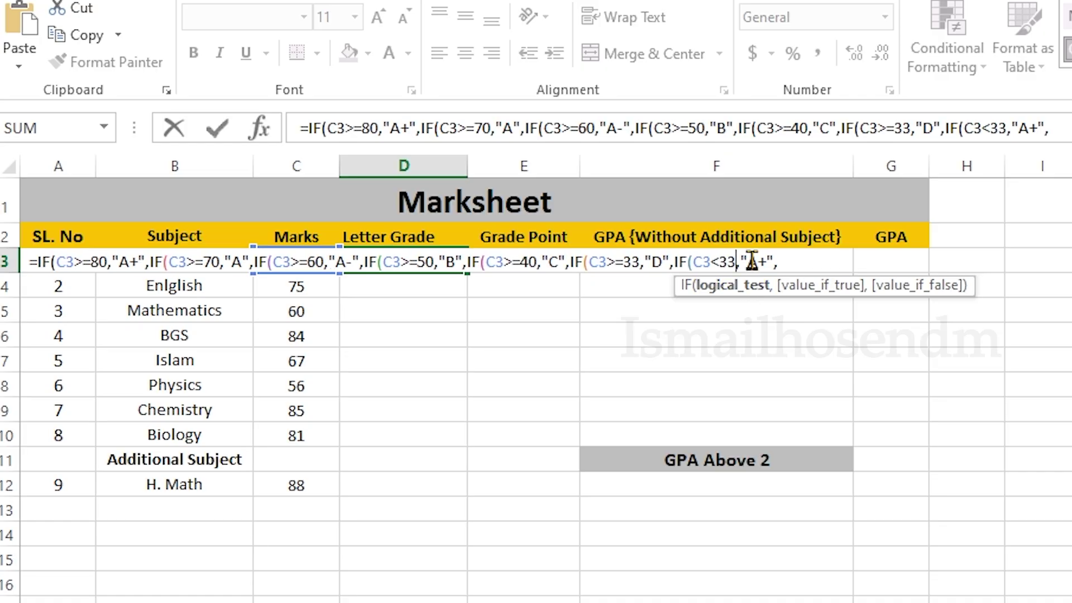
left_click(752, 262)
key("Delete")
key("Delete")
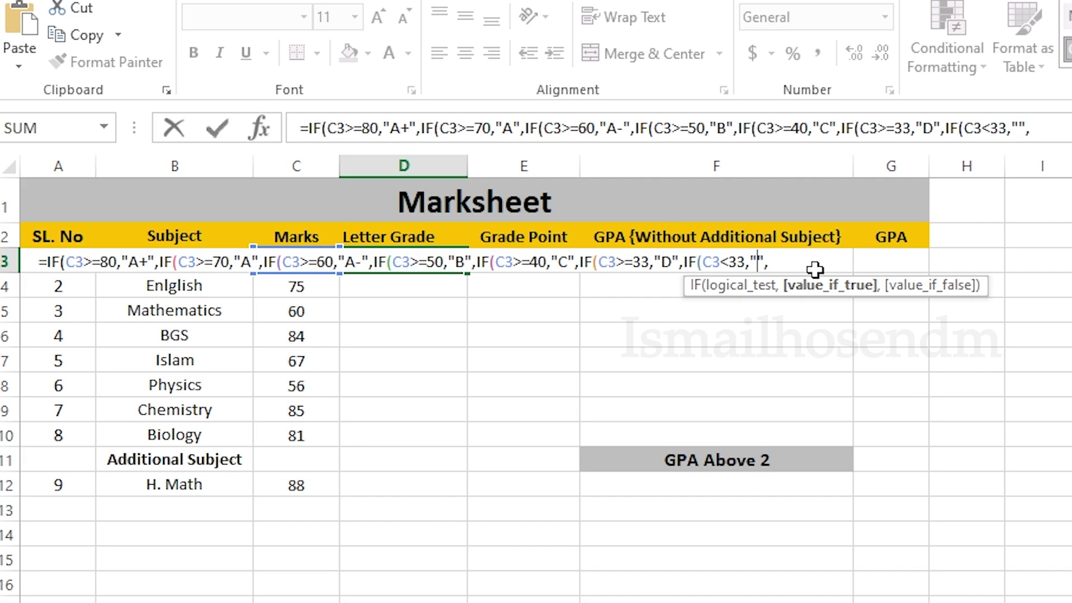
type("F")
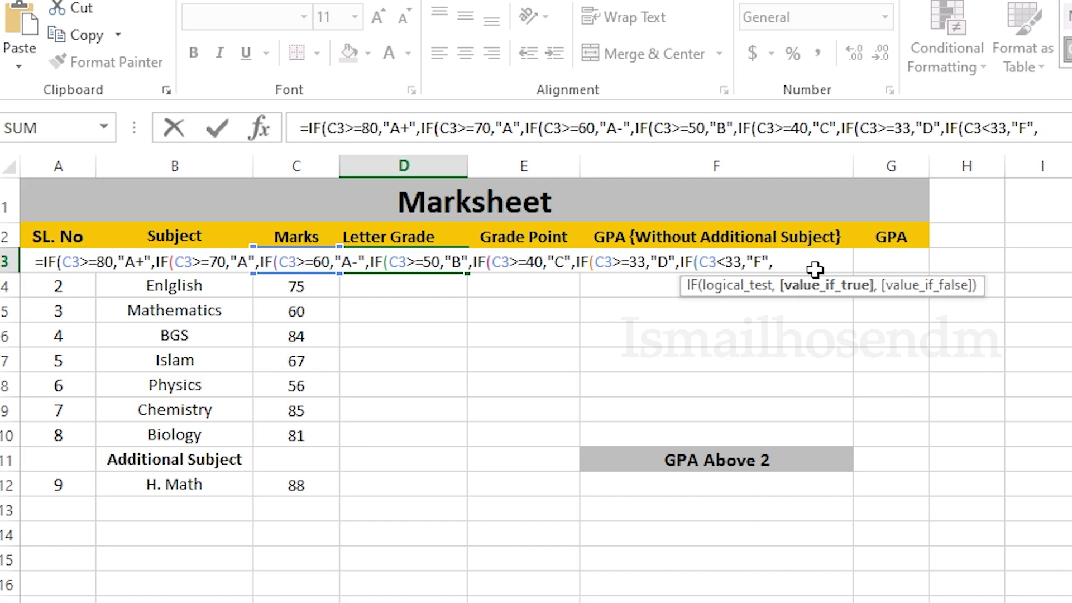
Remove the trailing comma from the D3 formula, close all nested IFs with seven parentheses and enter the formula
left_click(778, 261)
key("BackSpace")
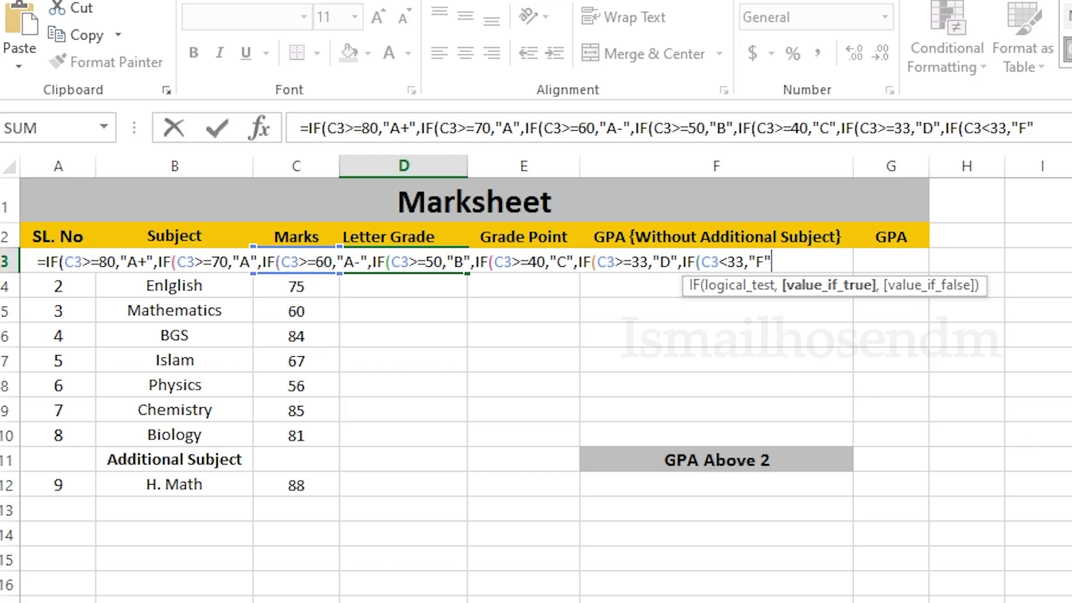
type("))))")
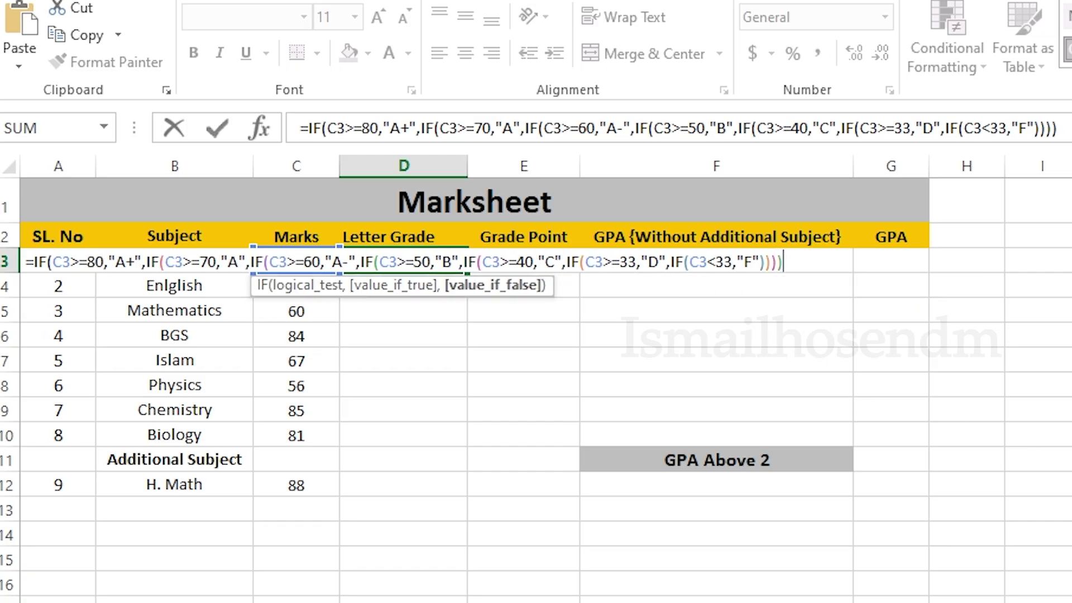
type("))")
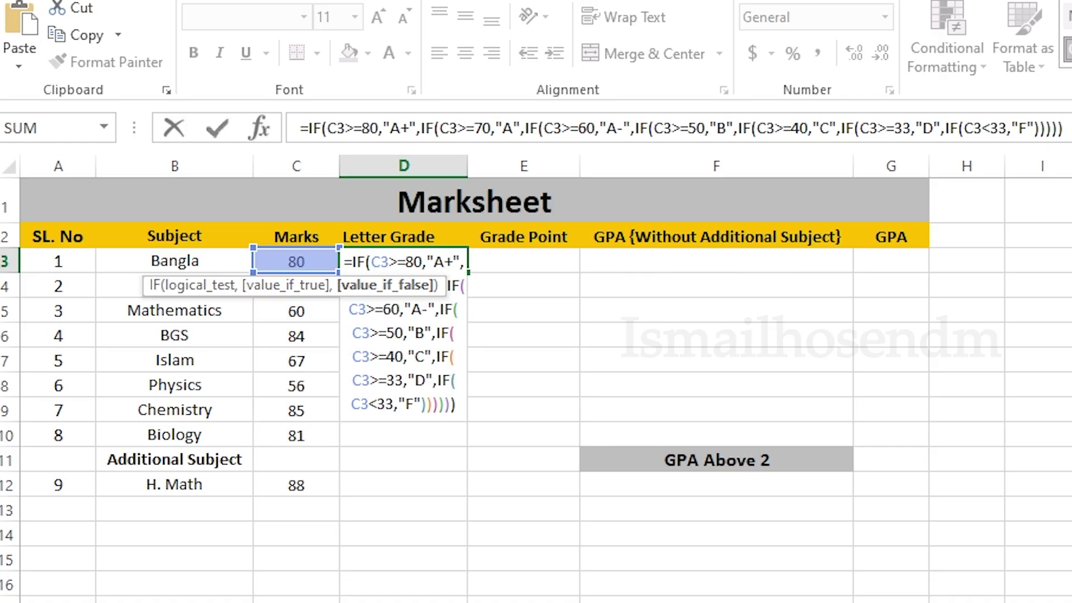
type(")")
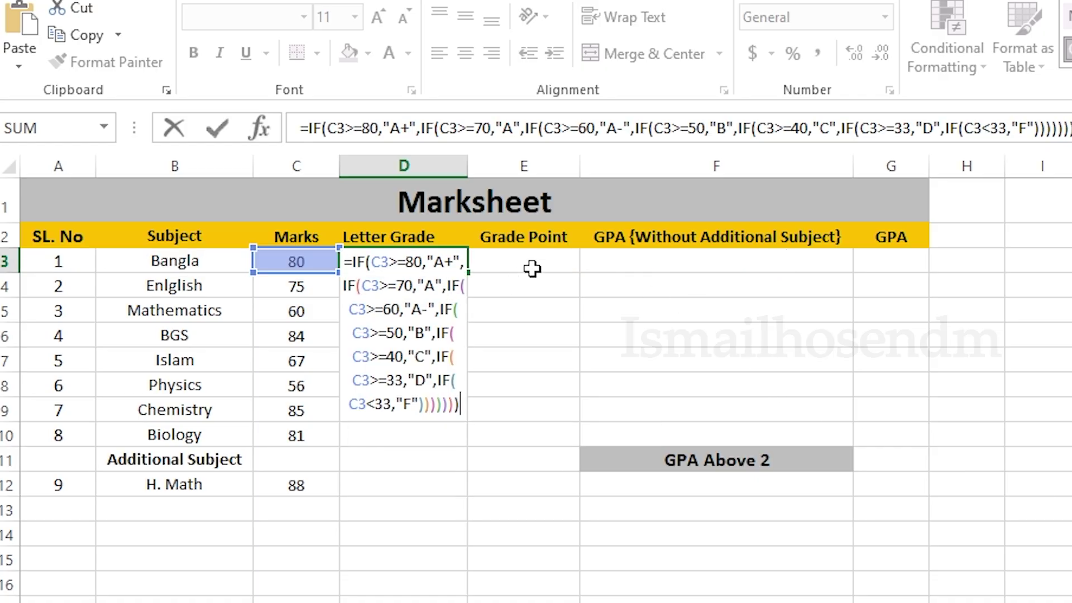
key("Return")
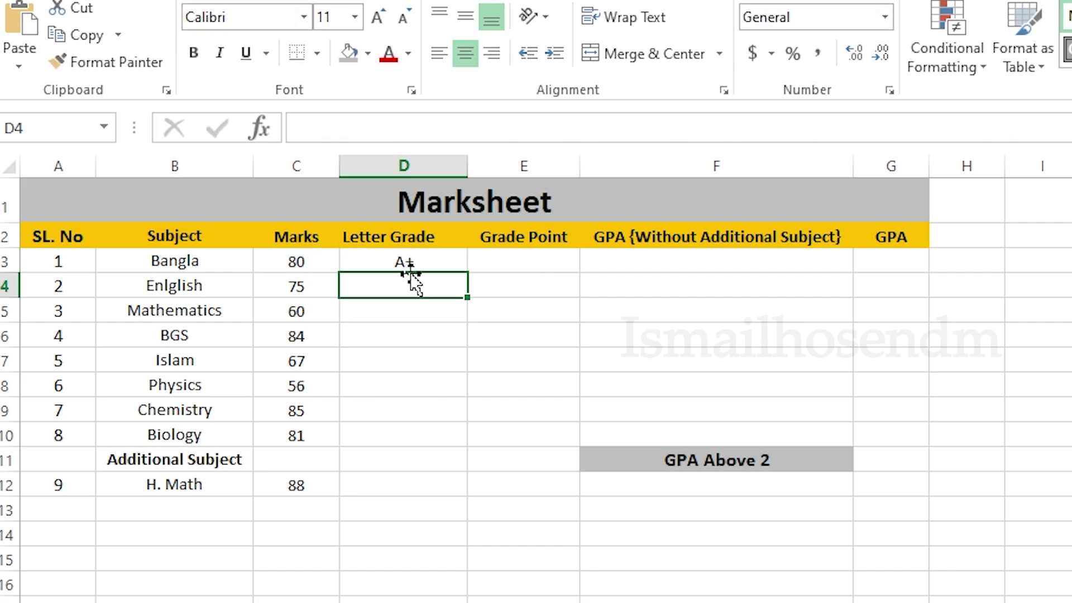
Fill the D3 letter grade formula down to D12 and clear D11 in the Additional Subject row
left_click(461, 260)
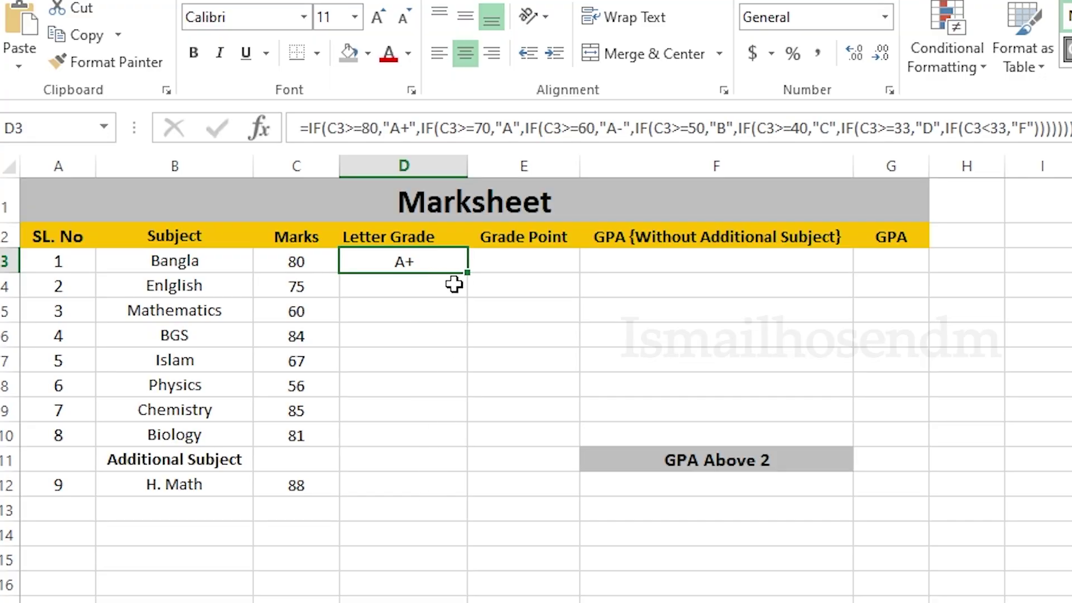
left_click_drag(467, 275, 477, 498)
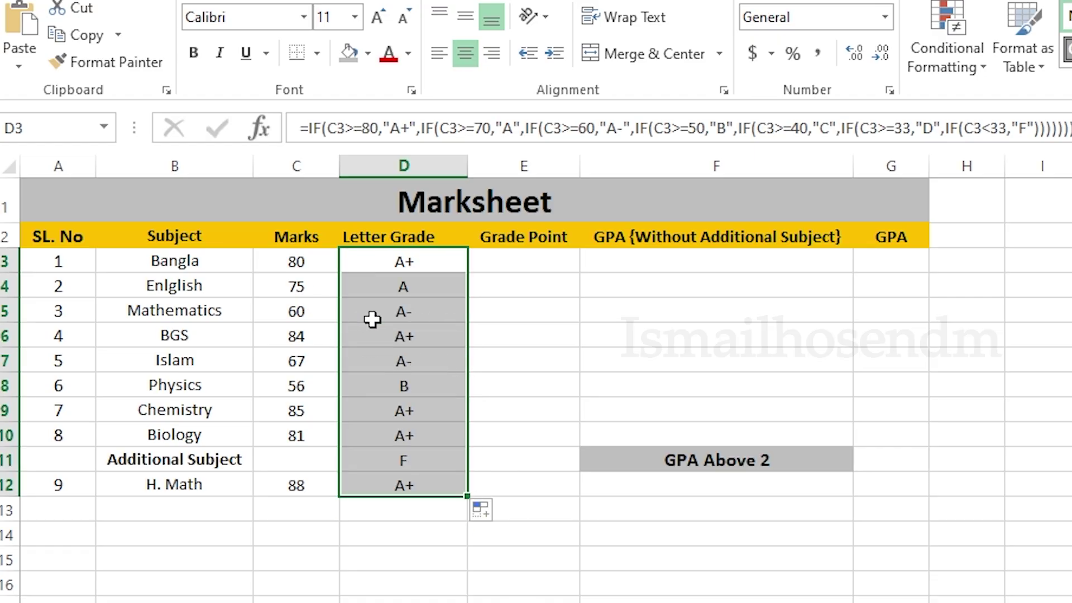
left_click(403, 339)
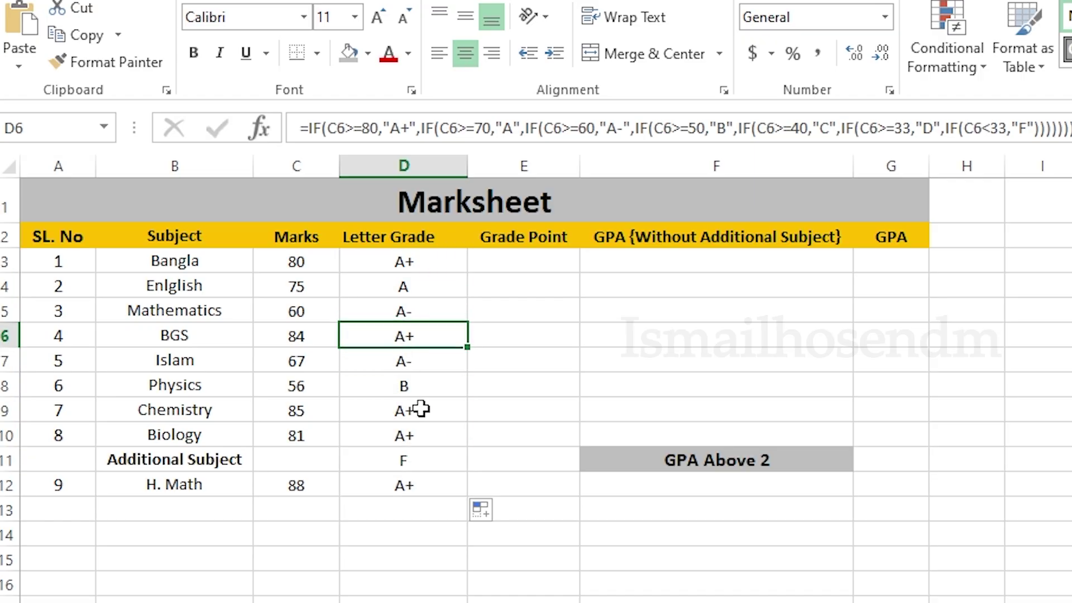
left_click(411, 386)
left_click(402, 463)
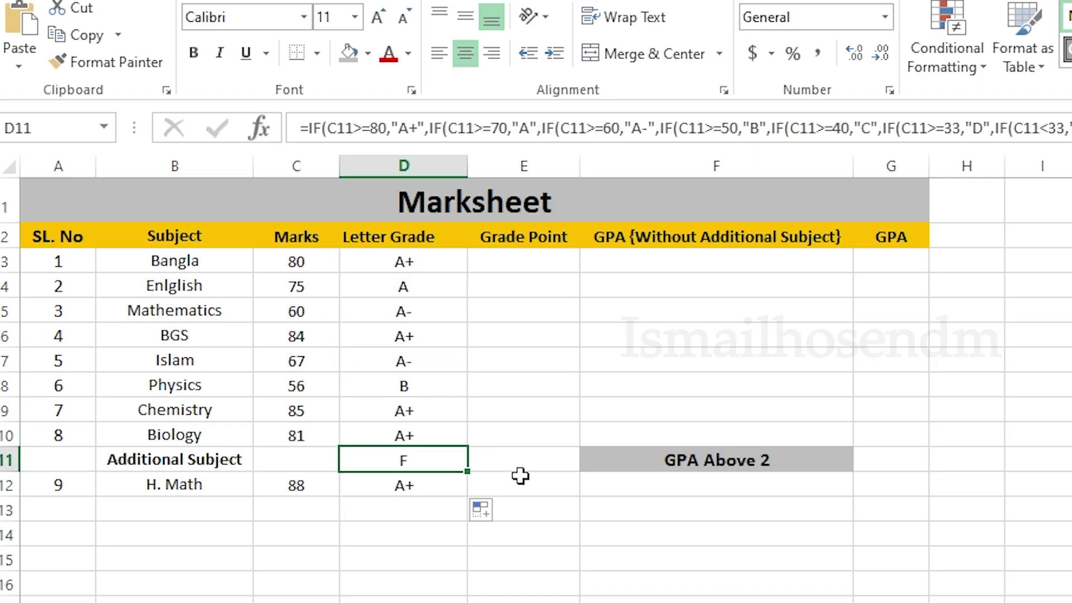
key("Delete")
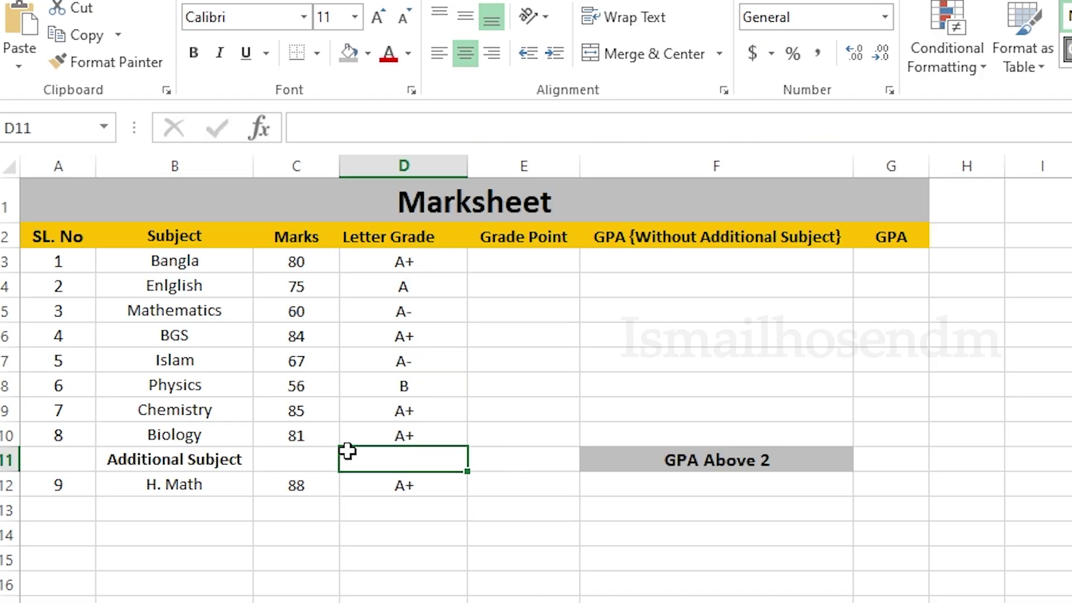
Center the contents of the whole Letter Grade column D horizontally
left_click(428, 263)
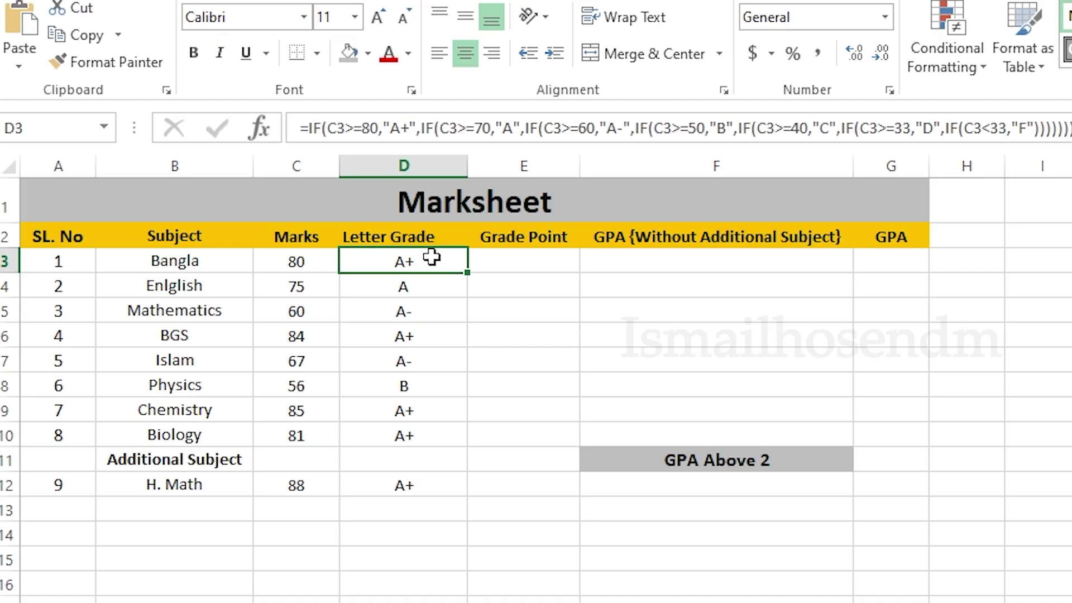
left_click(403, 166)
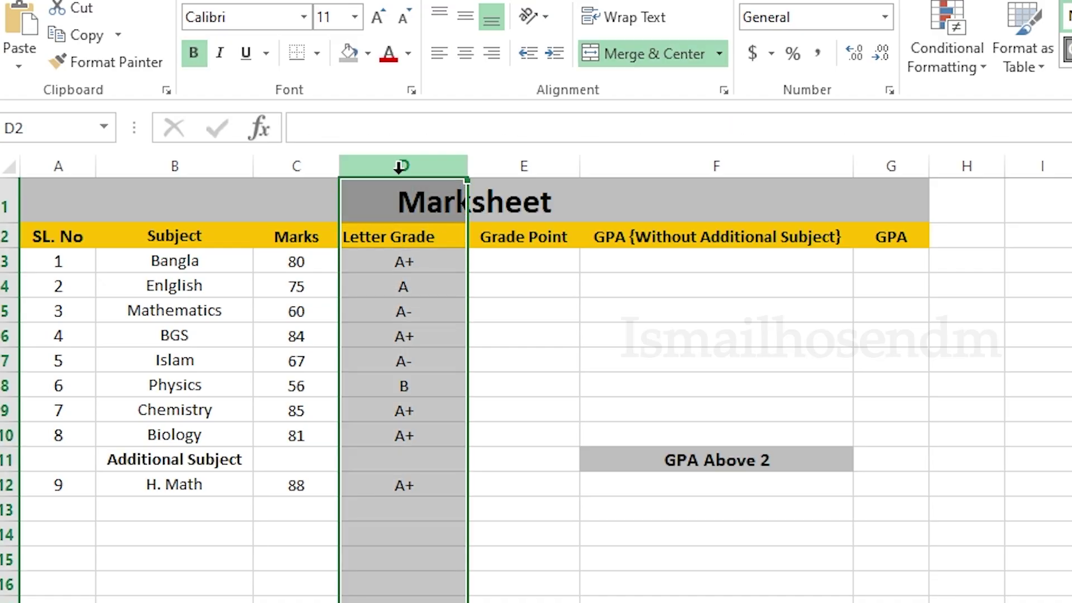
left_click(466, 53)
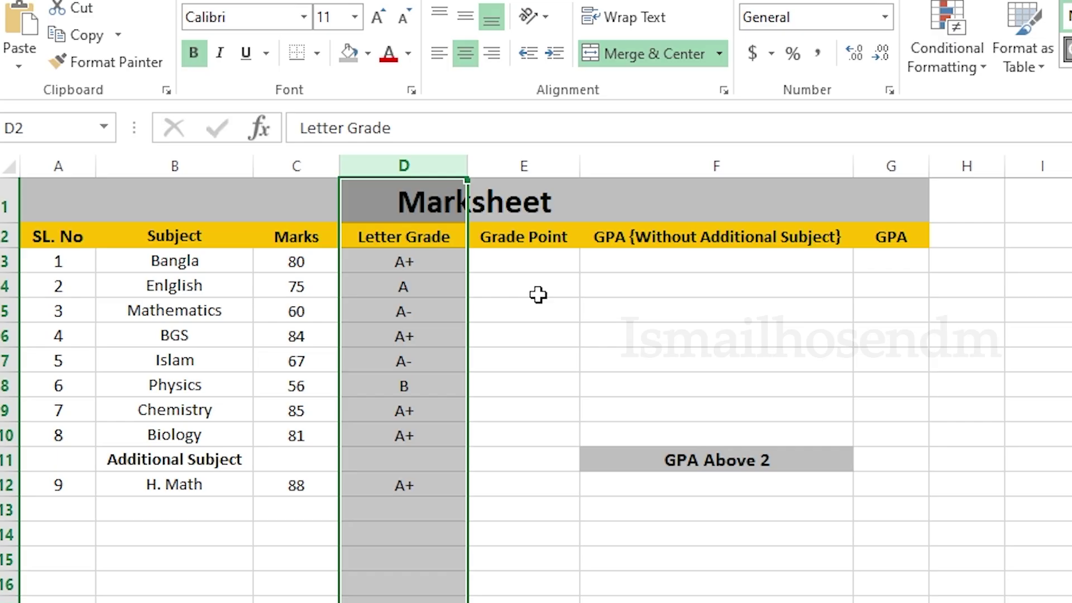
left_click(524, 269)
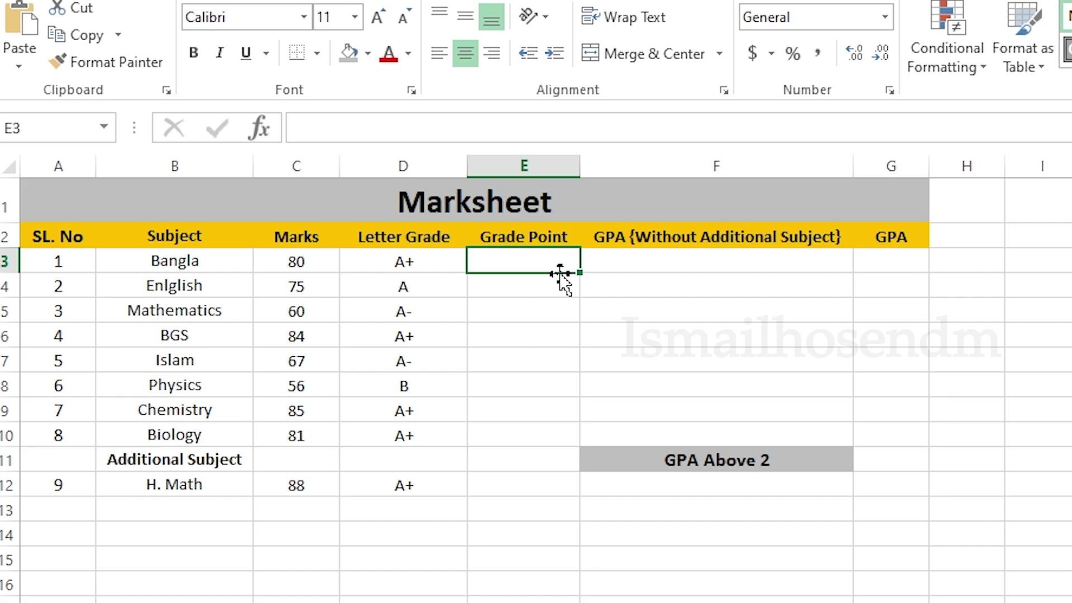
left_click(1071, 261)
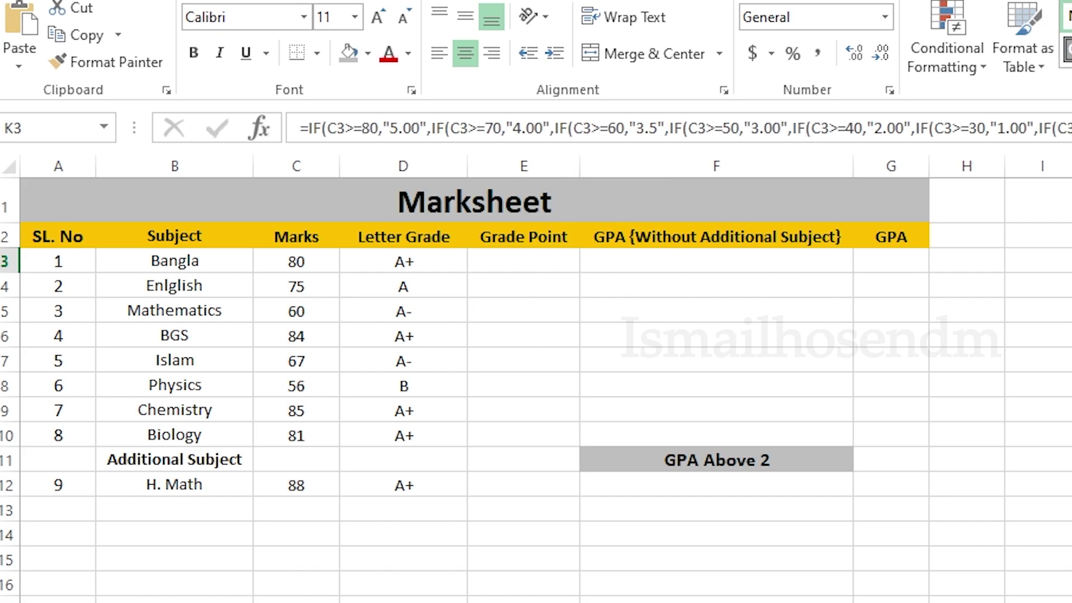
left_click(545, 262)
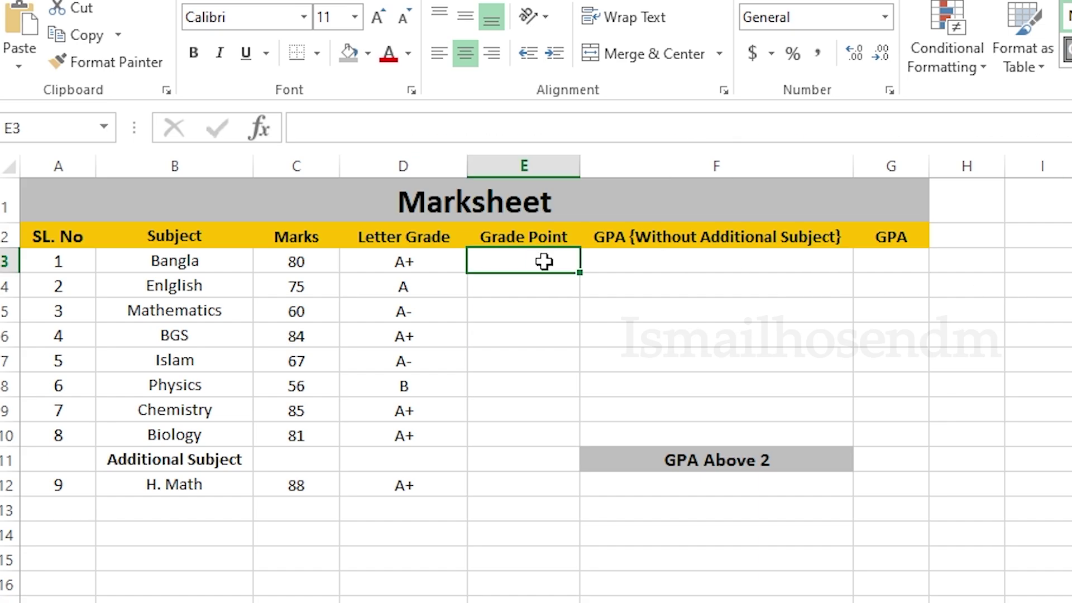
left_click(575, 236)
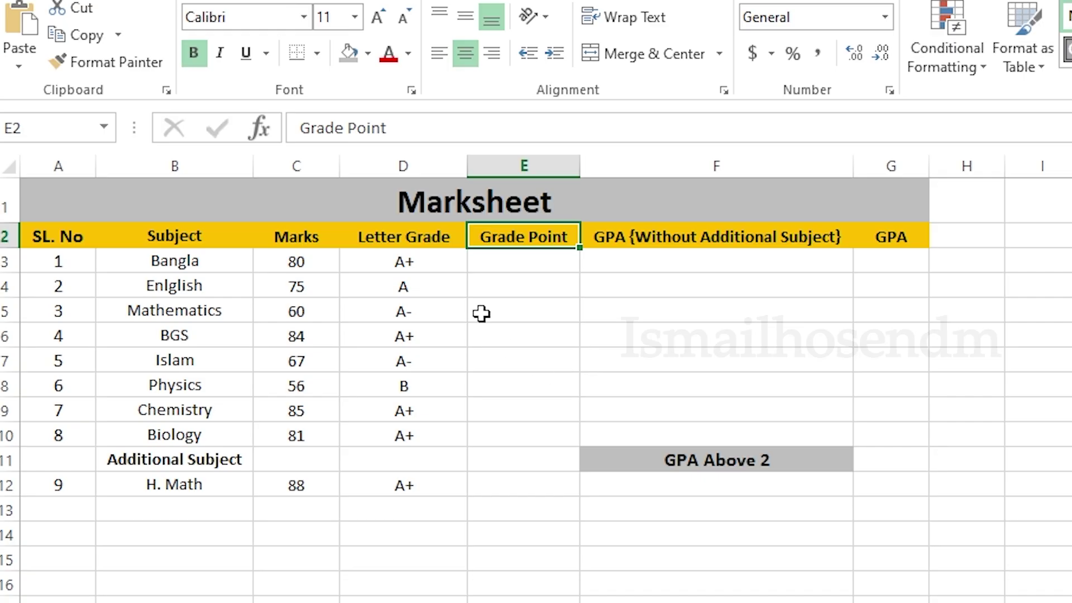
Copy the full nested IF formula text from D3 and paste it into E3 under Grade Point
left_click(418, 262)
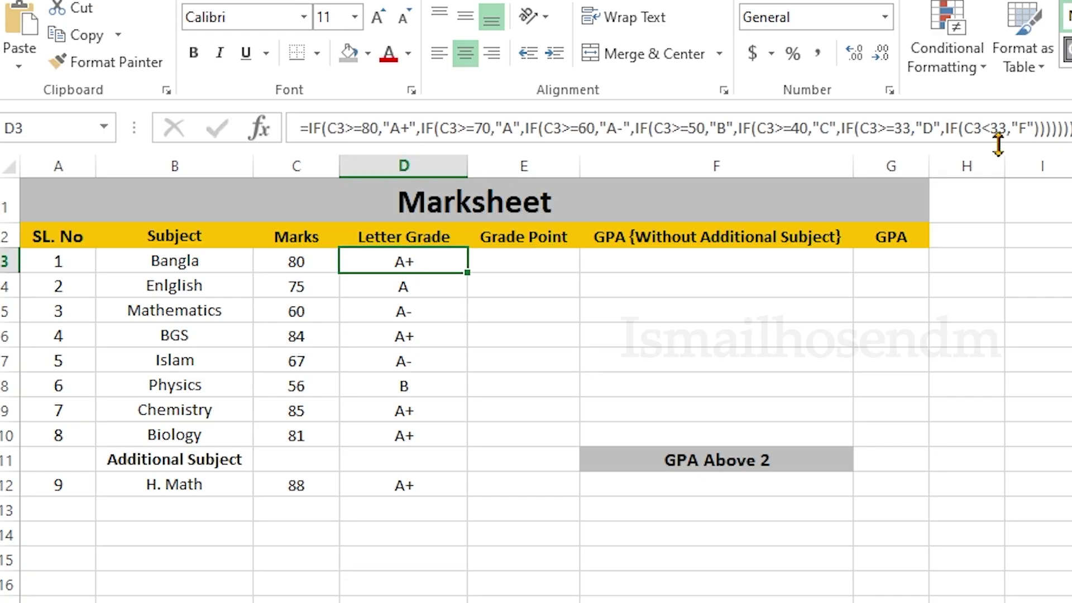
left_click_drag(1069, 128, 291, 134)
key("ctrl+c")
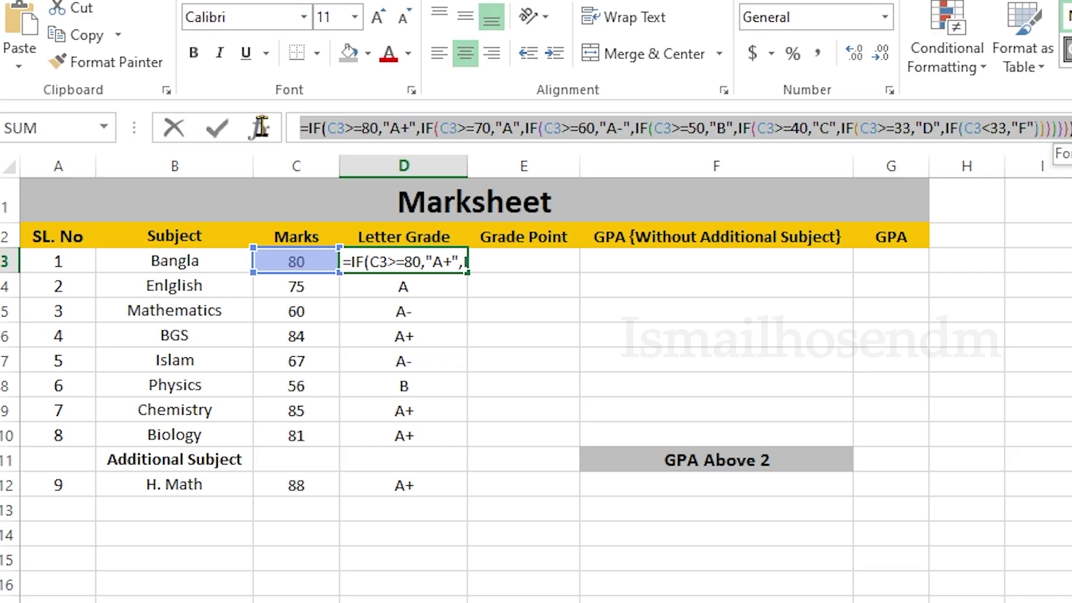
left_click(1070, 130)
left_click_drag(1070, 133, 795, 136)
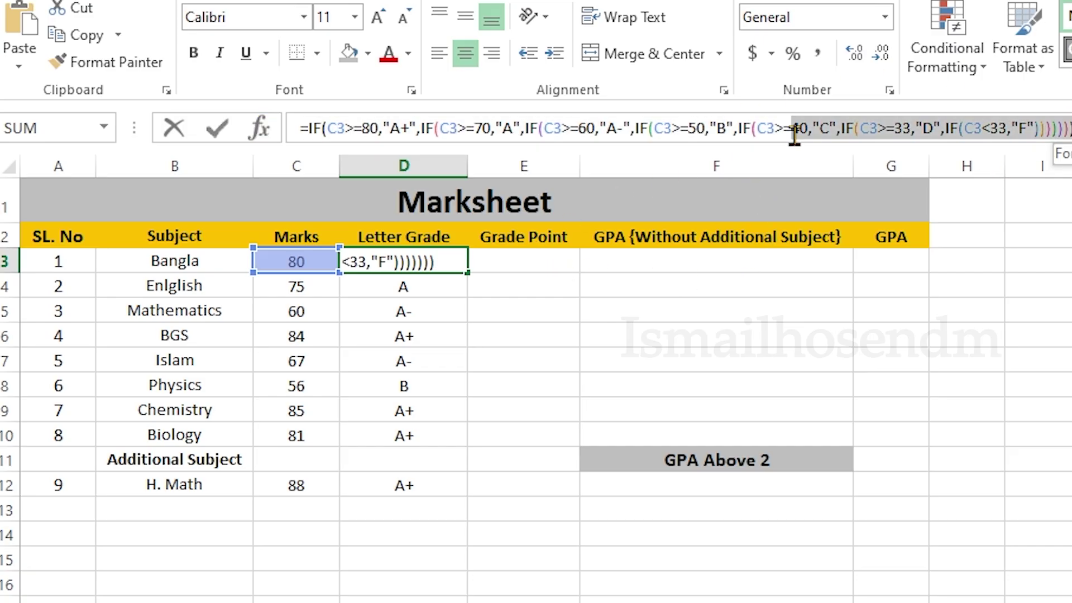
key("Return")
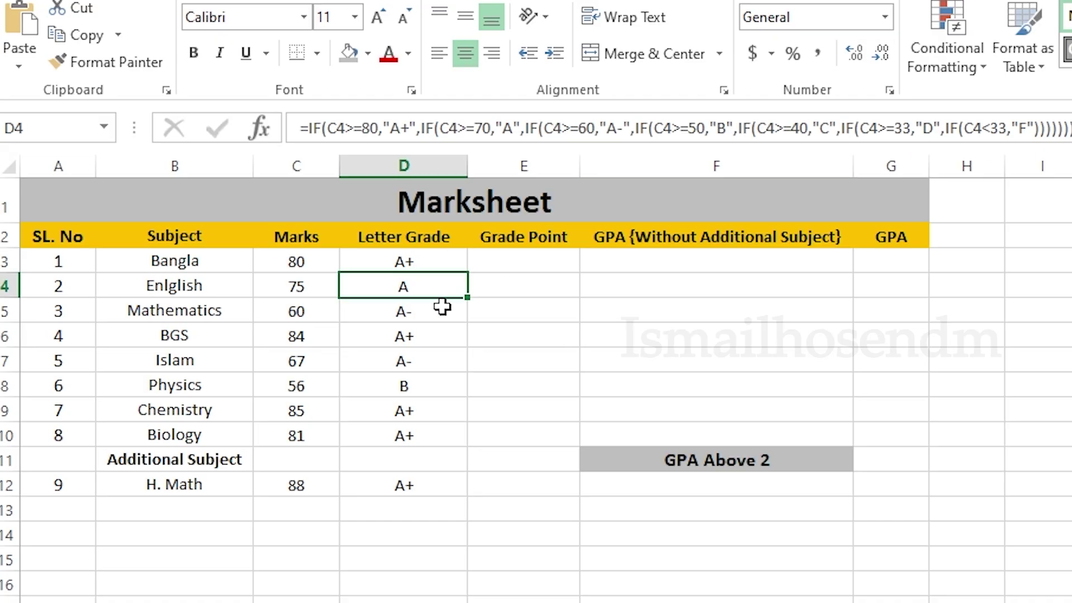
left_click(537, 260)
key("ctrl+v")
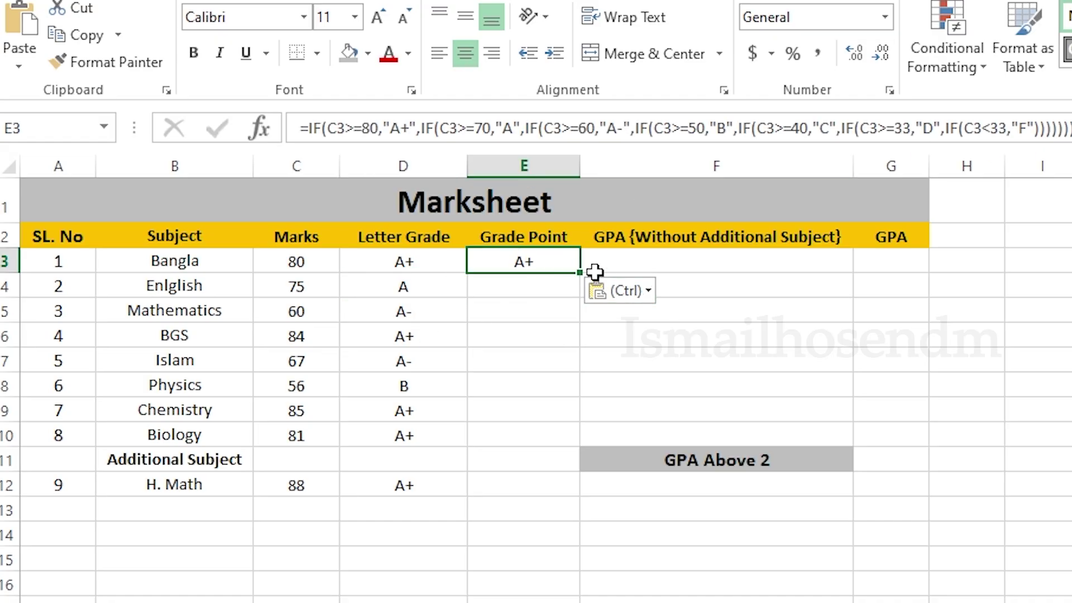
In the E3 formula, replace the result "A+" with "5.00" and the result "A" with "4.00"
double_click(532, 260)
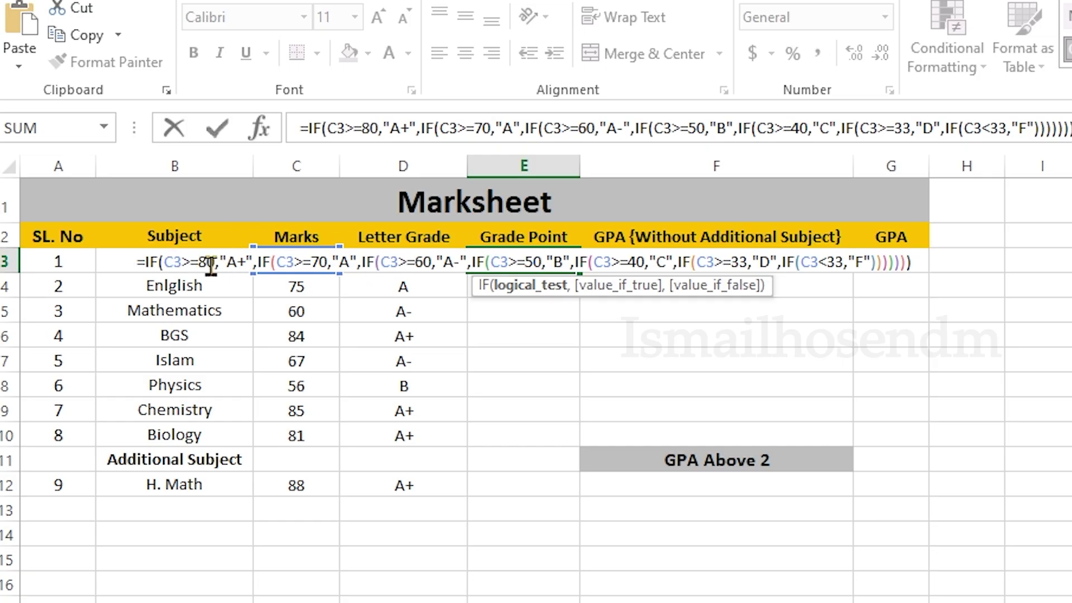
left_click(227, 263)
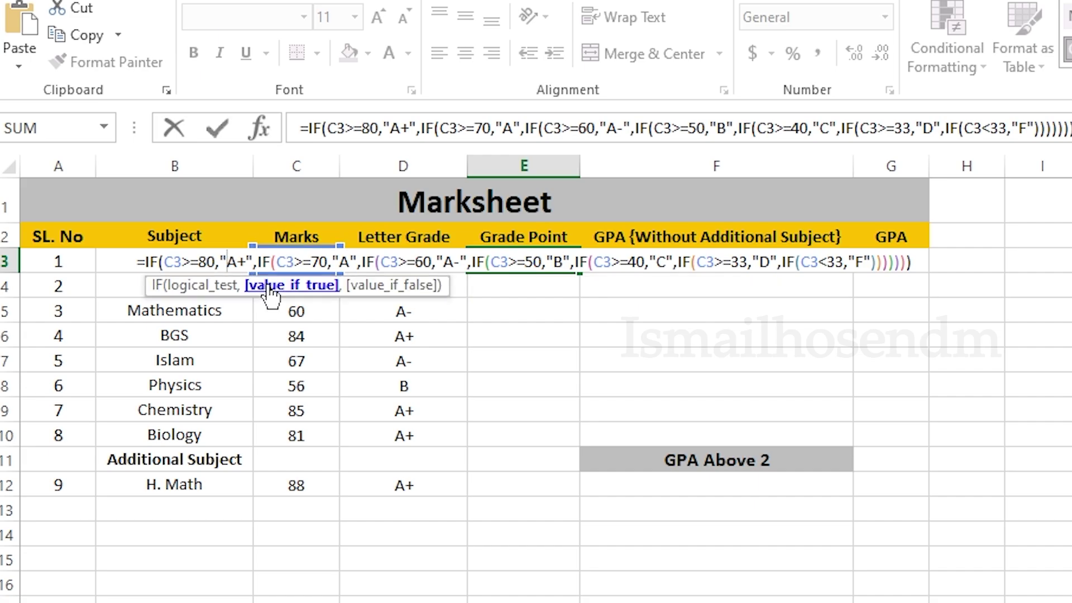
key("Delete")
key("Delete")
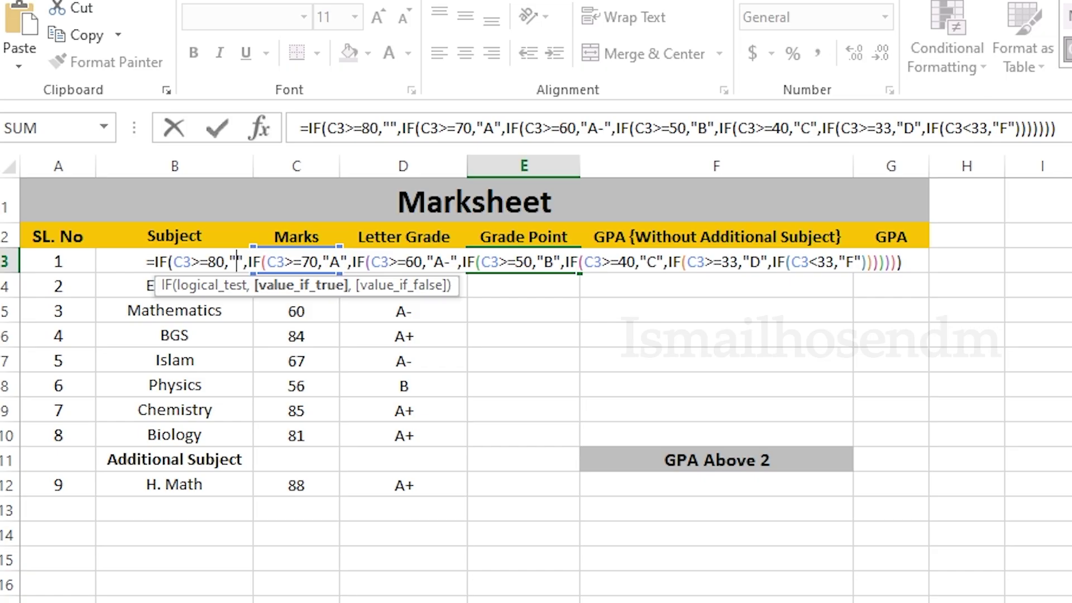
type("5.00")
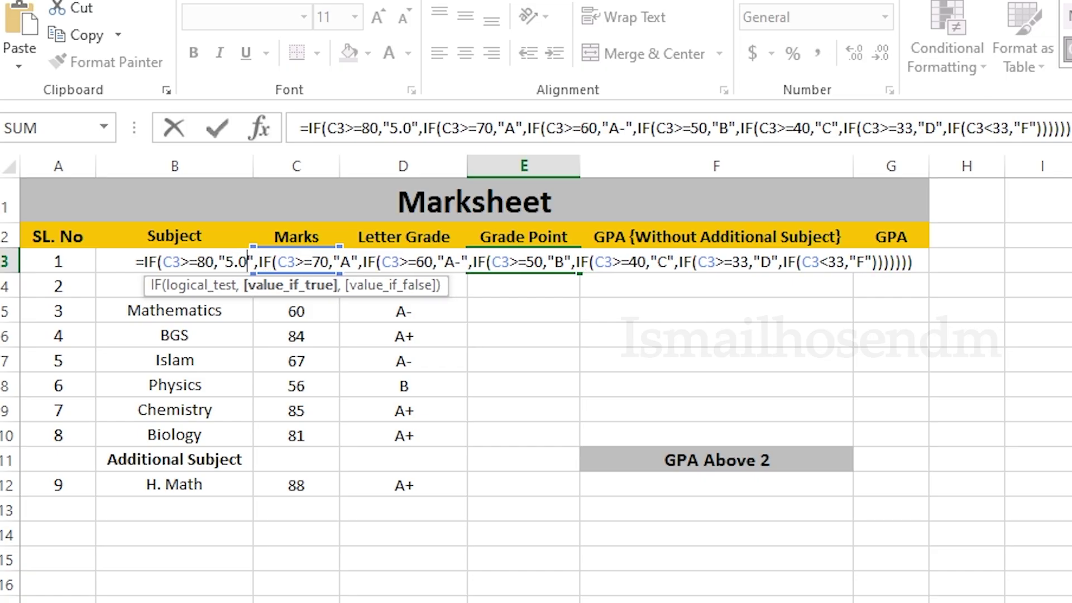
left_click(324, 263)
key("Delete")
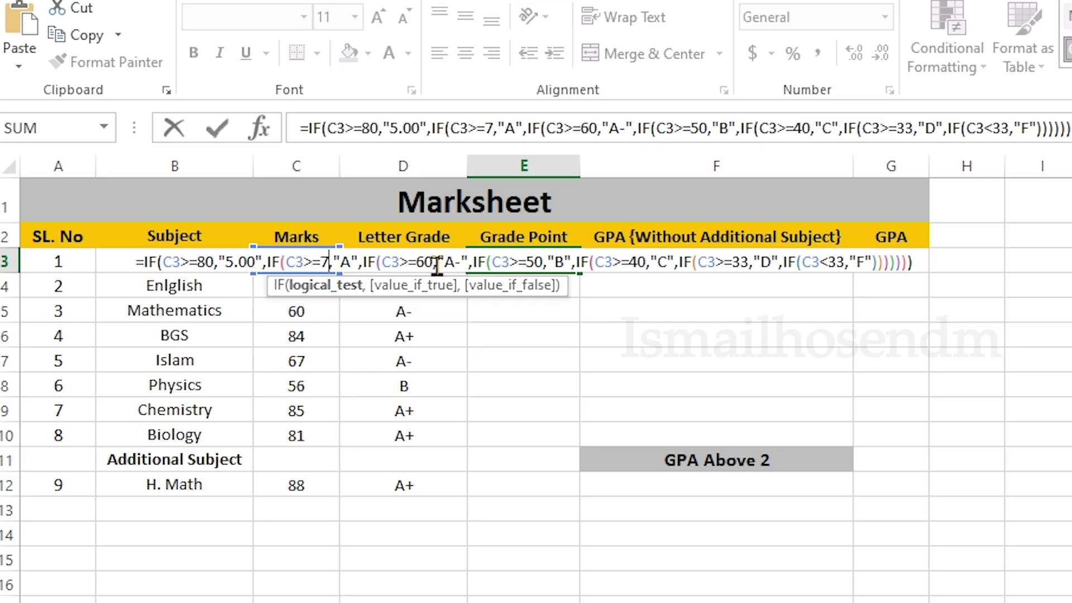
key("BackSpace")
type("4.00")
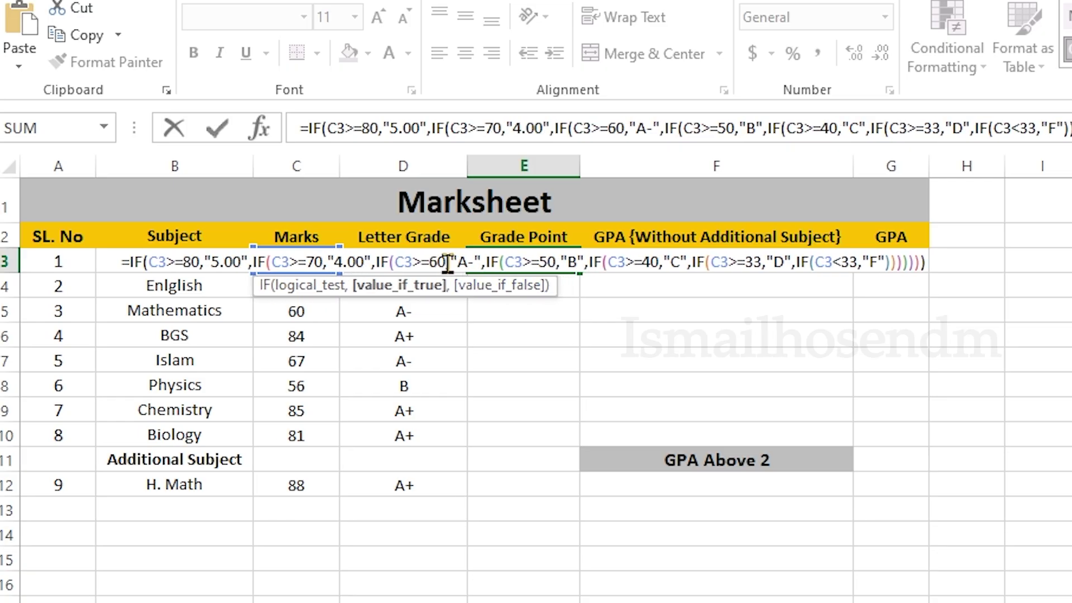
Replace the "A-" result for marks of 60 and above in the E3 formula with "3.50"
left_click(473, 263)
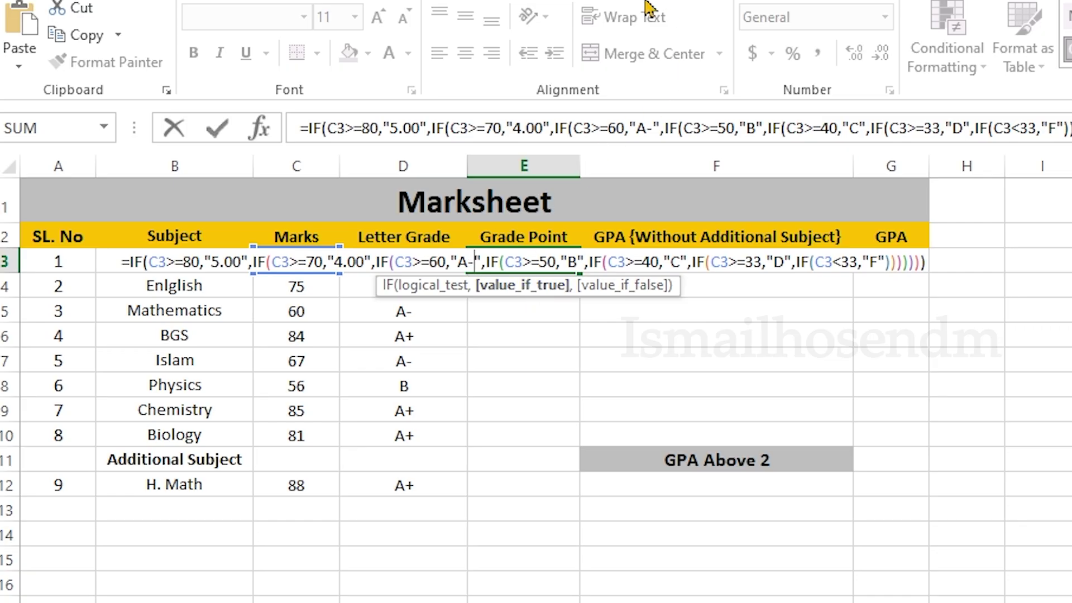
key("BackSpace")
key("BackSpace")
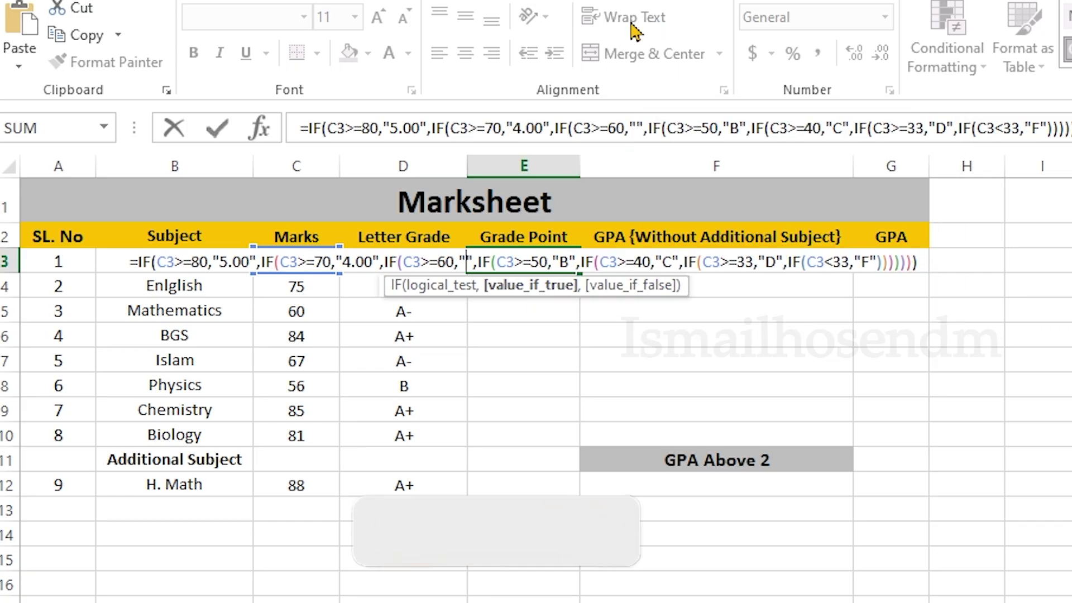
type("6.5")
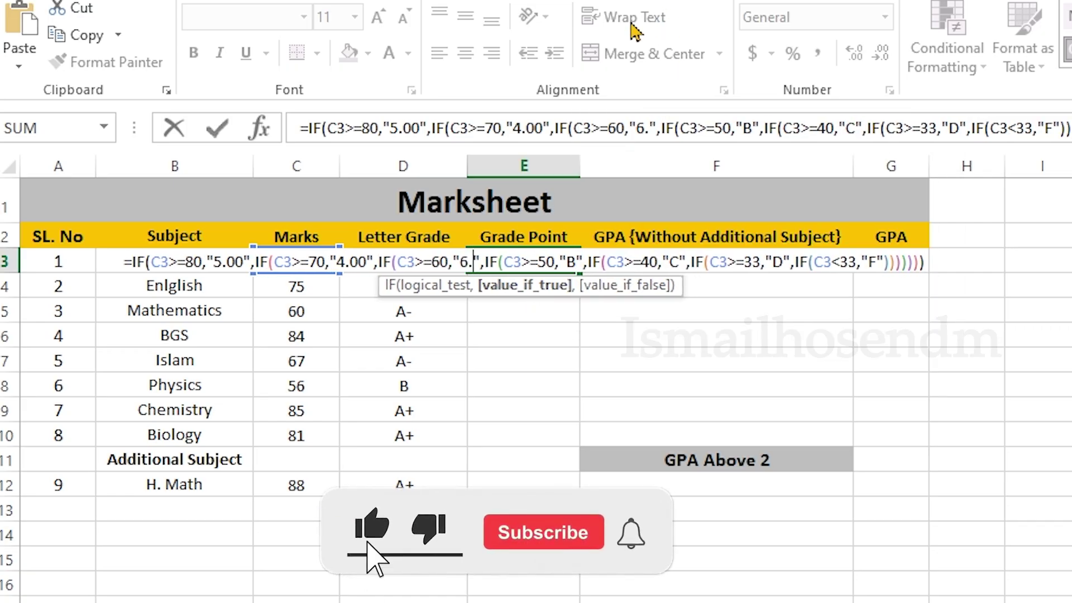
key("BackSpace")
key("BackSpace")
key("BackSpace")
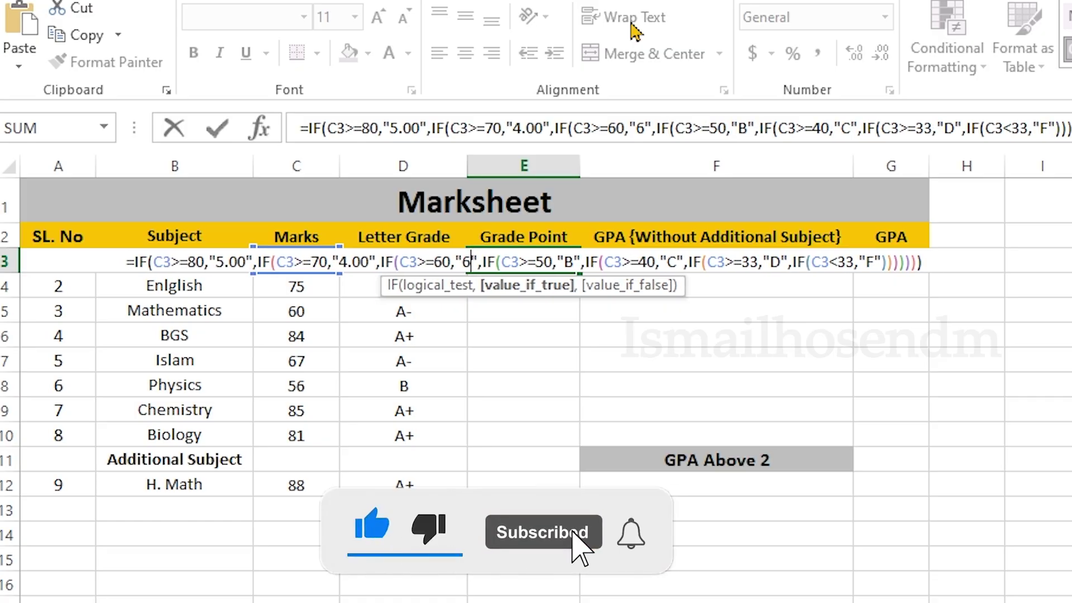
type("3.50")
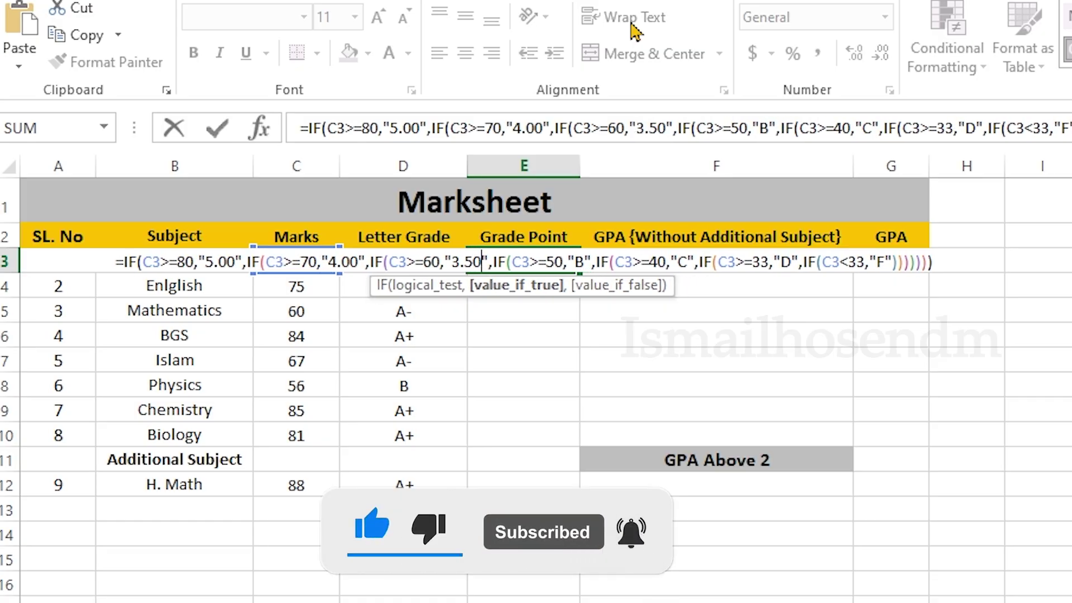
In the E3 formula, replace the result "B" with "3.00" and the result "C" with "2.00"
left_click(583, 262)
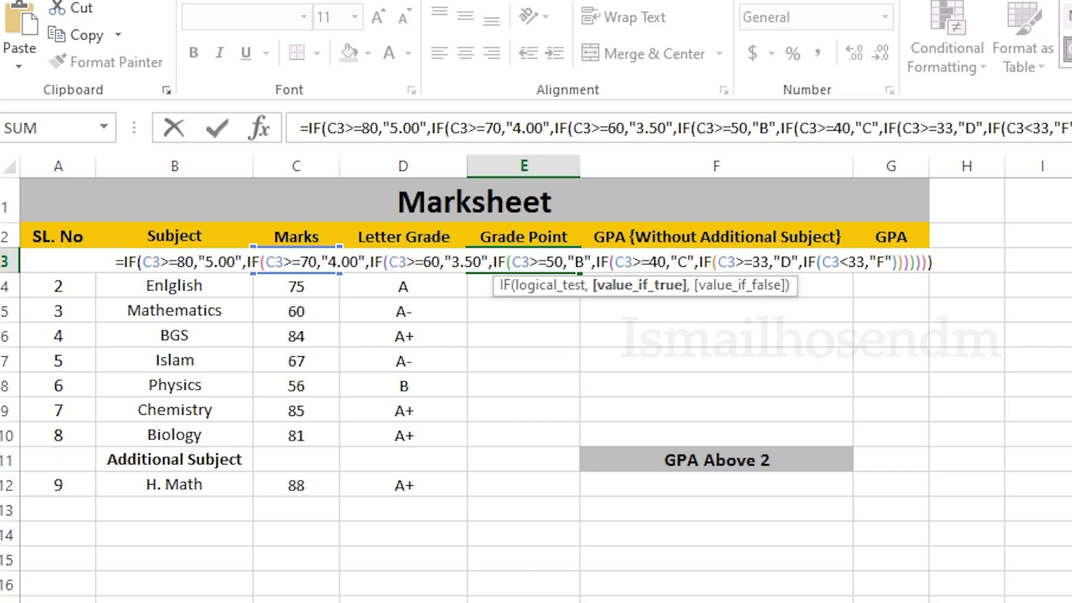
key("BackSpace")
type("3.")
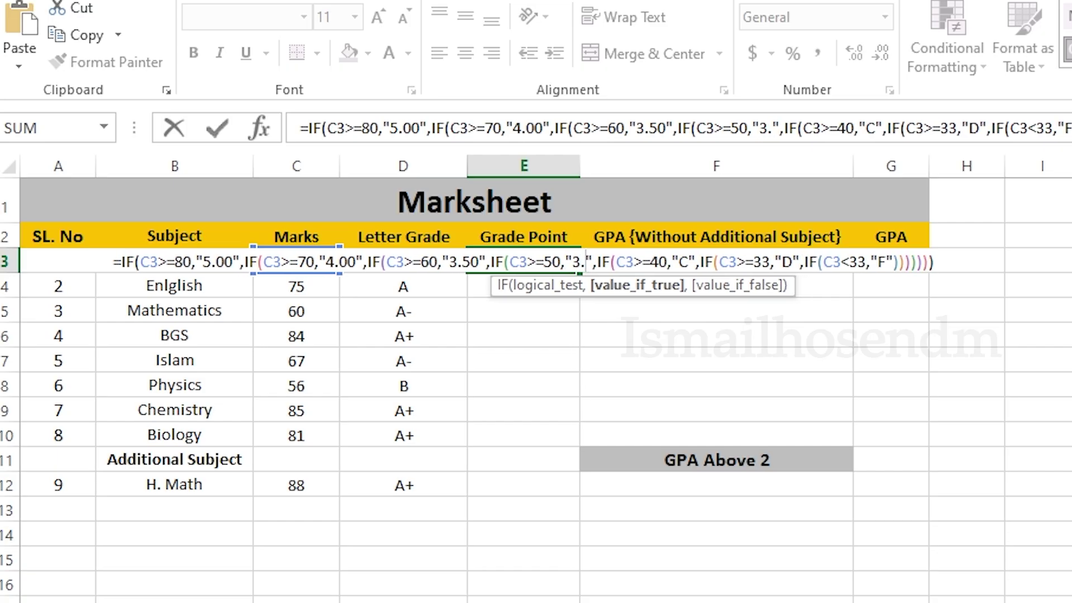
type("00")
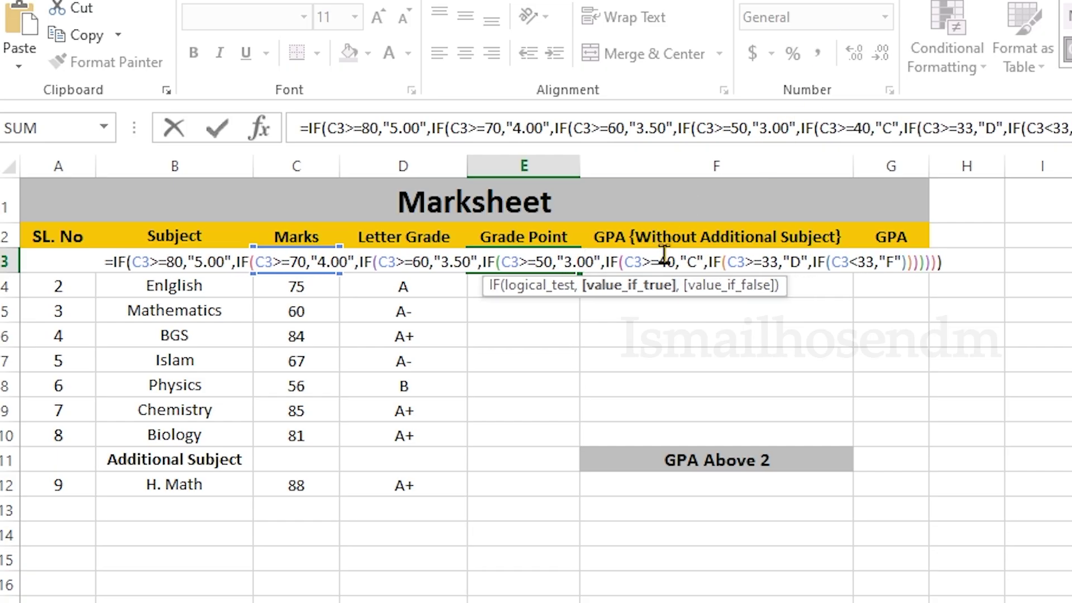
left_click(697, 260)
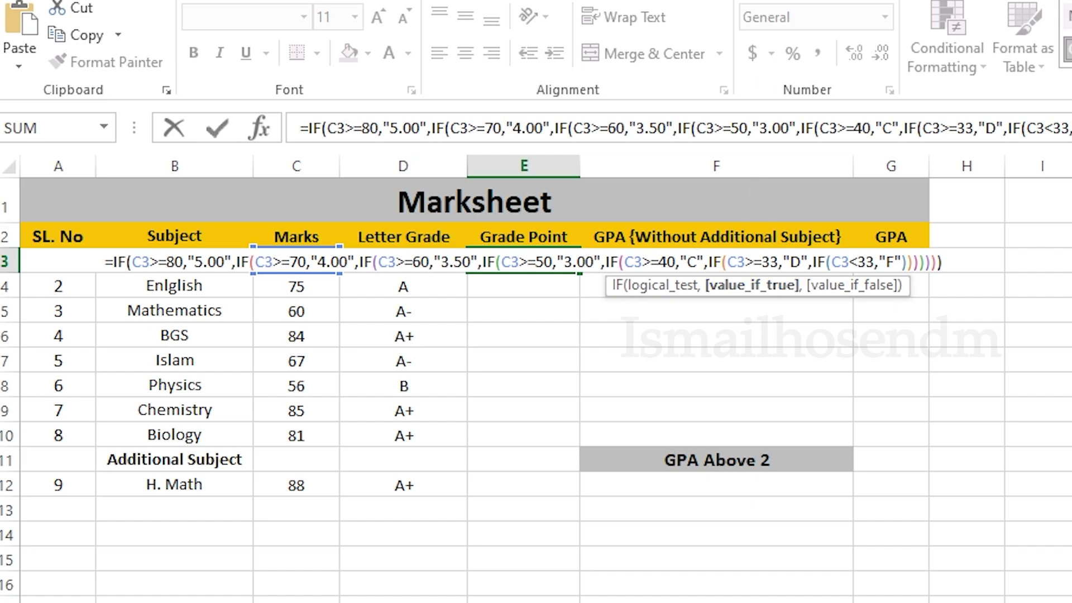
key("BackSpace")
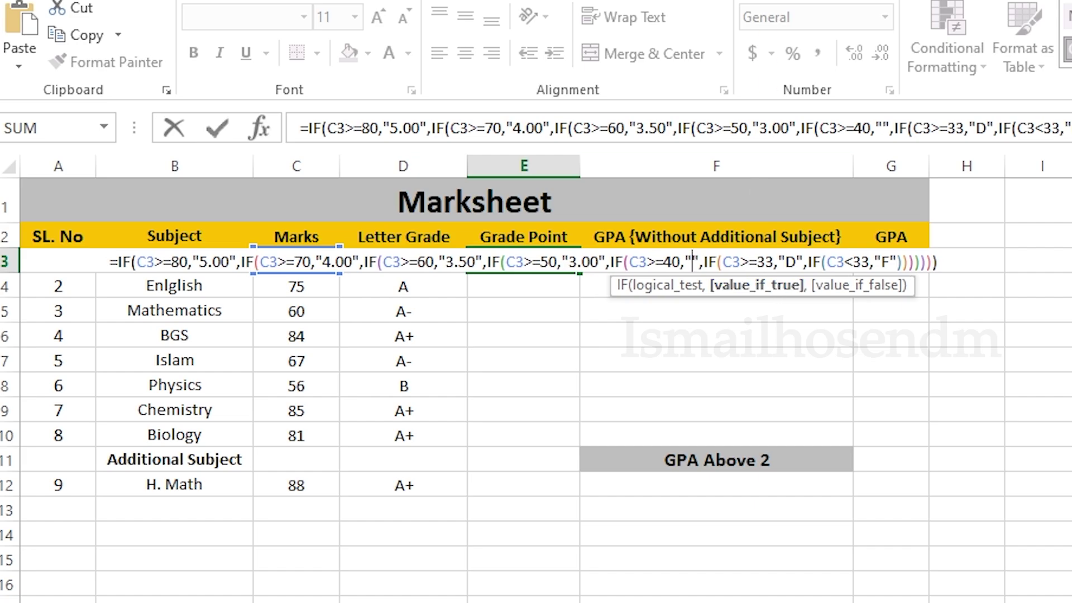
type("2.00")
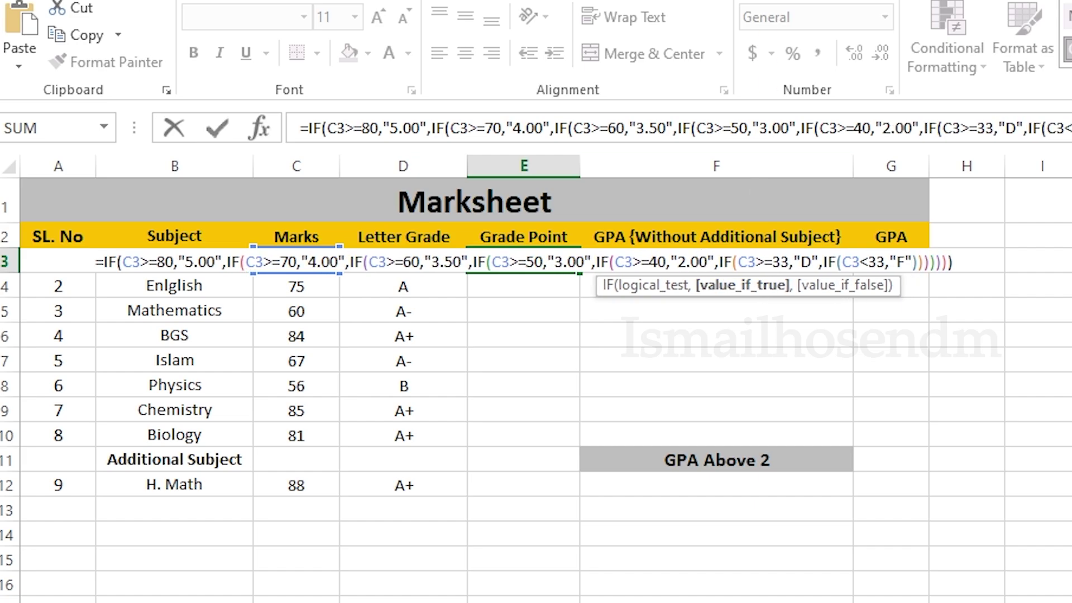
Replace "D" with "1.00" and "F" with "0.00" in the E3 formula and enter it
left_click(806, 262)
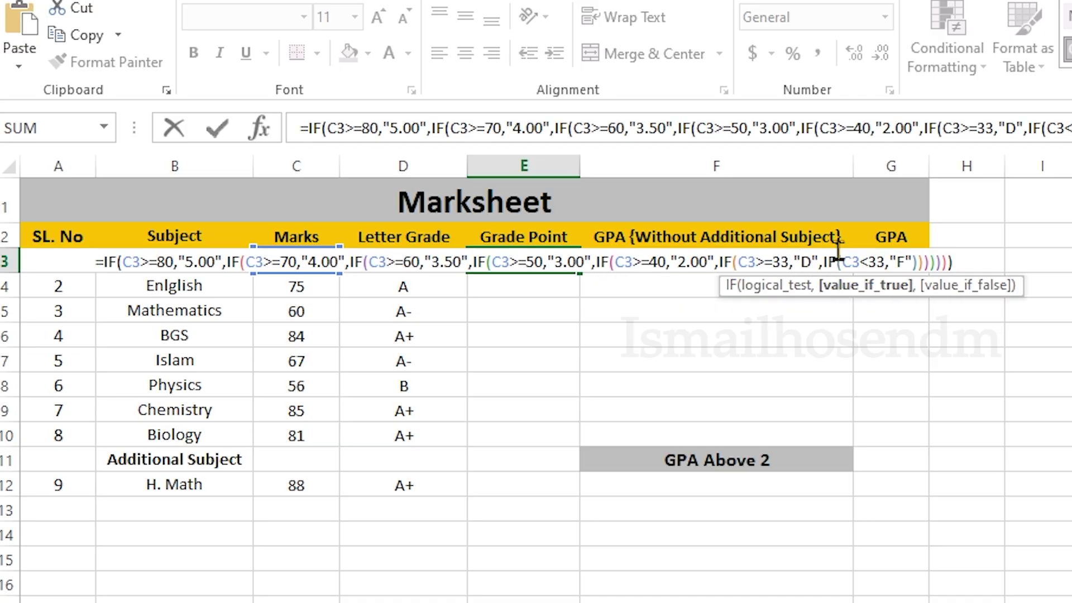
key("BackSpace")
type("1.00")
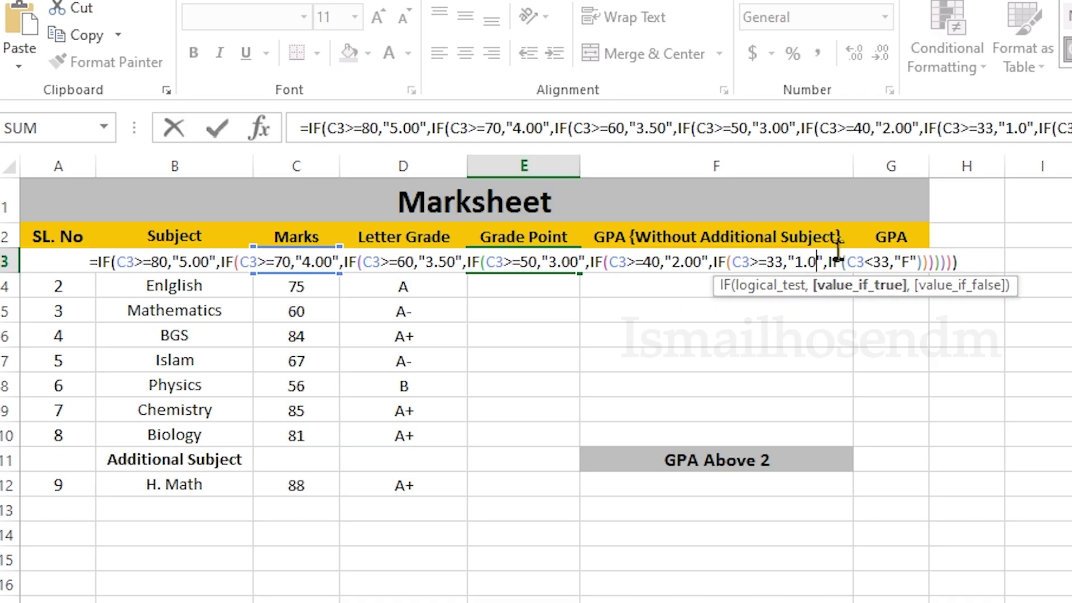
left_click(916, 262)
key("BackSpace")
type("0.00")
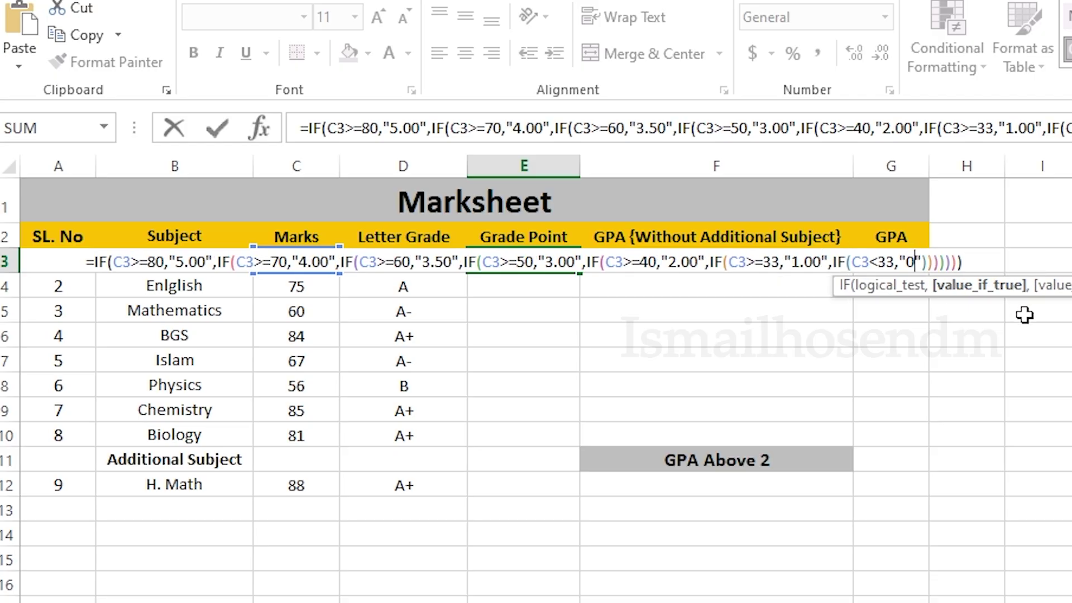
left_click(983, 262)
key("Return")
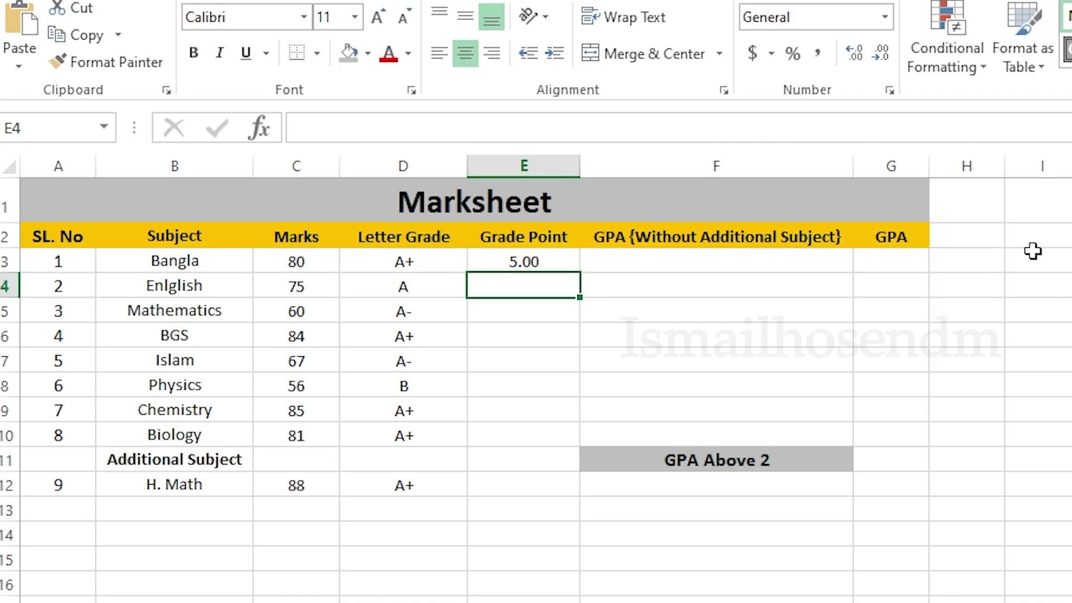
Fill the E3 grade point formula down to E12 and clear E11 in the Additional Subject row
left_click(564, 260)
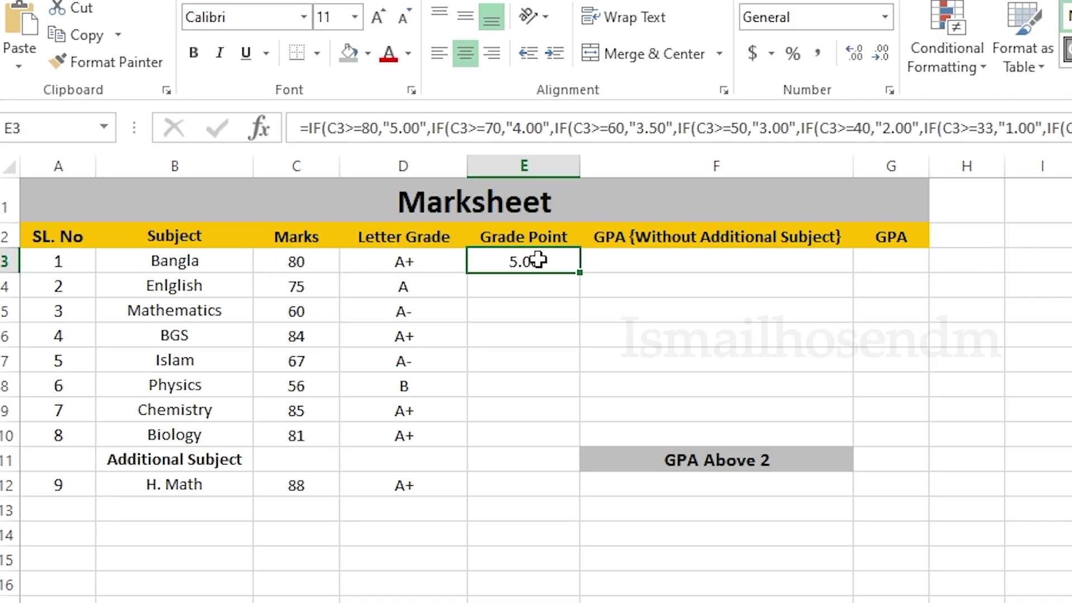
left_click(452, 263)
left_click(550, 267)
left_click_drag(578, 274, 568, 491)
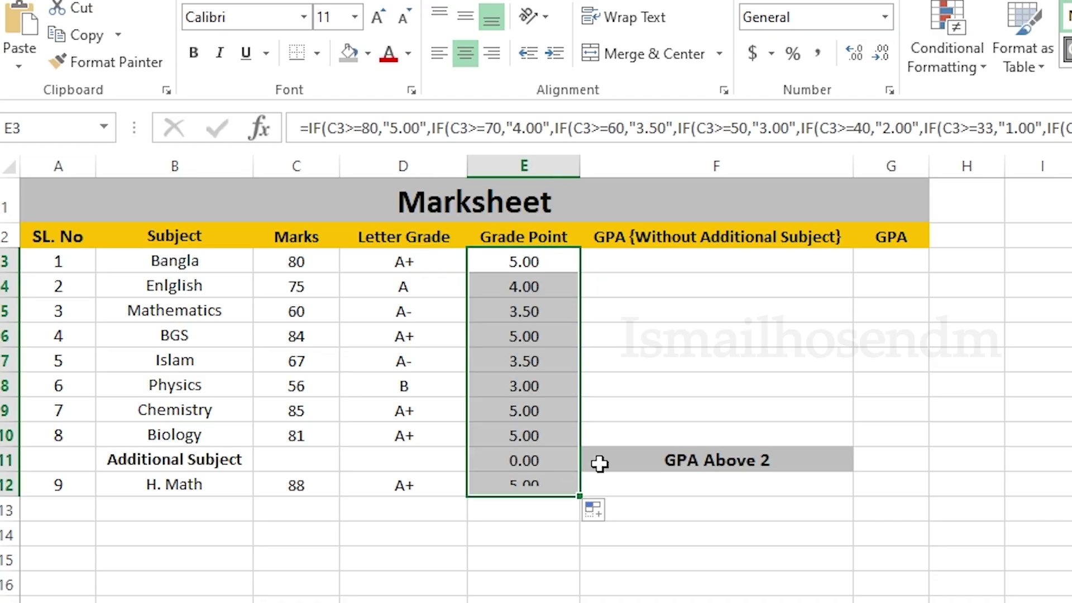
left_click(544, 283)
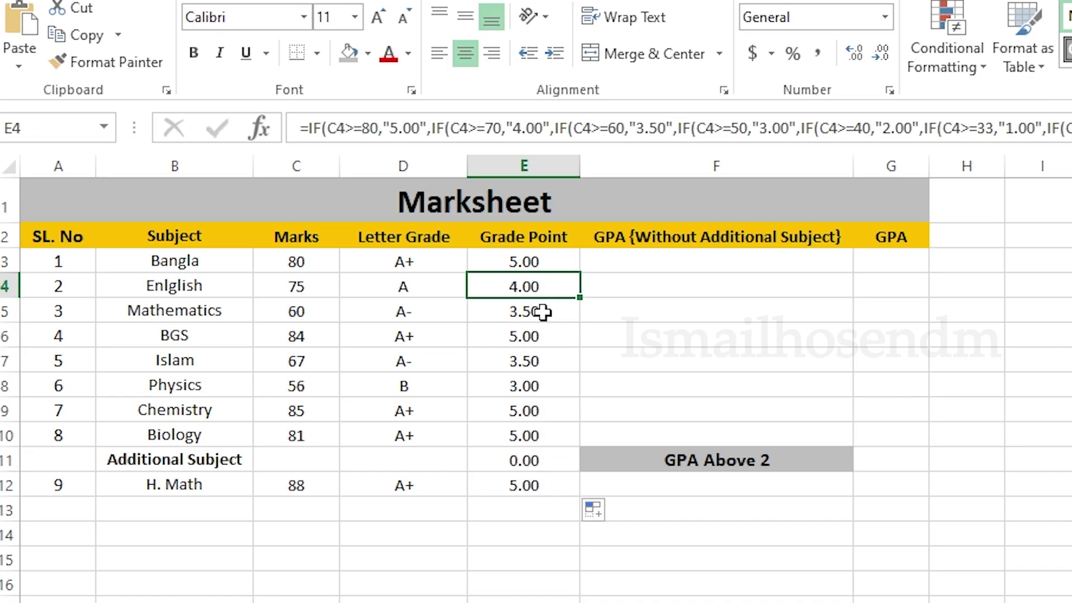
left_click(545, 311)
left_click(544, 463)
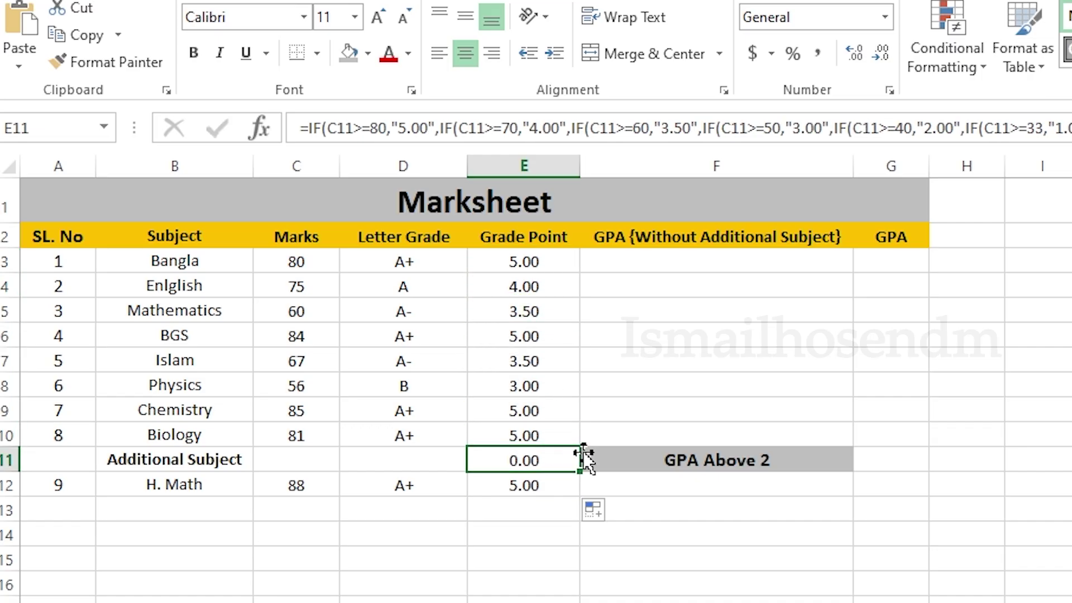
key("Delete")
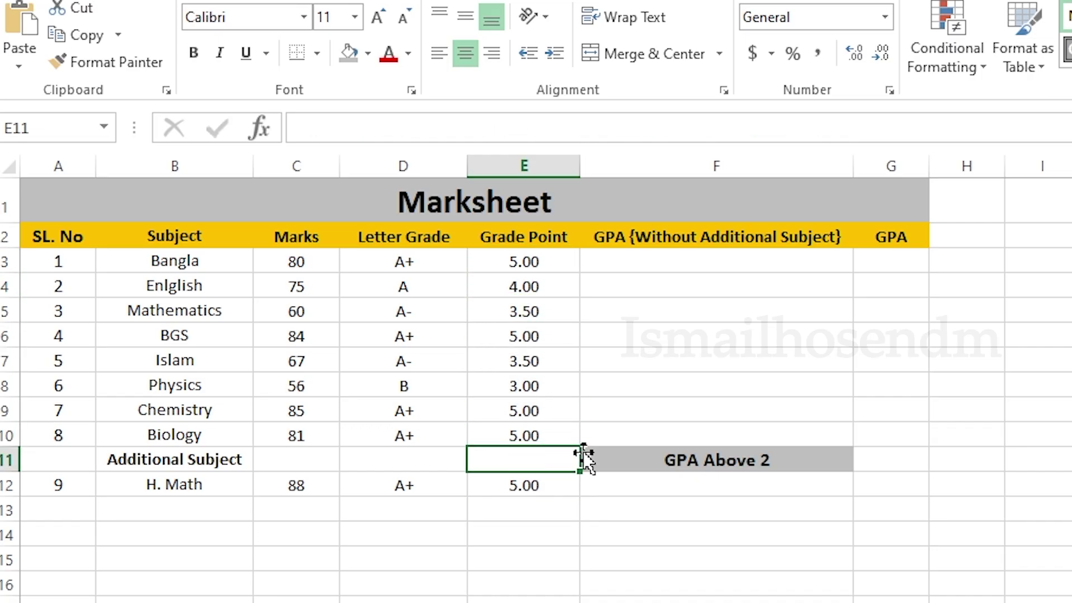
Start a SUM formula in F3 that adds the grade points in E3, E4, E5 and E6 with plus signs
left_click(656, 282)
left_click(657, 259)
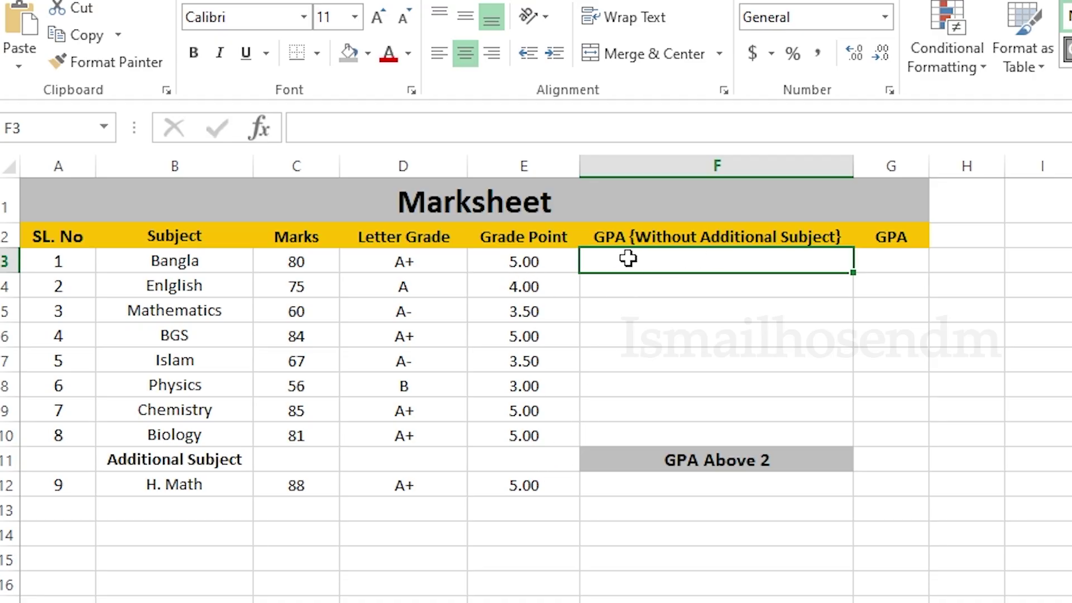
type("=sum")
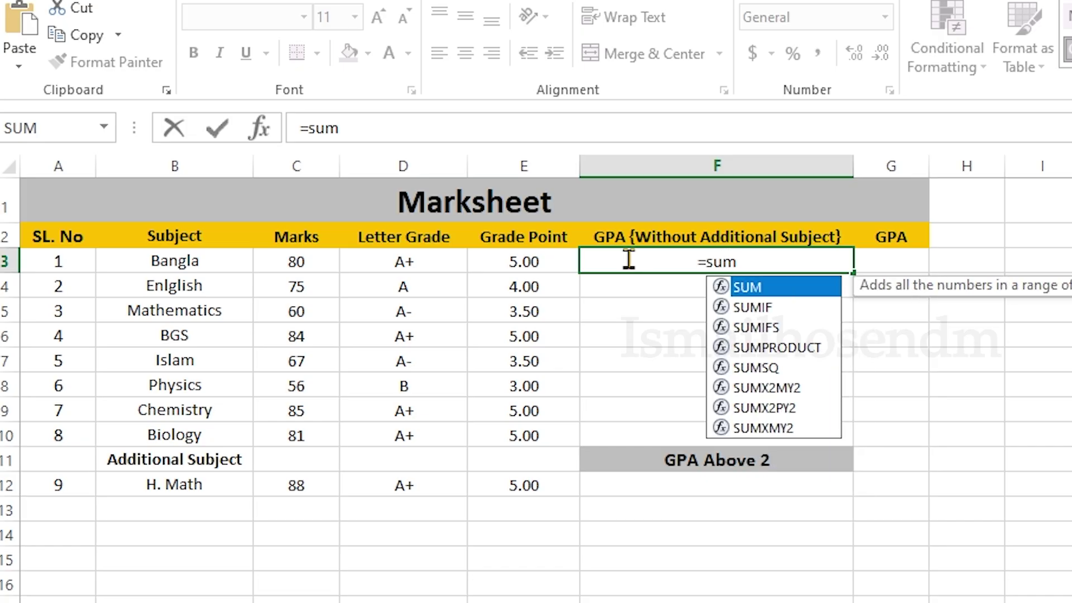
type("(")
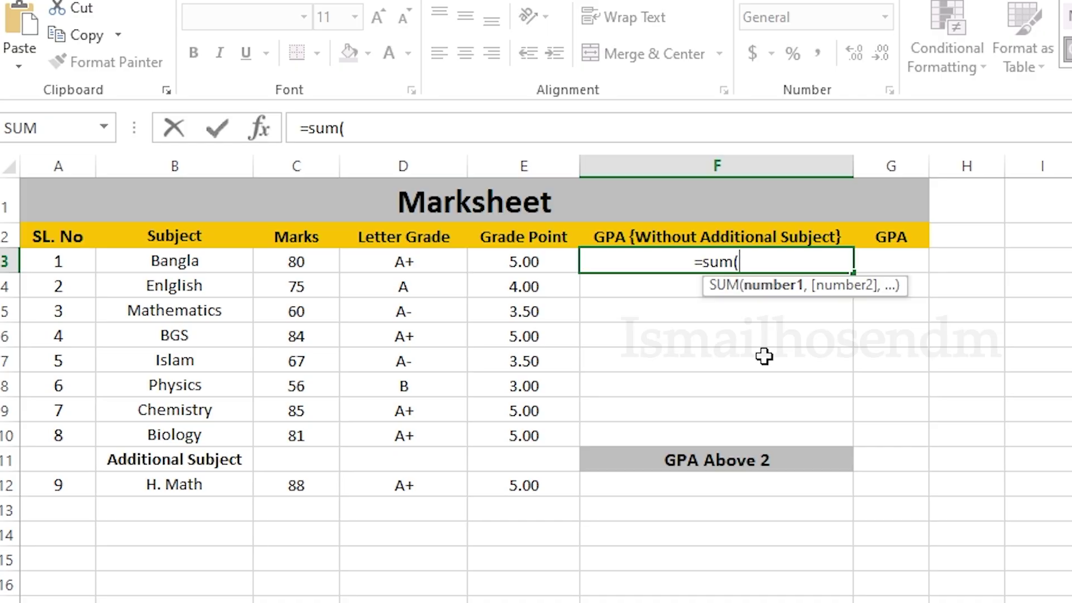
left_click(531, 263)
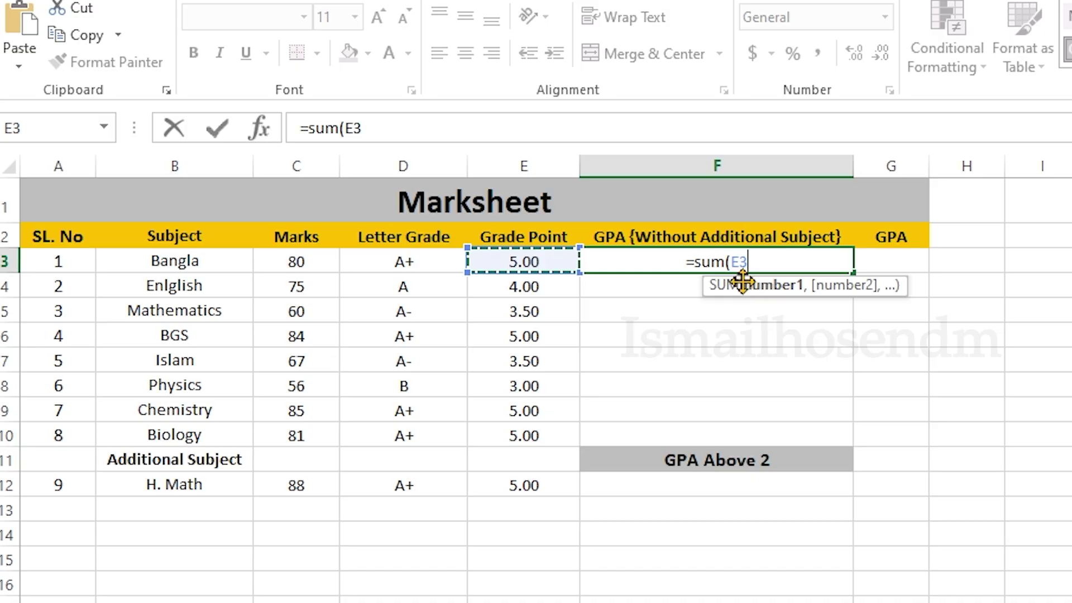
type("+")
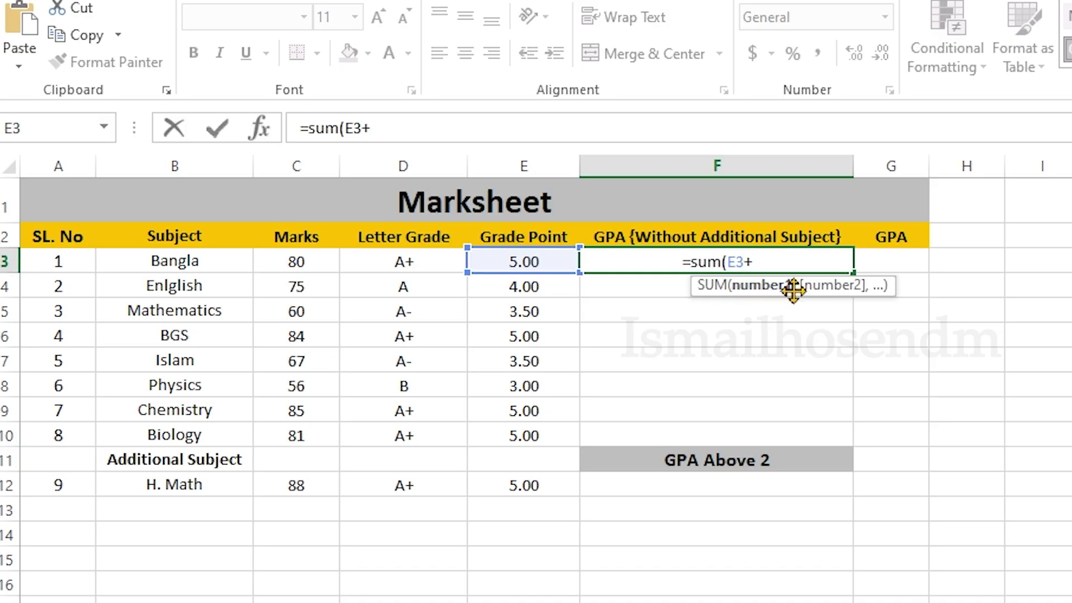
left_click(545, 285)
type("+")
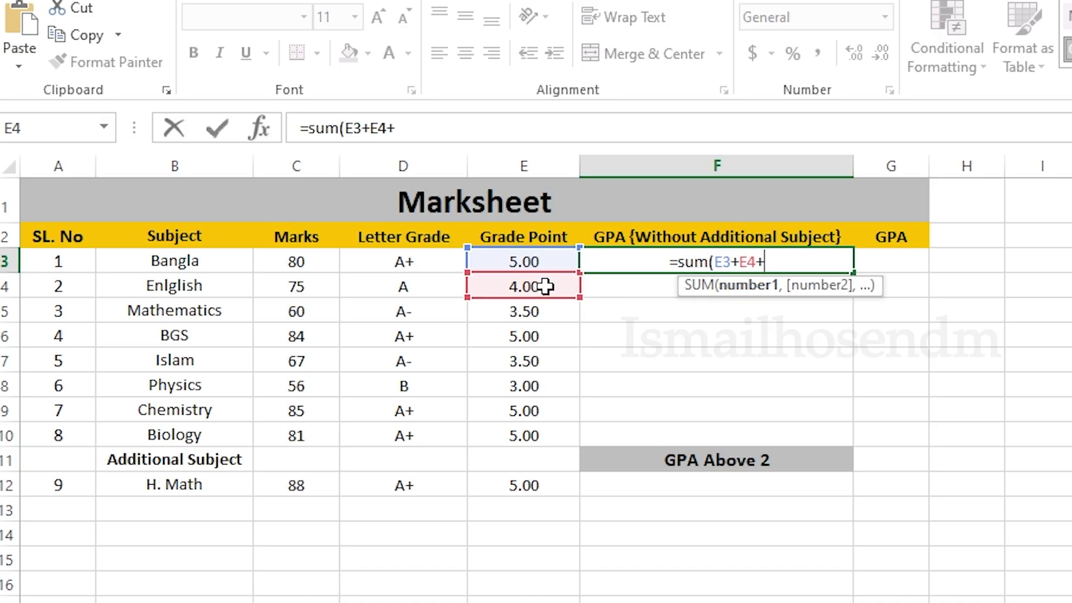
left_click(544, 312)
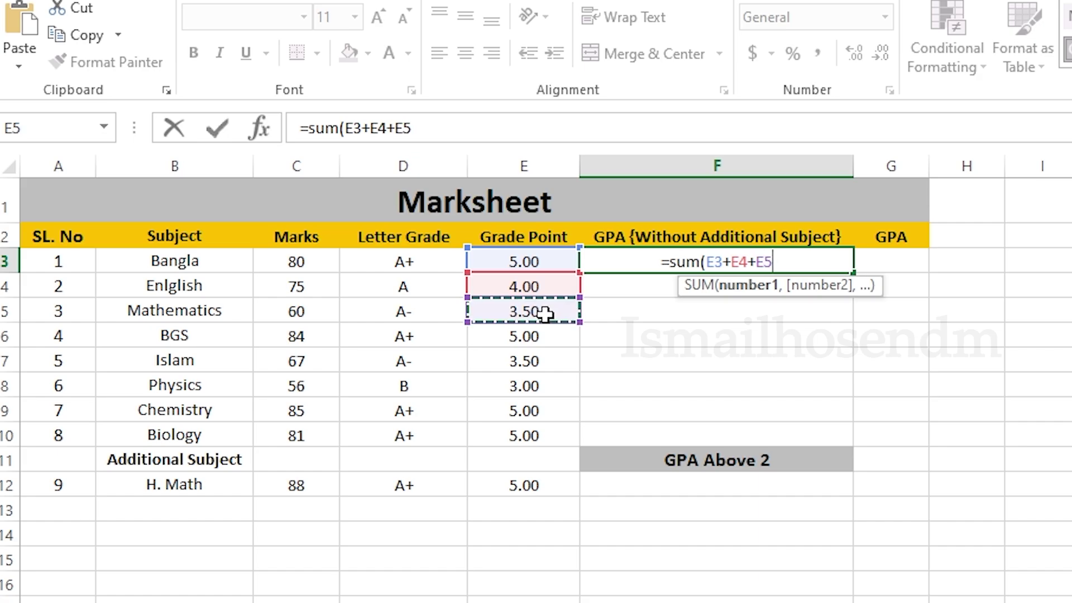
type("+")
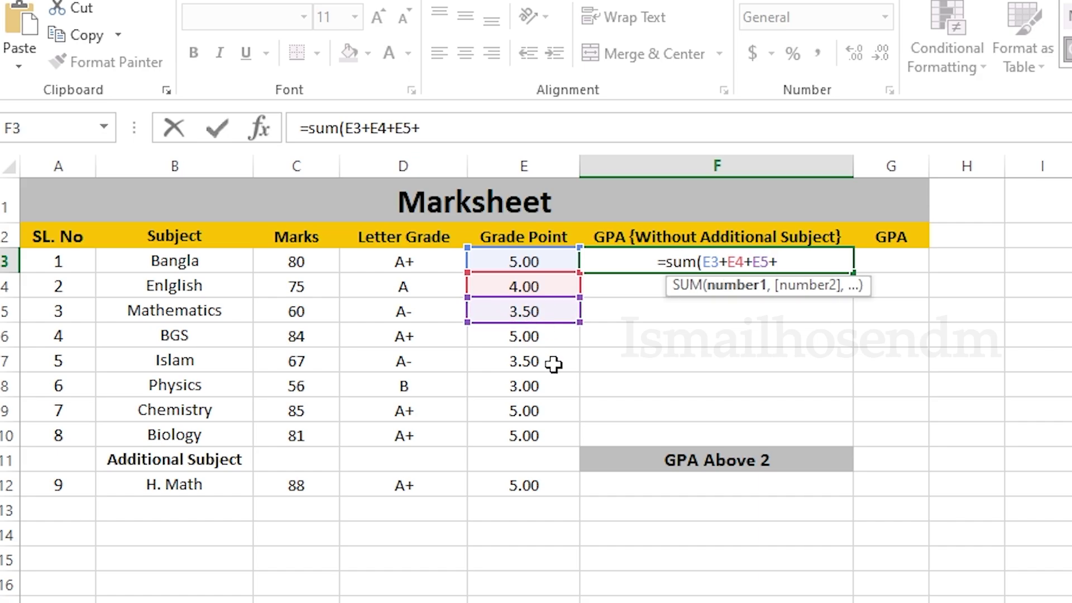
left_click(546, 340)
type("+")
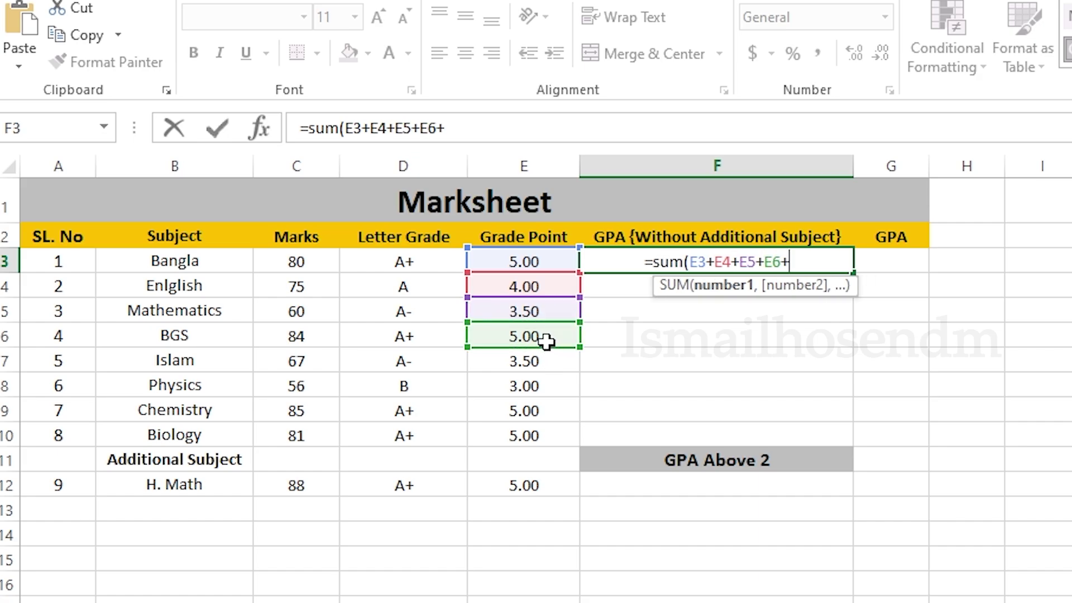
Extend the F3 sum with E7, E8, E9 and E10, and close its parenthesis
left_click(545, 360)
type("+")
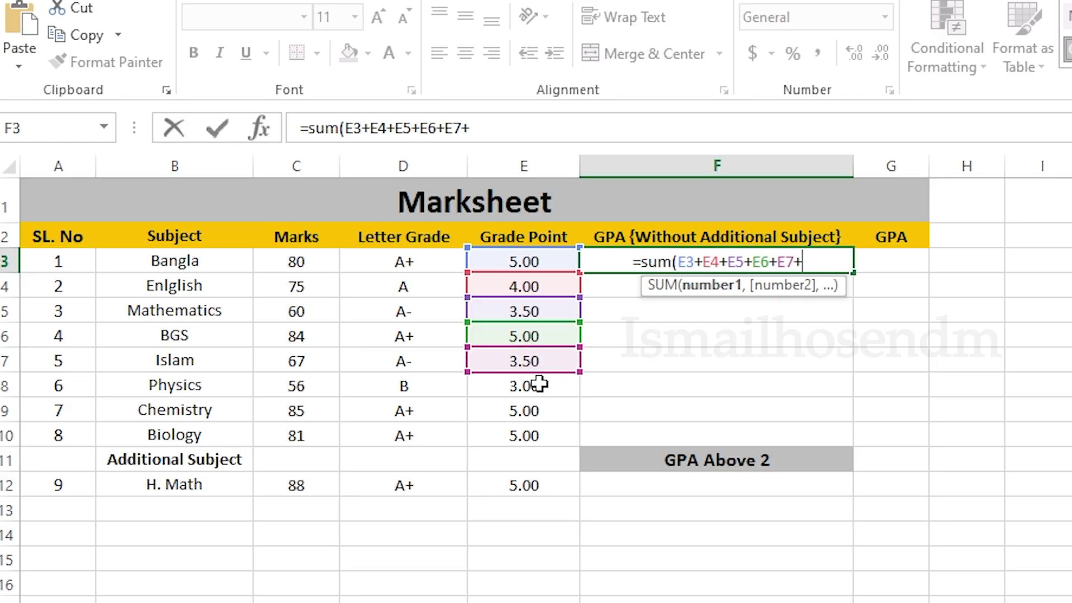
left_click(546, 385)
type("+")
left_click(540, 413)
type("+")
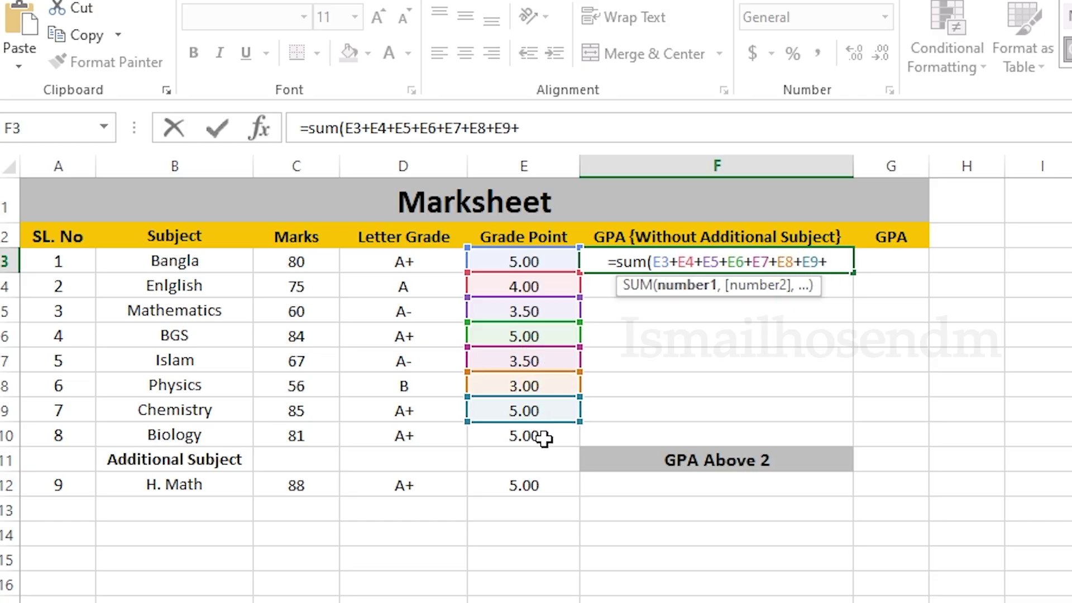
left_click(545, 436)
type("+")
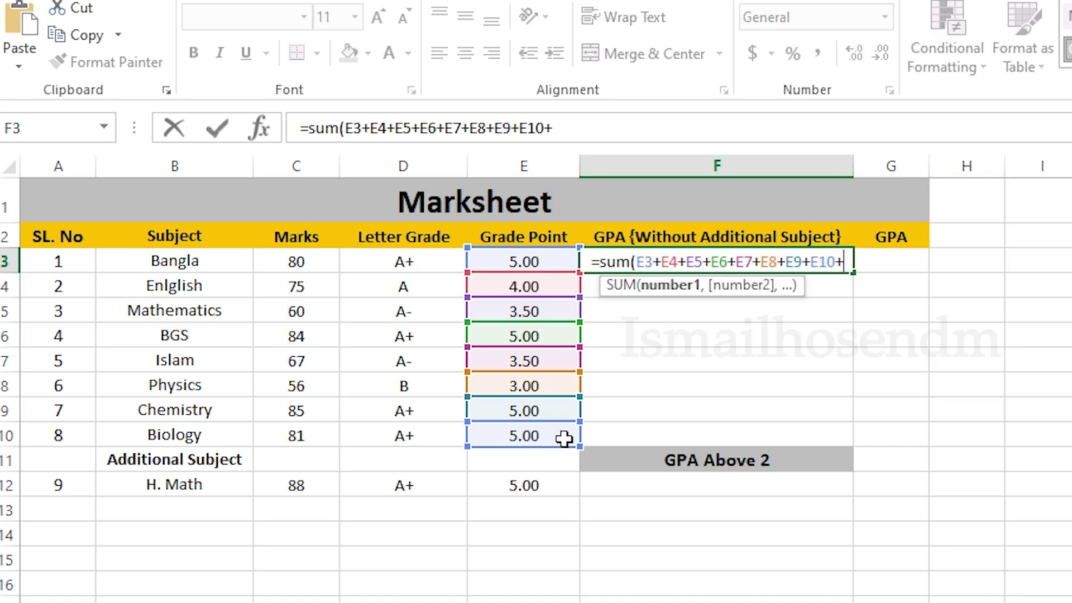
key("BackSpace")
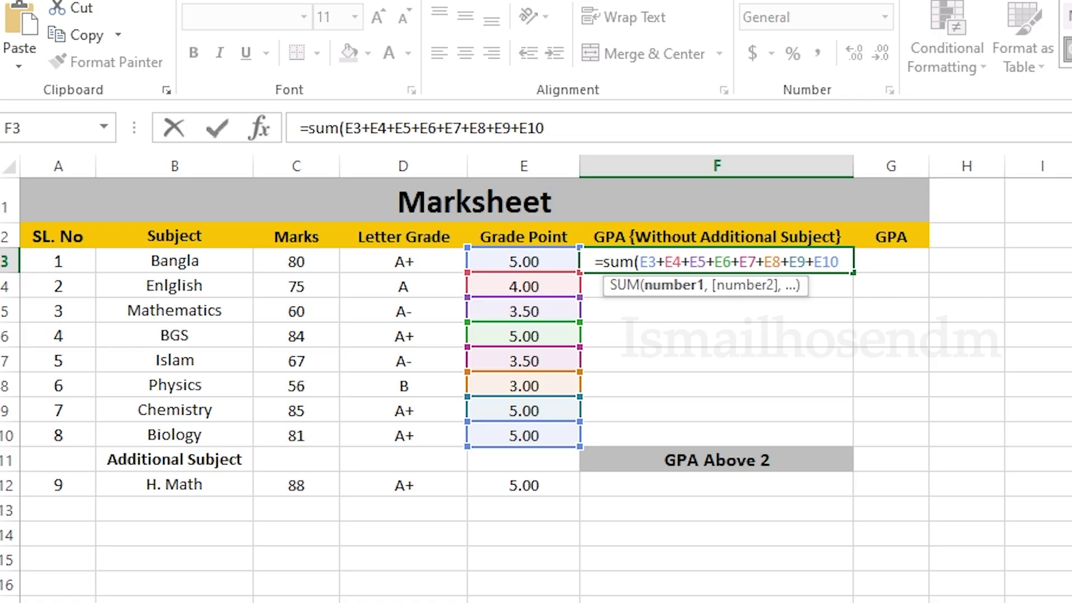
type(")")
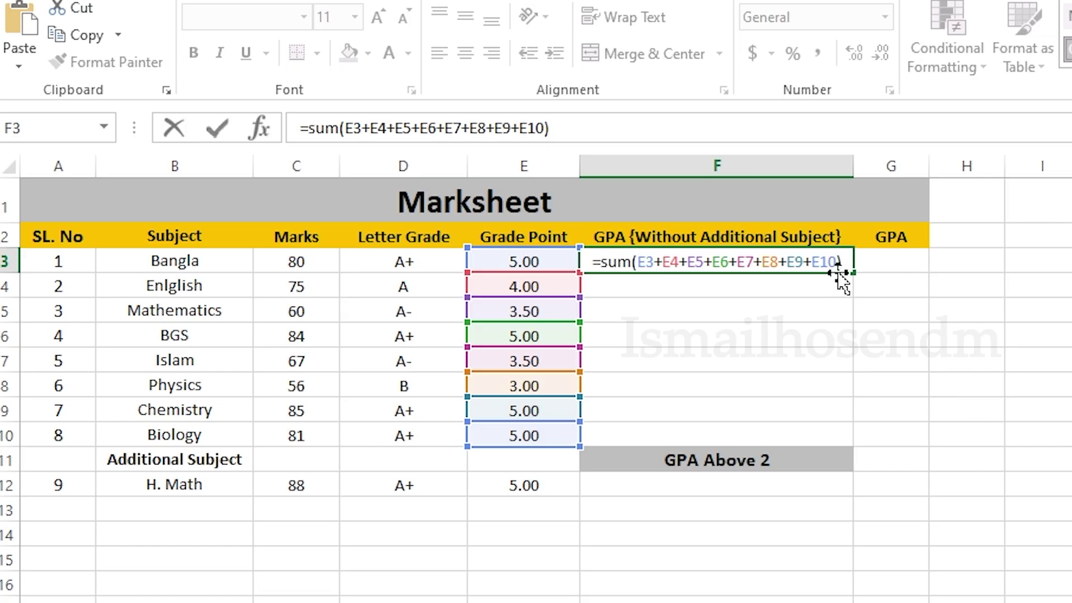
Divide the F3 sum by 8 and enter the formula
type("?")
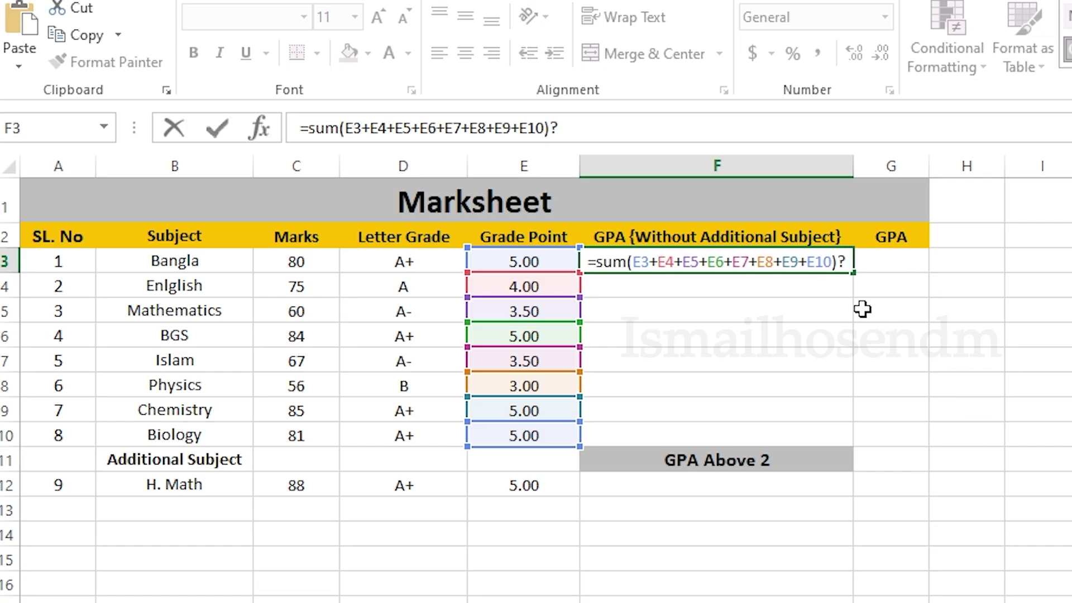
key("BackSpace")
type("/")
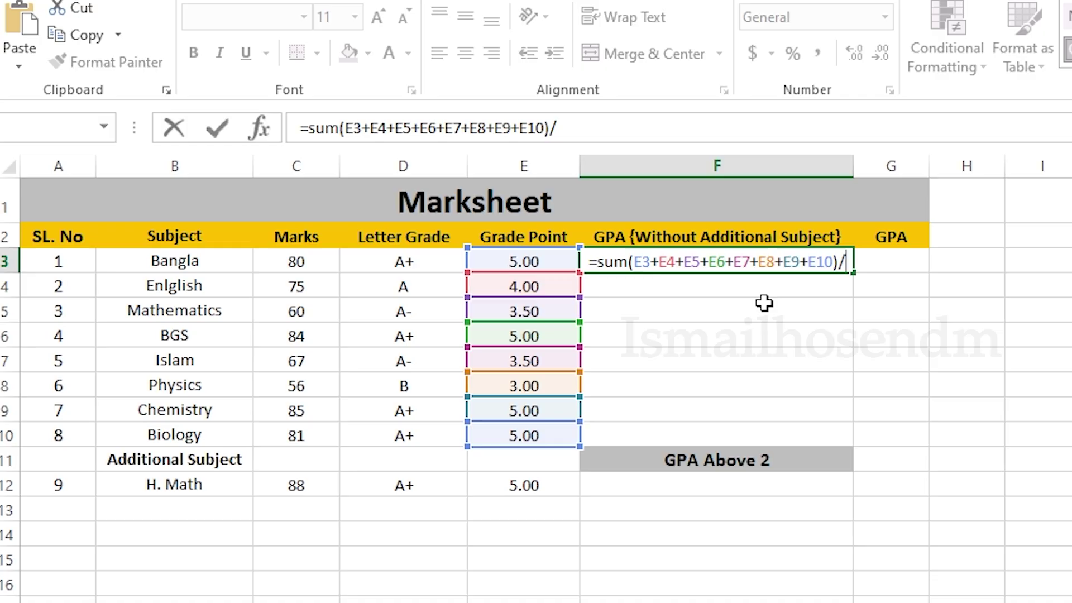
type("8")
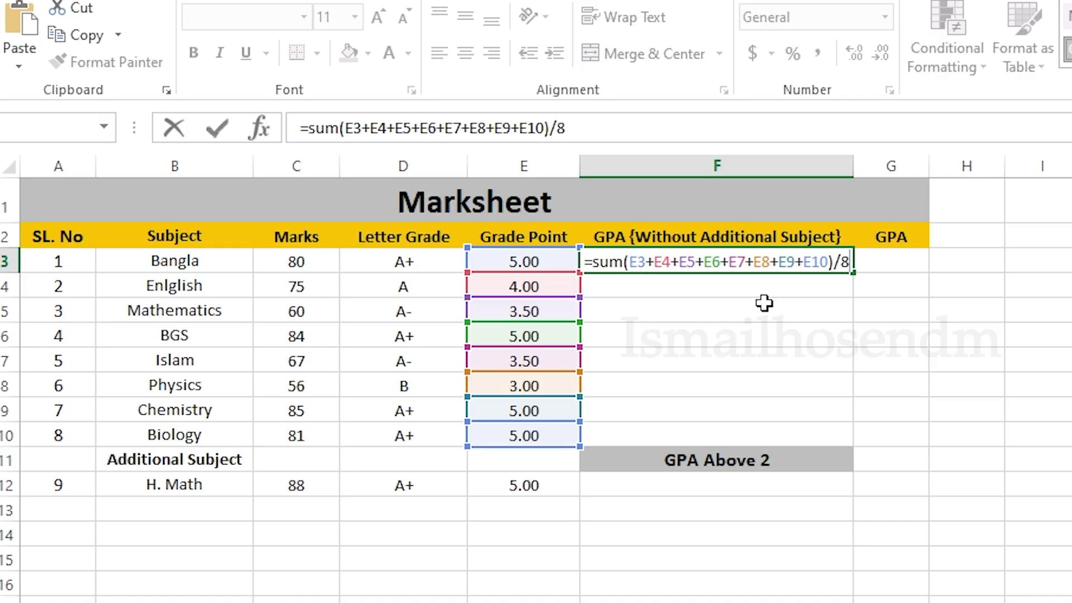
key("Return")
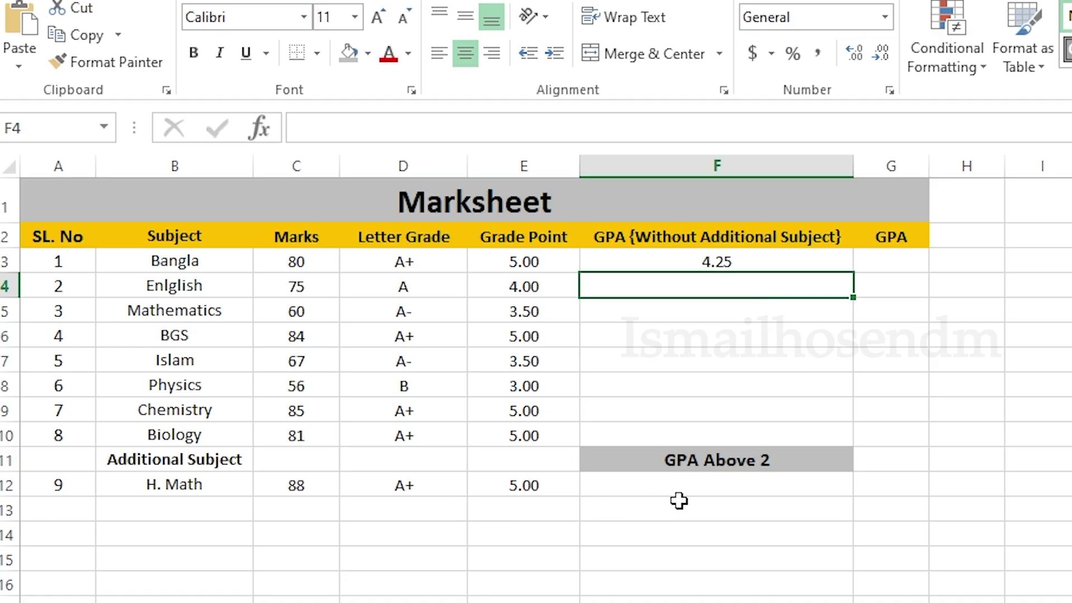
Merge and center F3:F10 and align the GPA value to the vertical middle
left_click(781, 267)
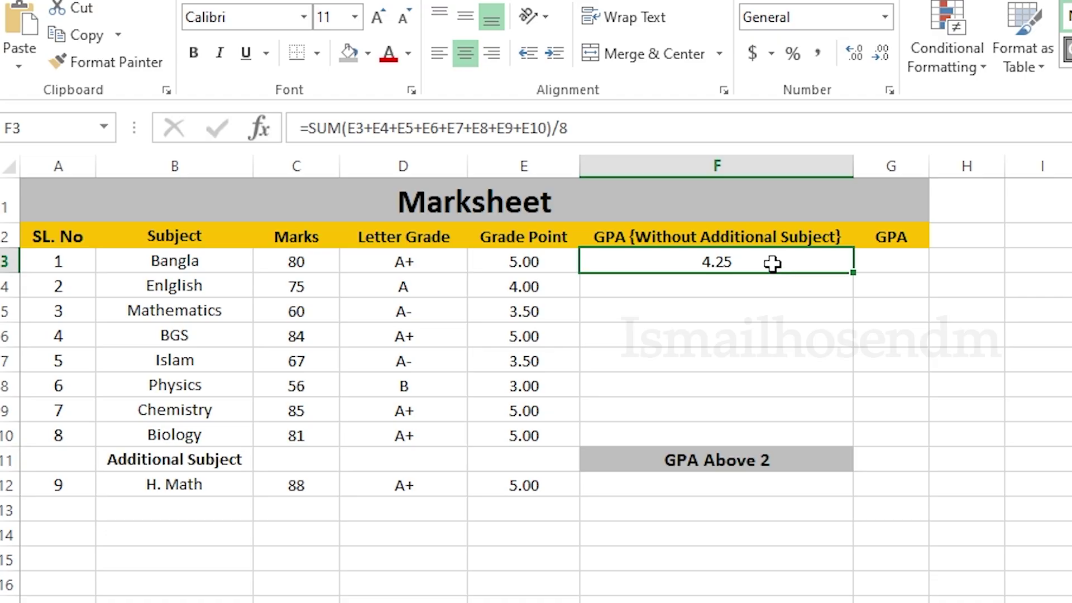
left_click_drag(773, 264, 772, 431)
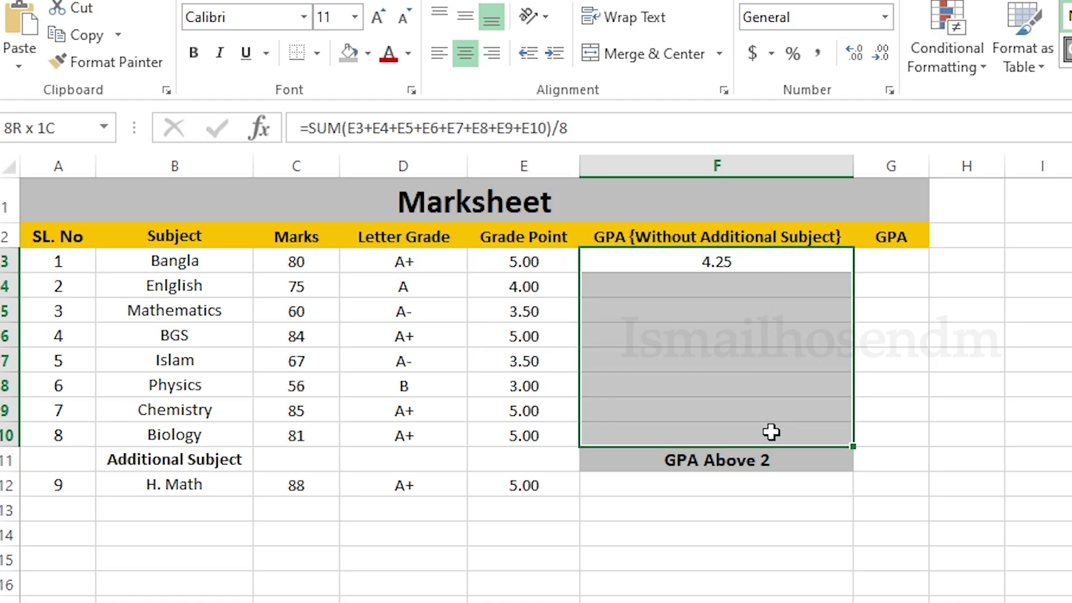
left_click(634, 63)
left_click(469, 16)
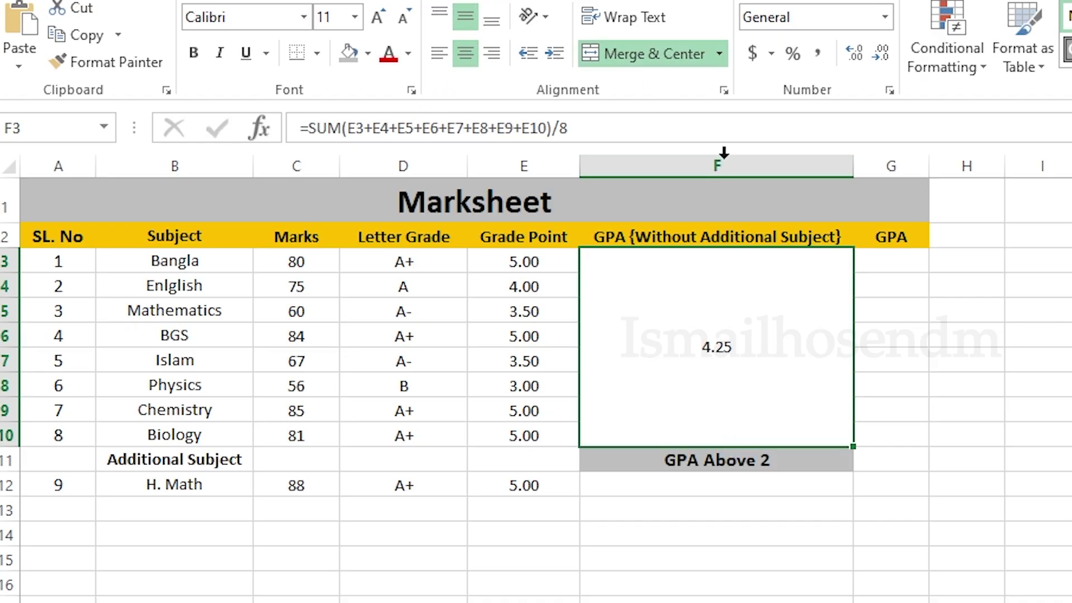
Make the GPA value in the merged F3 cell bold and increase its font size to 16
left_click(193, 53)
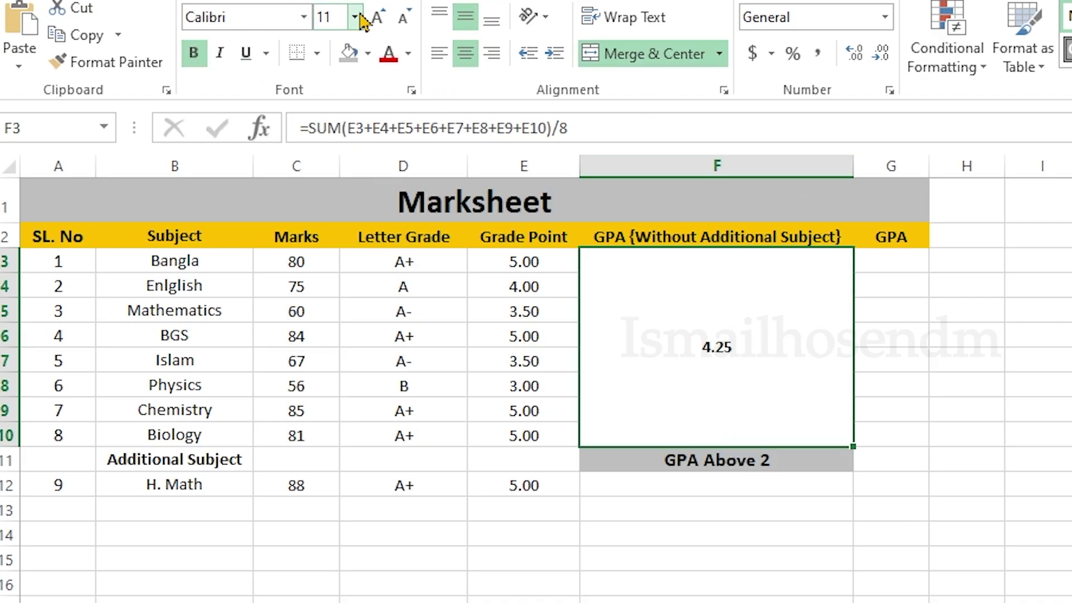
left_click(375, 17)
left_click(375, 17)
left_click(375, 18)
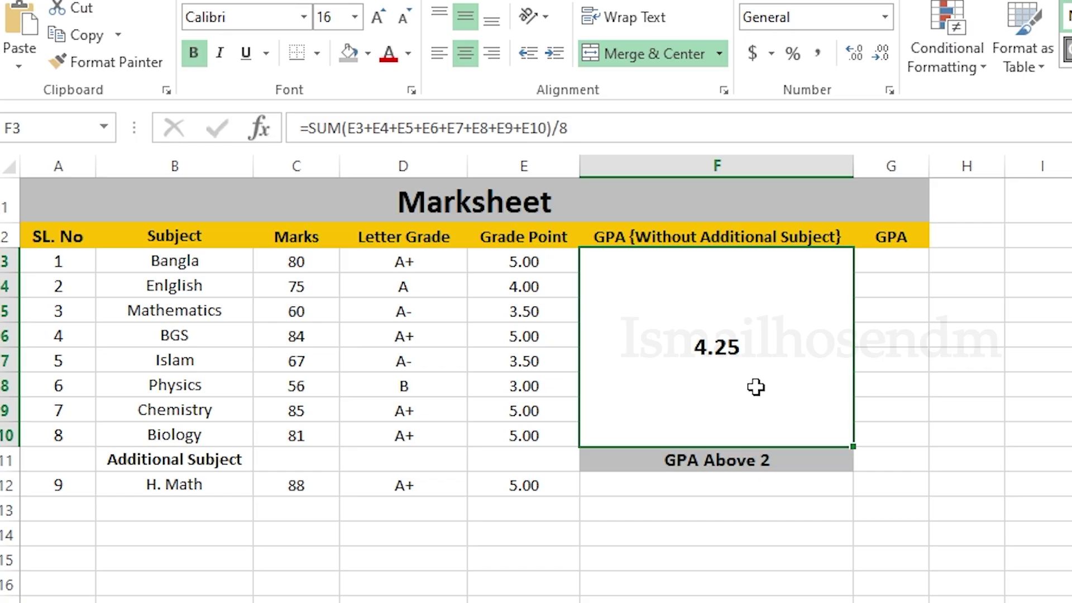
Widen the GPA column G a little
left_click(860, 348)
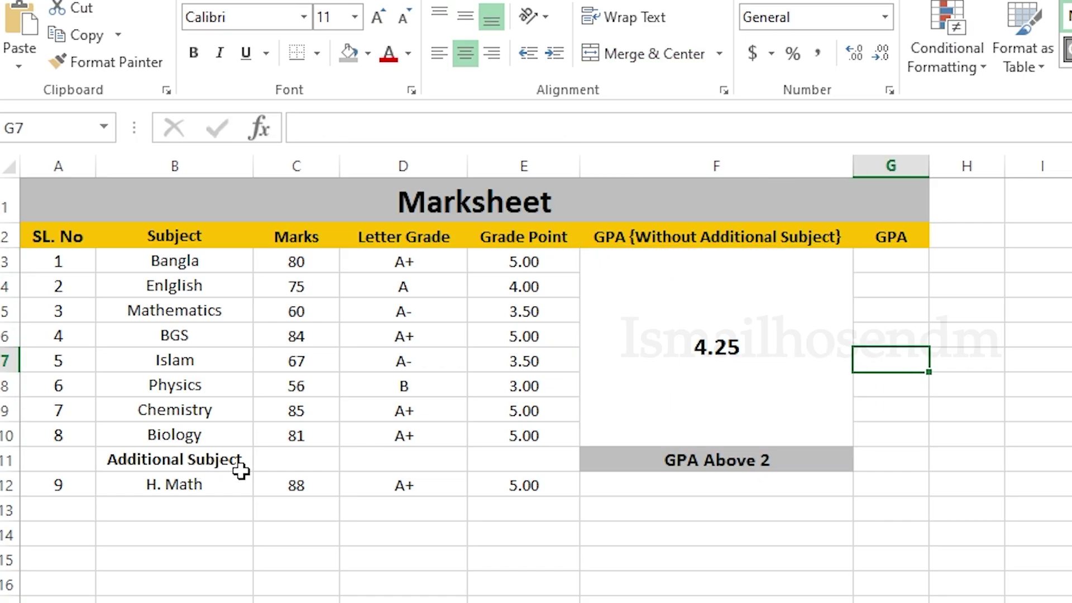
left_click(888, 262)
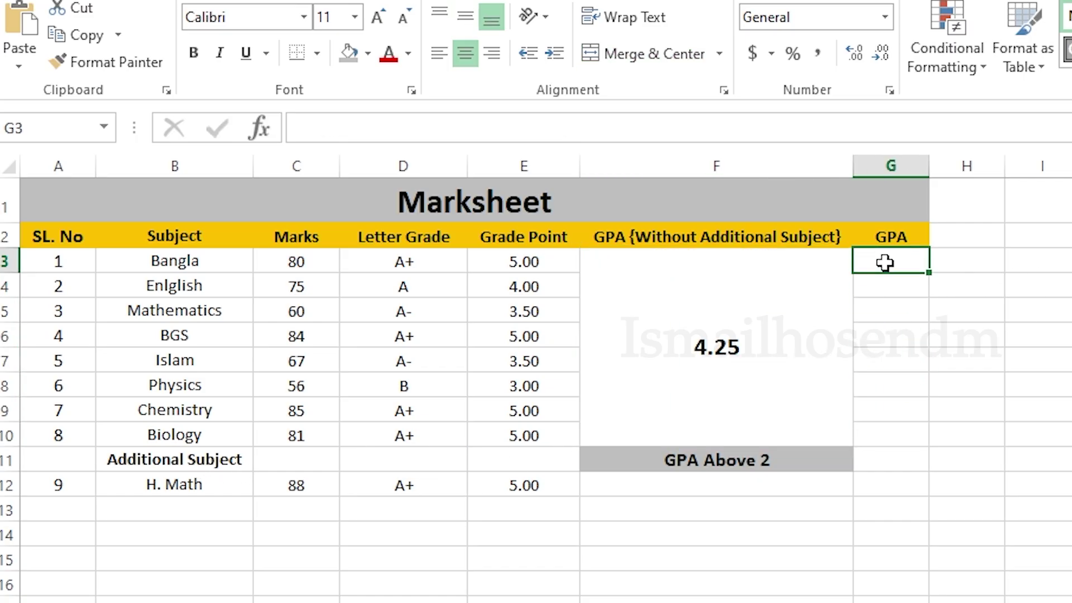
left_click_drag(928, 165, 964, 165)
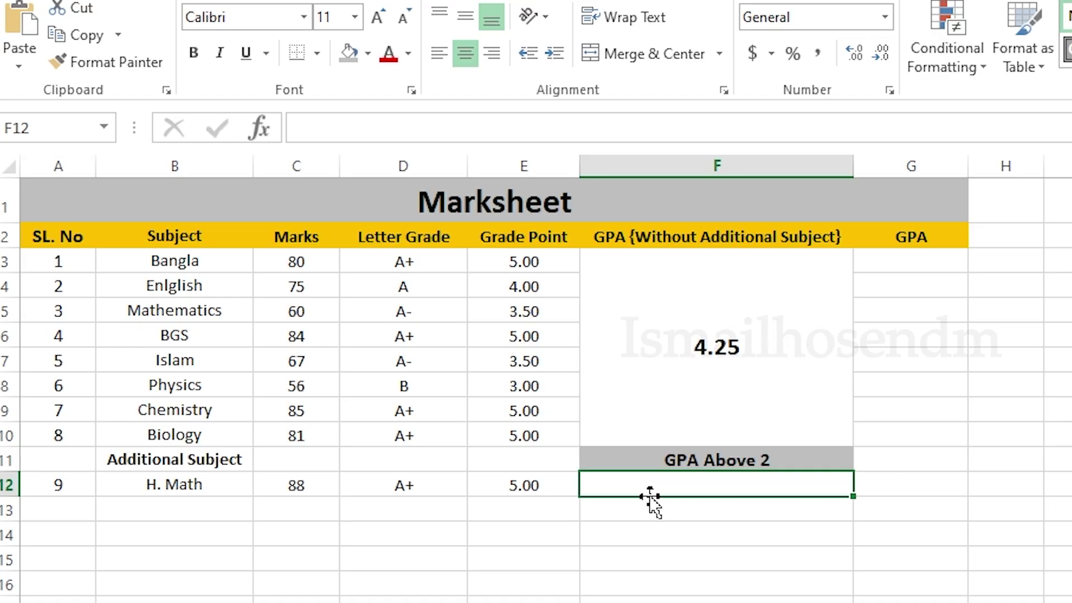
Start an IF formula in F12 under GPA Above 2, testing whether the H. Math grade point in E12 is greater than 2
double_click(706, 483)
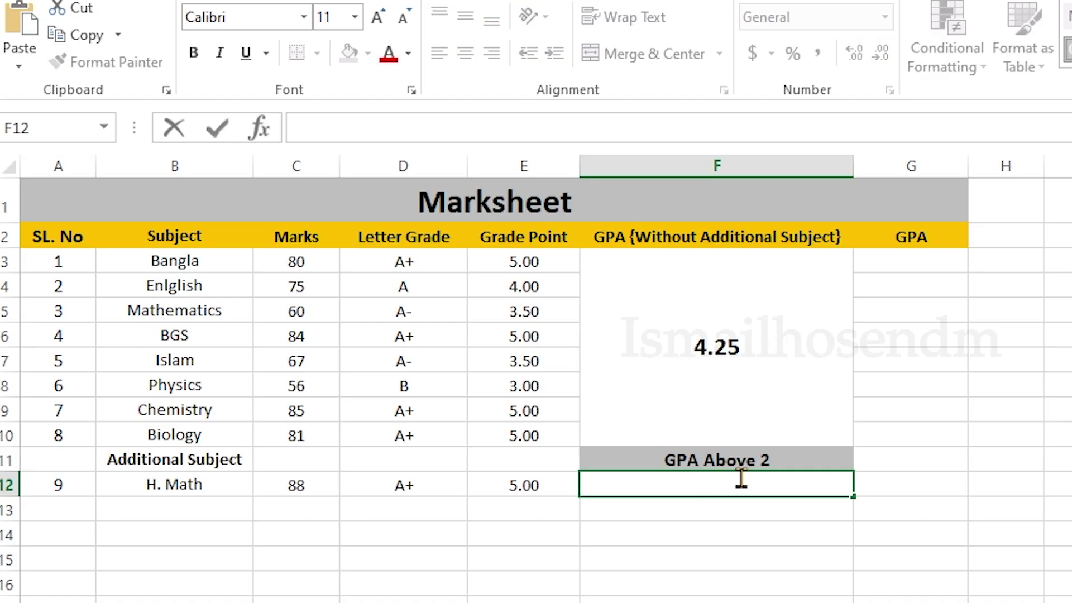
type("=IF")
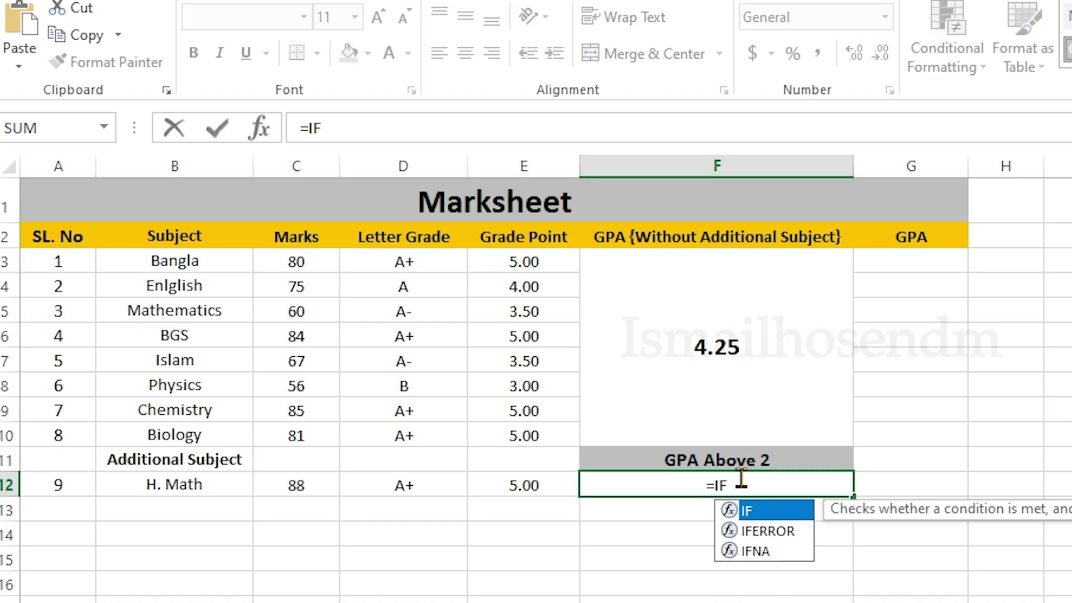
type("(")
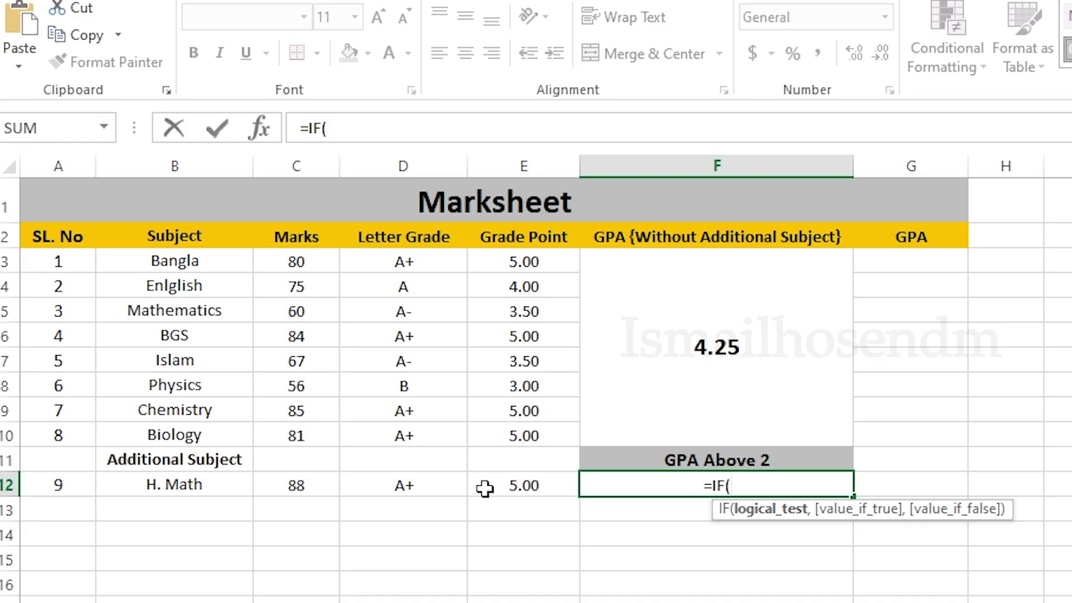
left_click(514, 489)
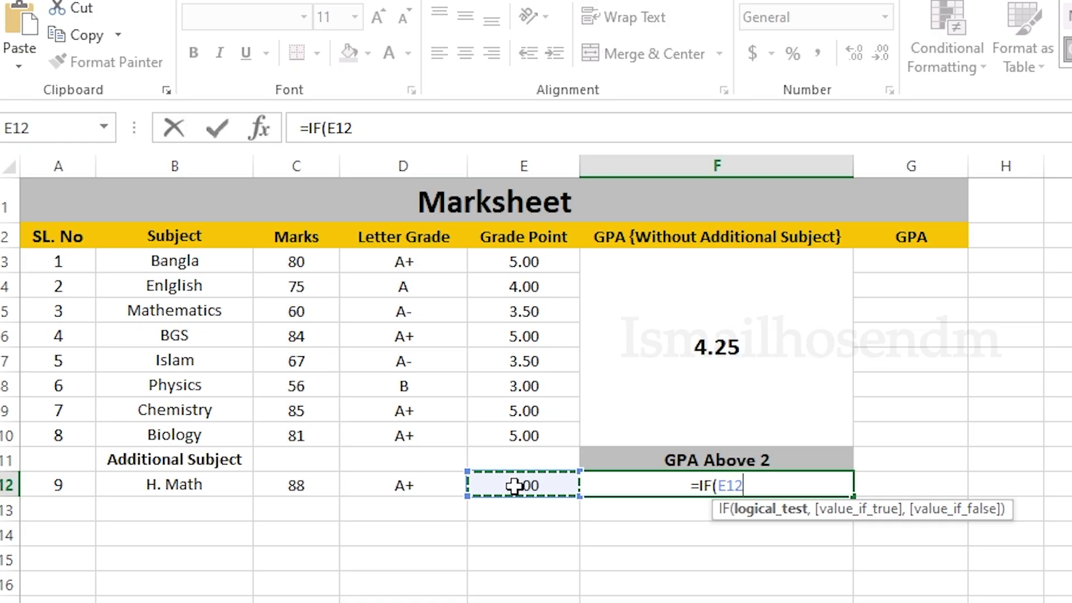
type(">")
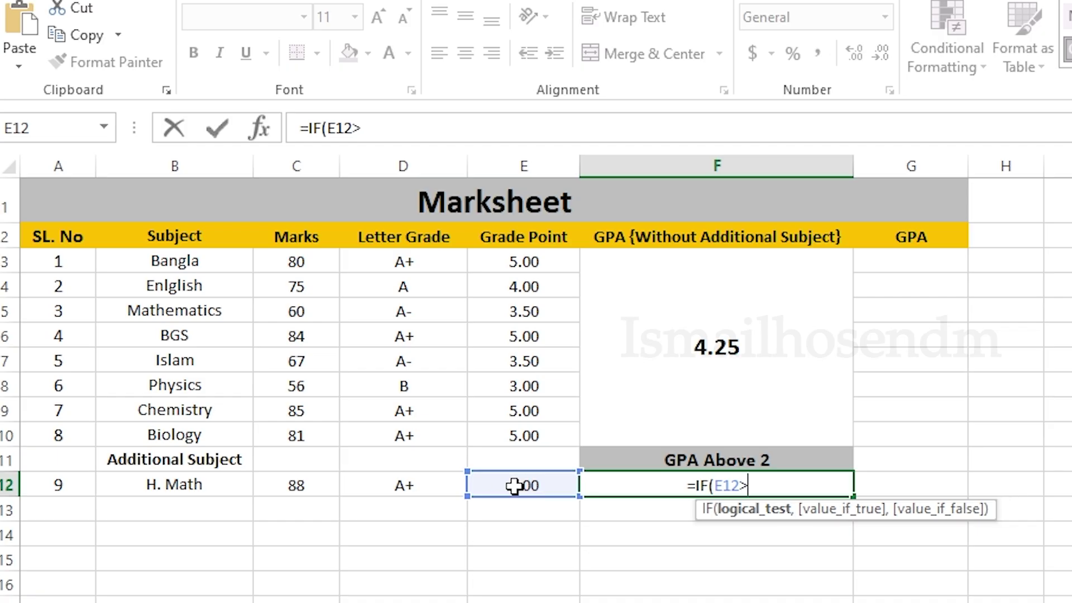
type("2")
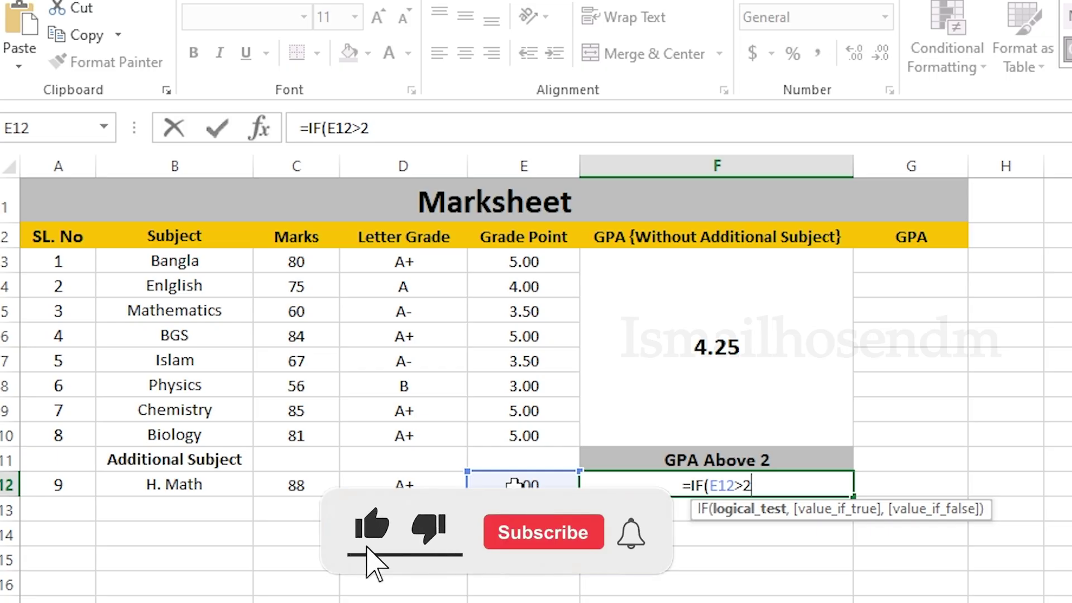
type(",")
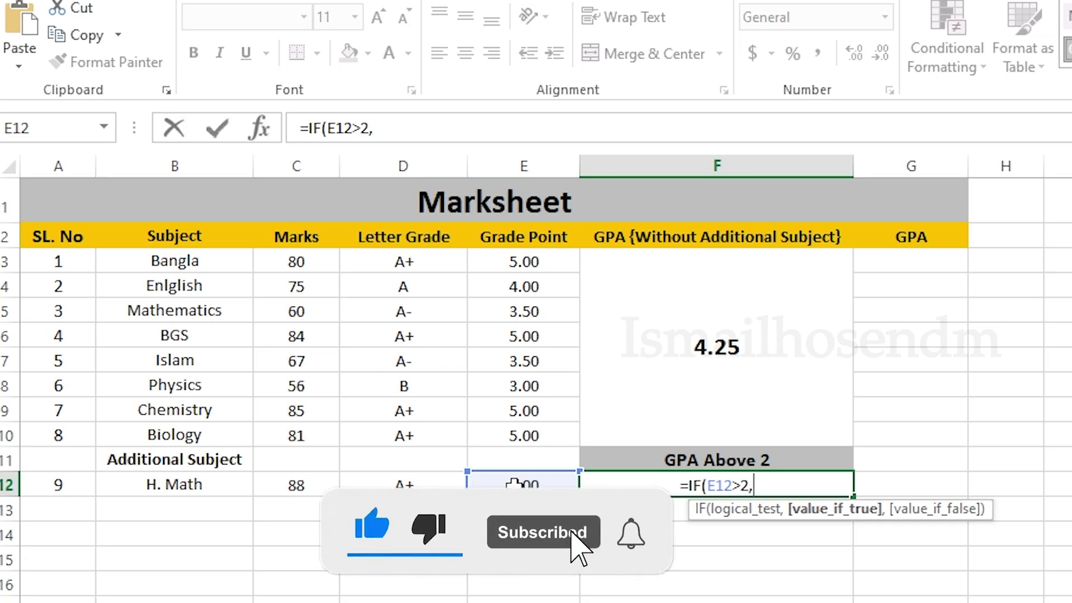
Complete the F12 formula with E12-2.00 as the true result and 0.00 as the false result, and enter it
left_click(513, 484)
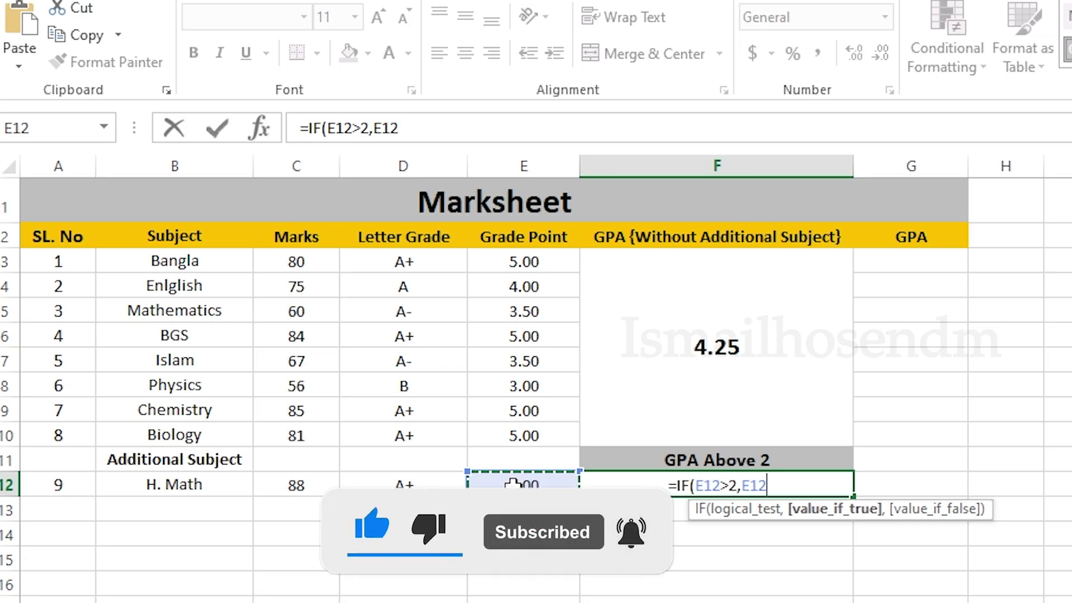
type("-2.00")
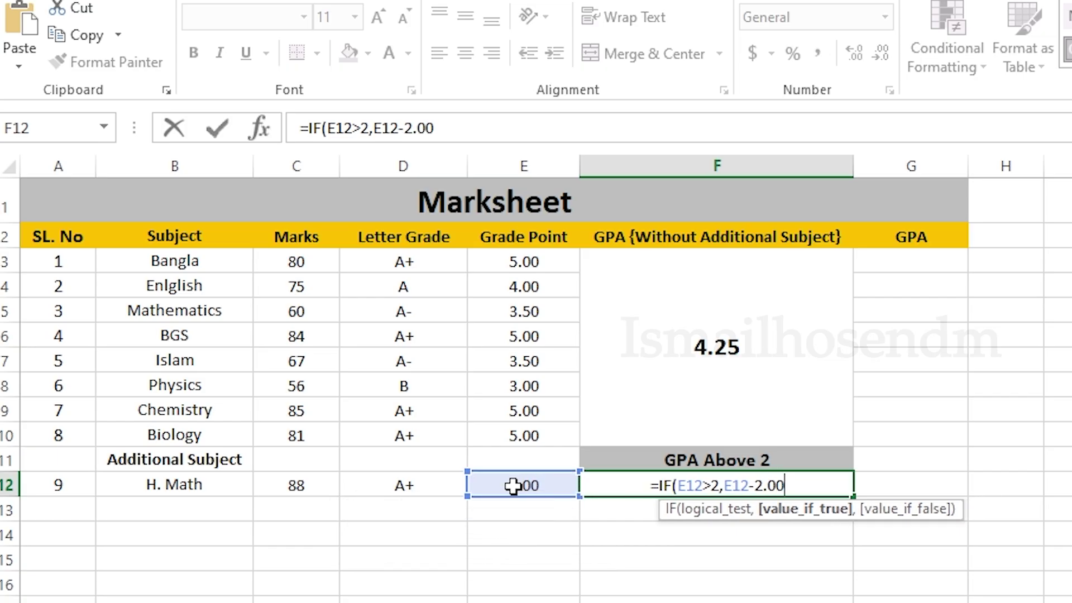
type(",0.00")
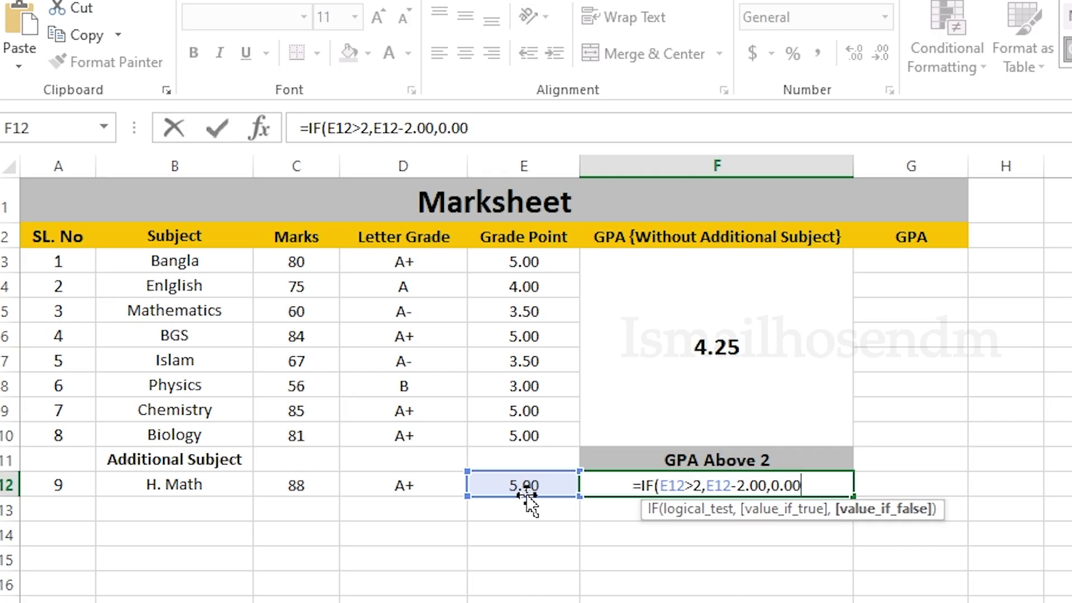
type(")")
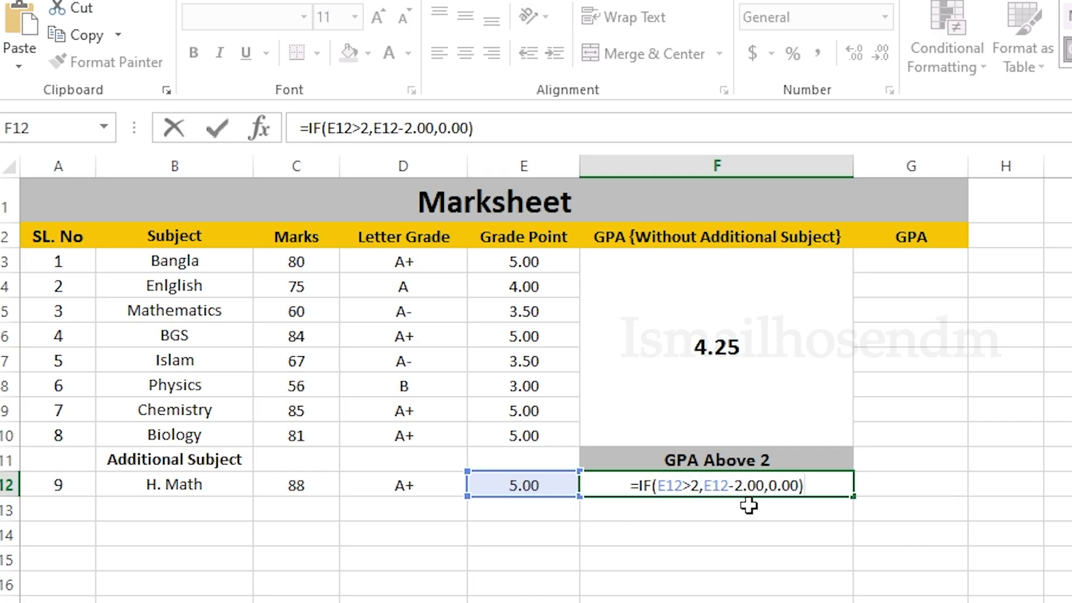
left_click(675, 487)
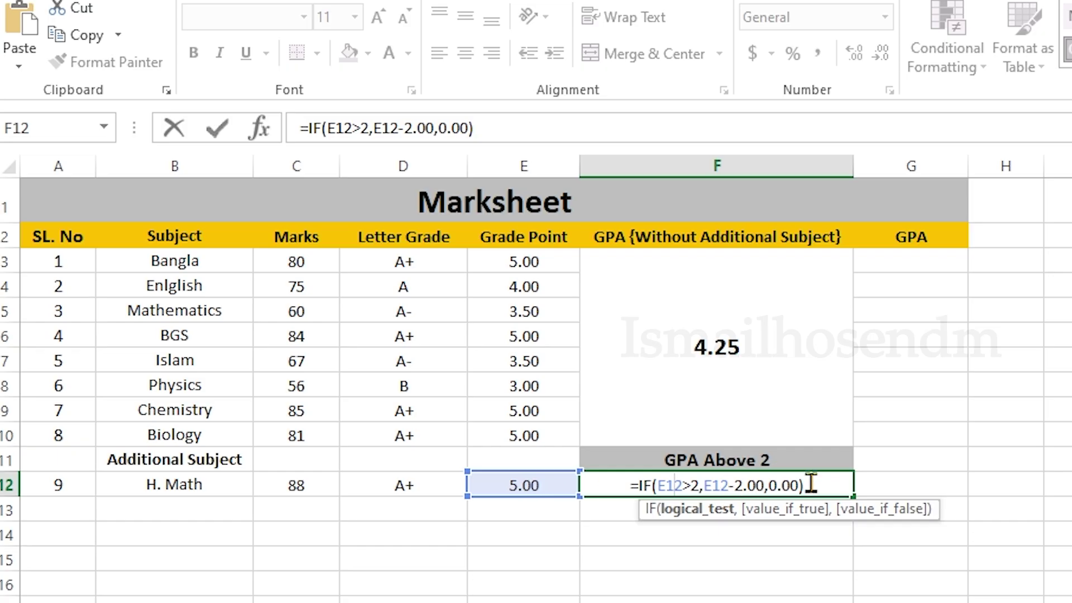
left_click(836, 488)
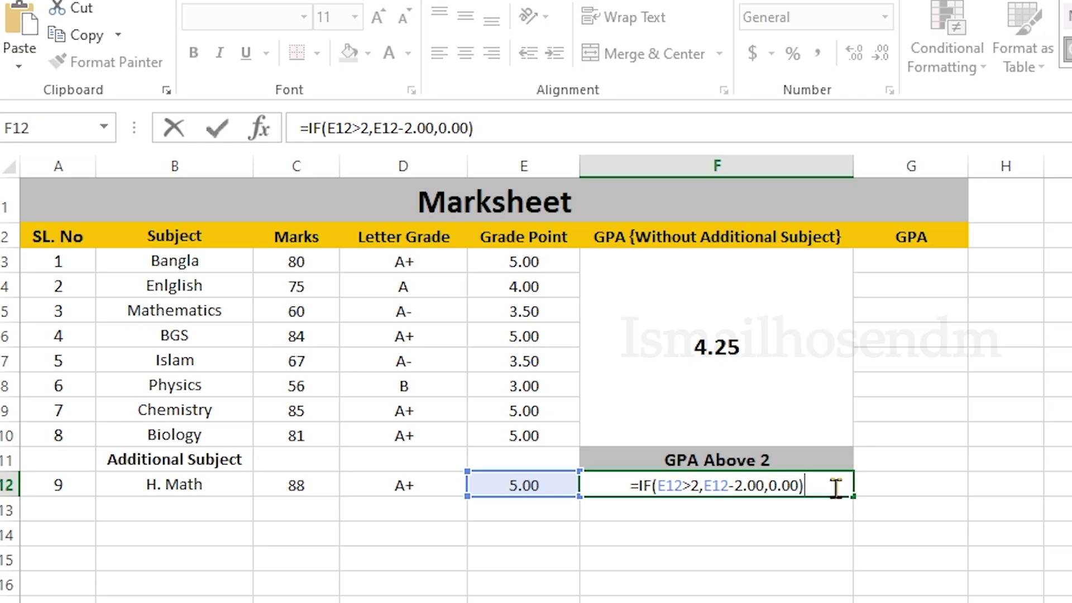
key("Return")
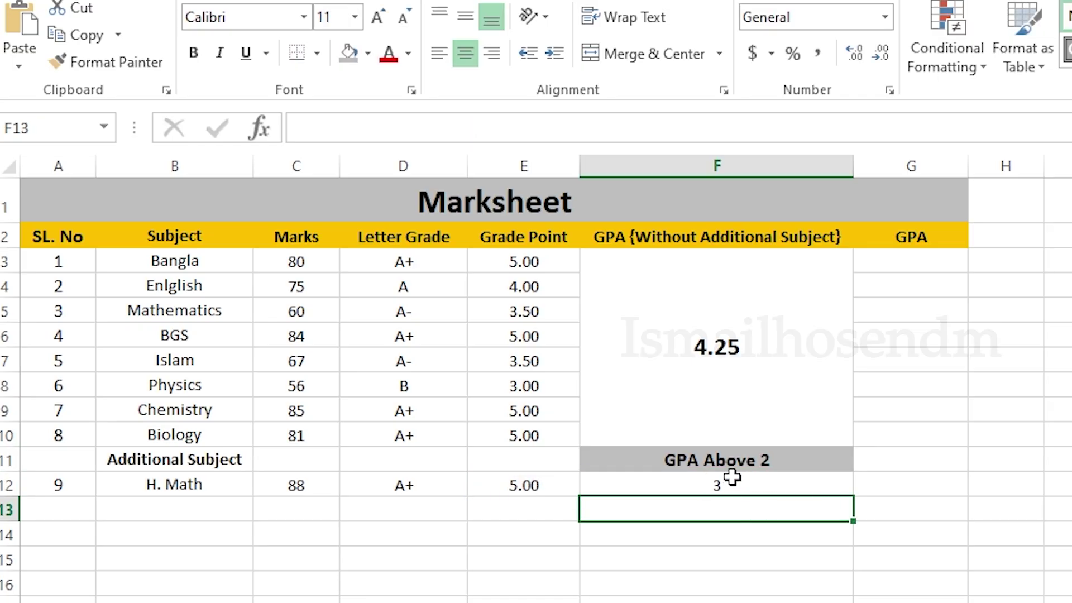
left_click(734, 480)
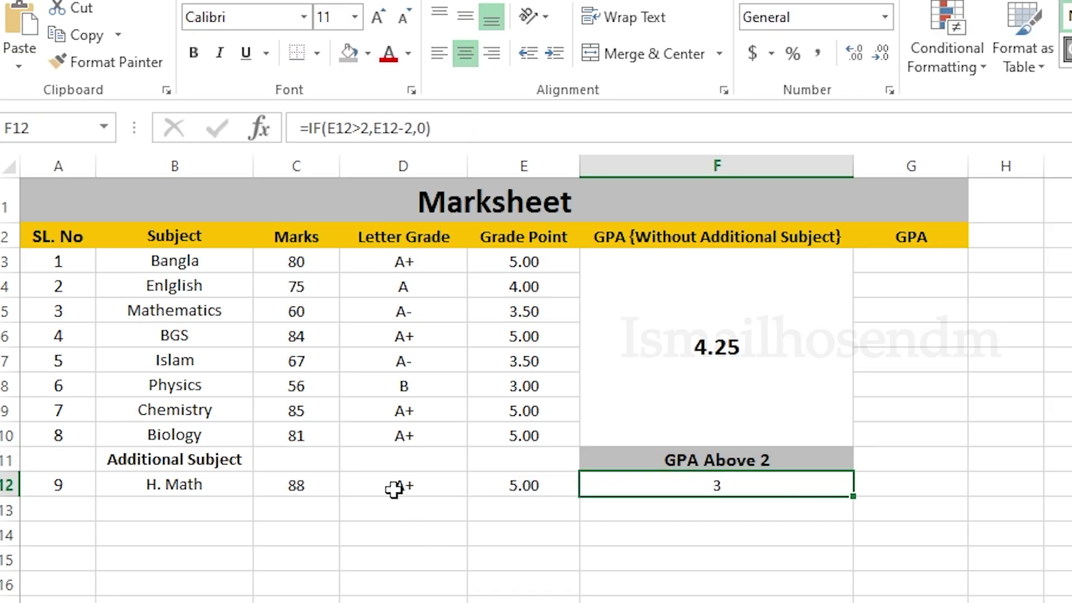
Test the F12 formula by setting the H. Math marks in C12 to 70
left_click(308, 487)
double_click(288, 486)
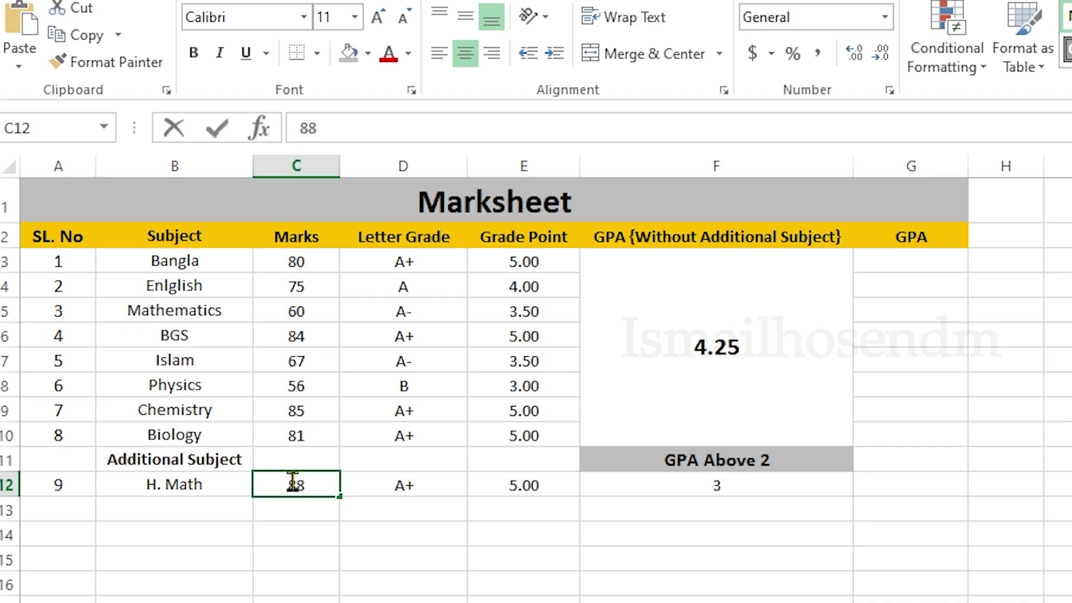
key("Delete")
key("Delete")
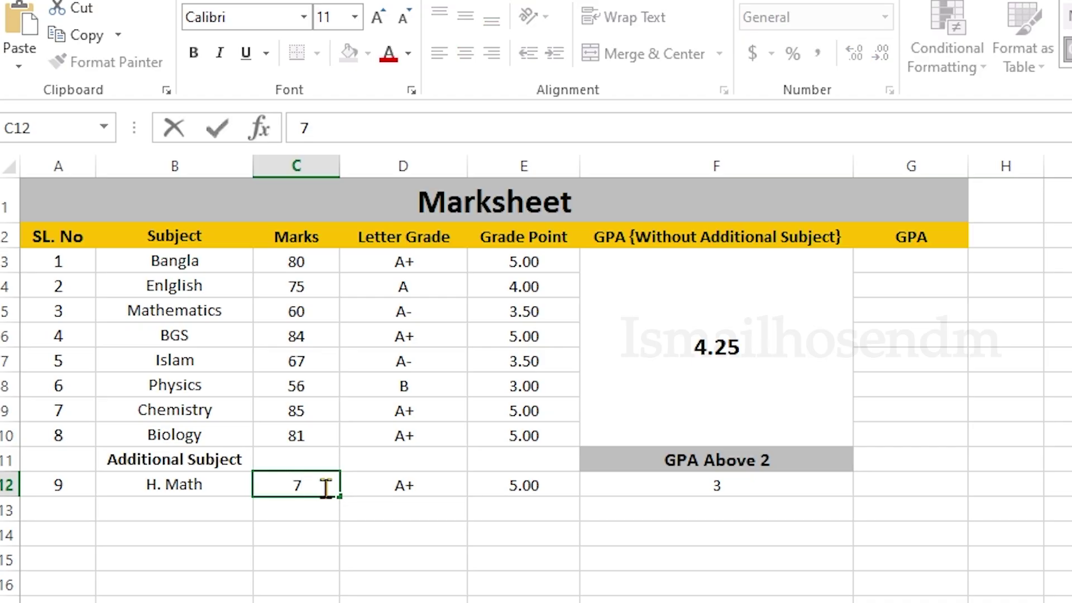
type("70")
left_click(441, 529)
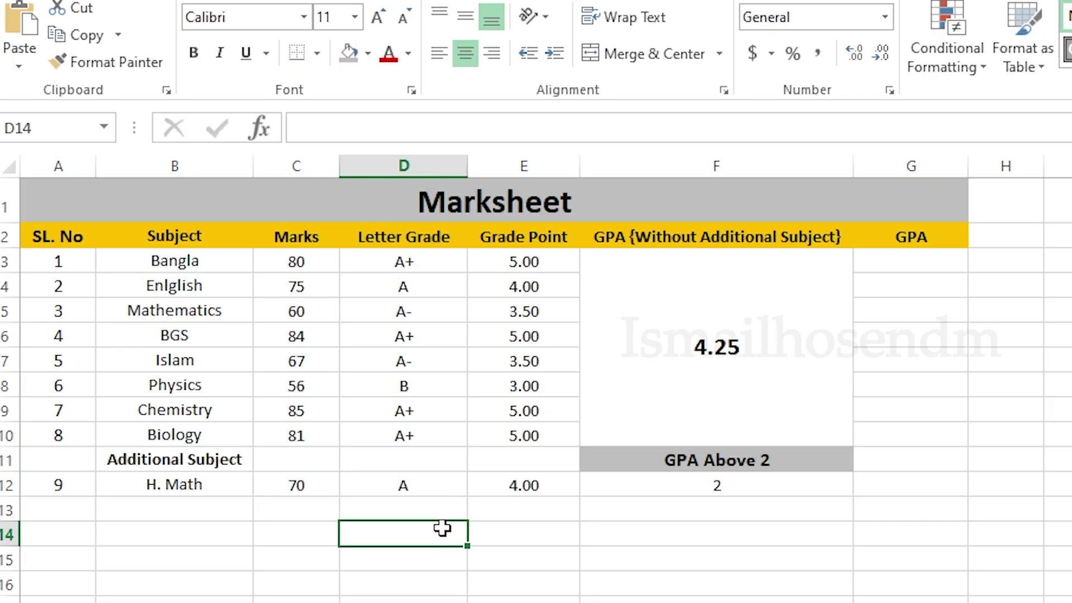
Set the H. Math marks in C12 to 50 as another test of the formula
left_click(311, 485)
double_click(311, 485)
left_click_drag(325, 485, 277, 485)
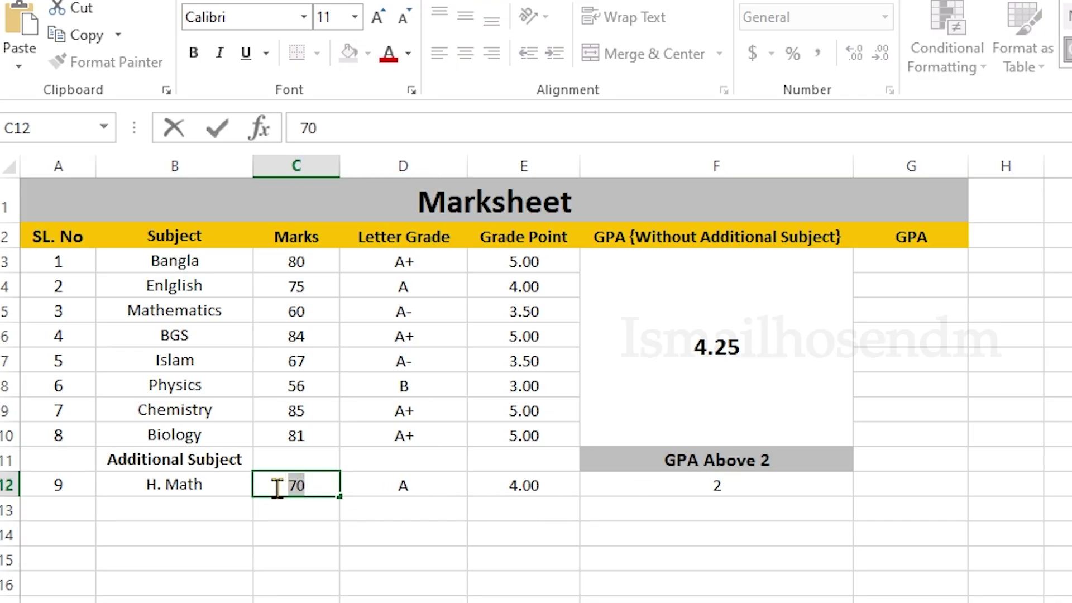
type("50")
left_click(326, 505)
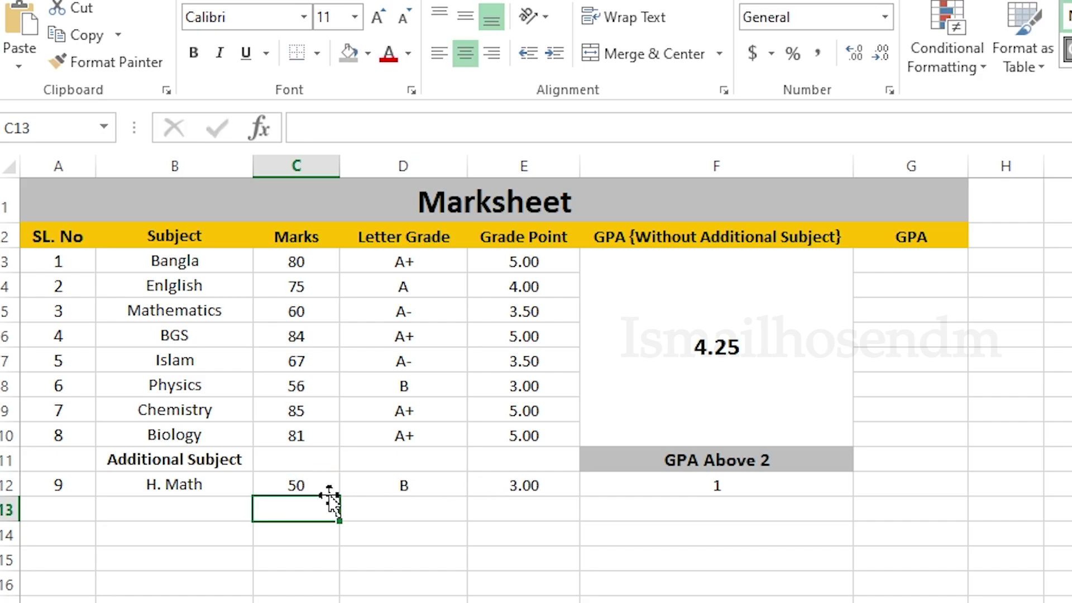
Set the H. Math marks in C12 to 40 to test the formula's false case
left_click(300, 486)
double_click(299, 486)
key("BackSpace")
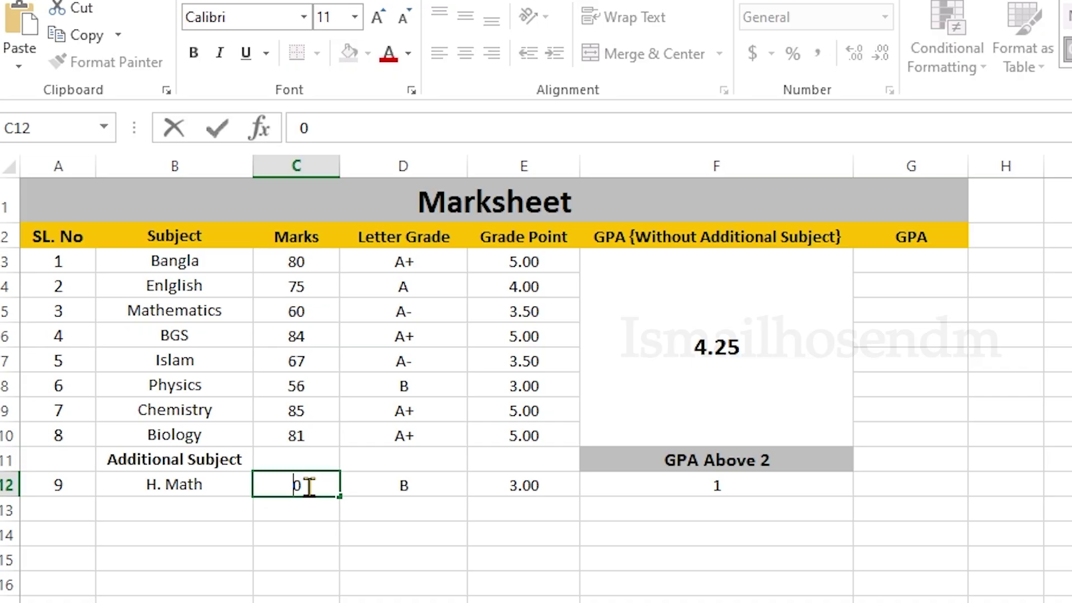
type("4")
left_click(310, 509)
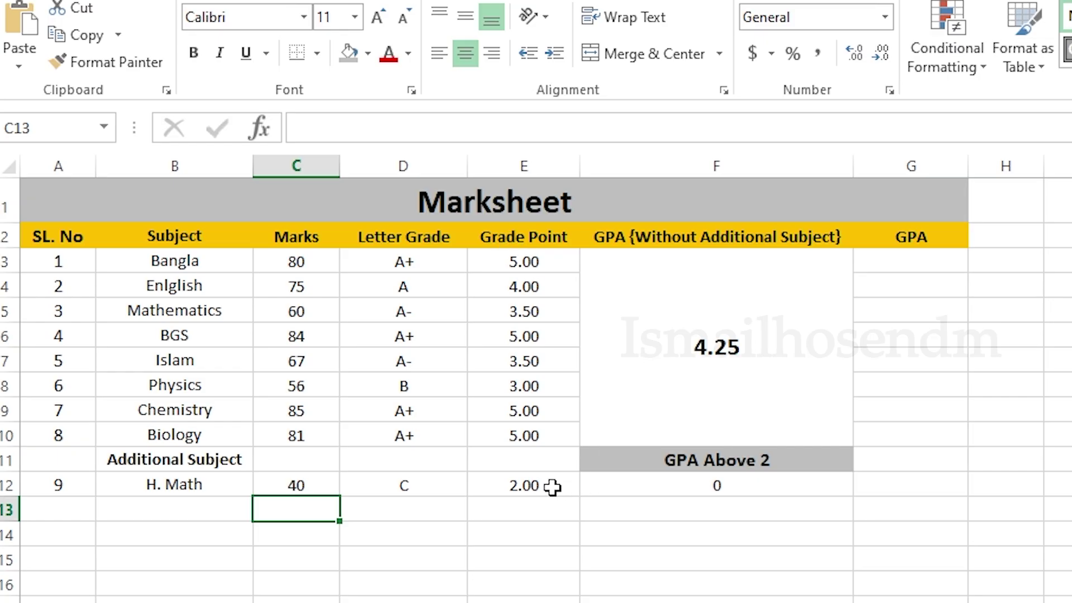
Restore the H. Math marks in C12 to 88
left_click(310, 480)
type("88")
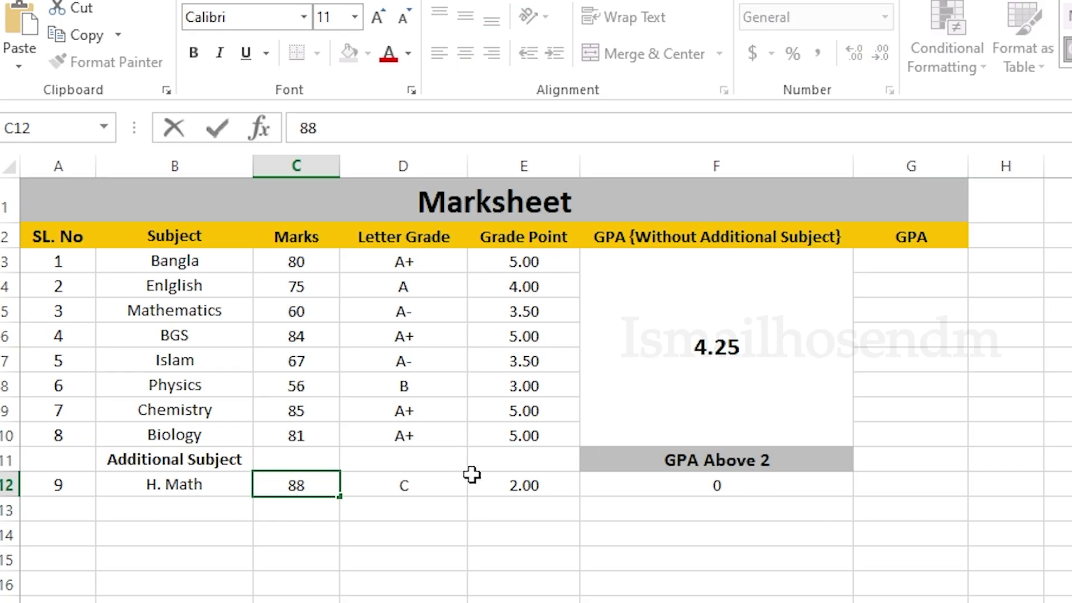
left_click(393, 523)
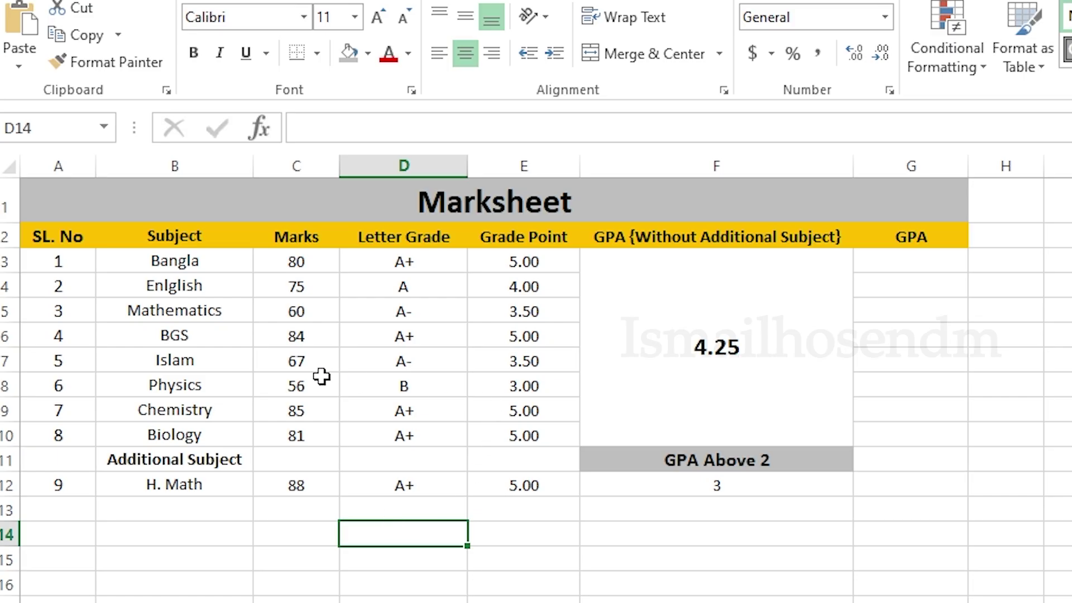
Try 88 as the Islam marks in C7 and undo the change after checking the GPA in F3
left_click(295, 360)
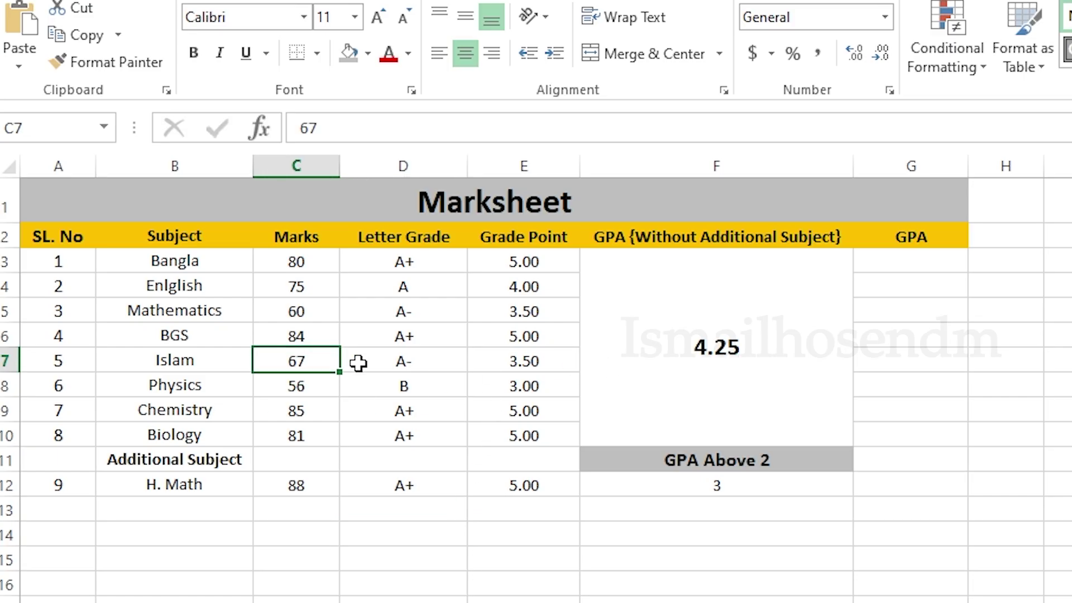
type("88")
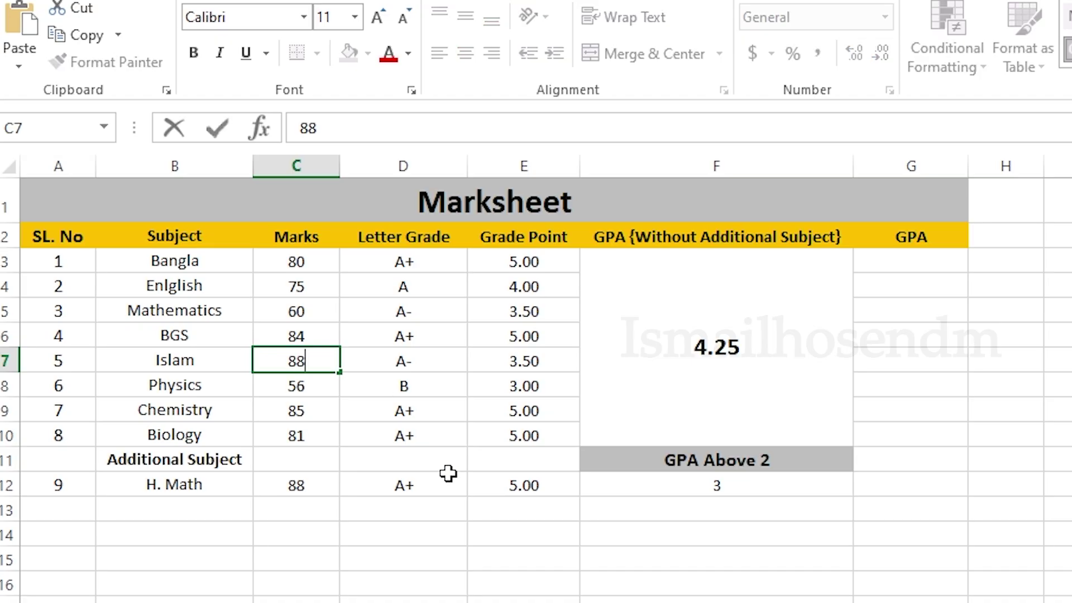
left_click(702, 346)
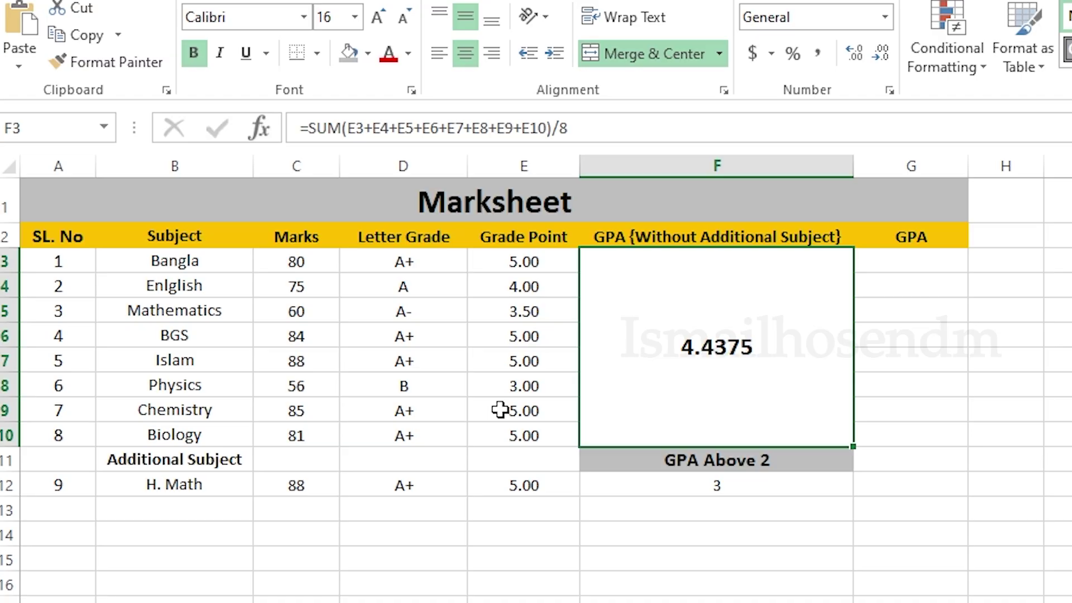
key("ctrl+z")
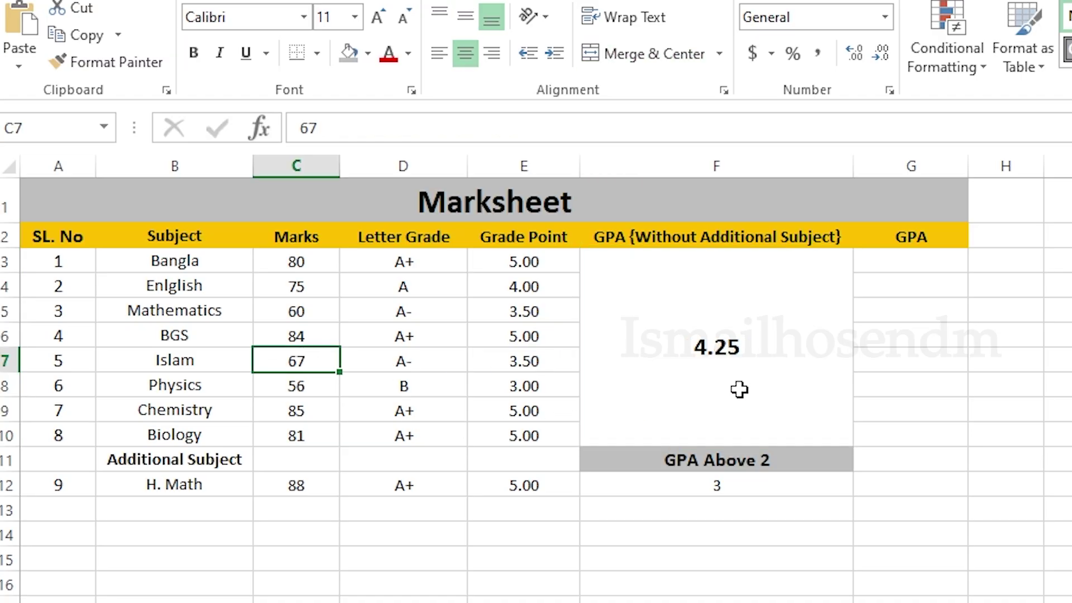
Set the Islam marks in C7 to 88
double_click(304, 362)
left_click_drag(304, 362, 258, 365)
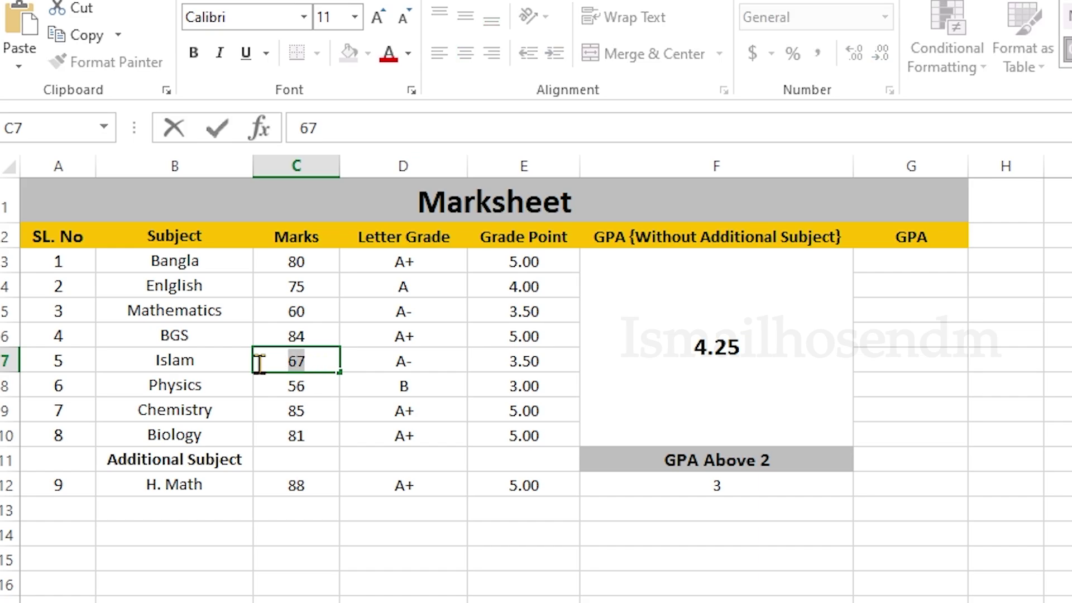
type("88")
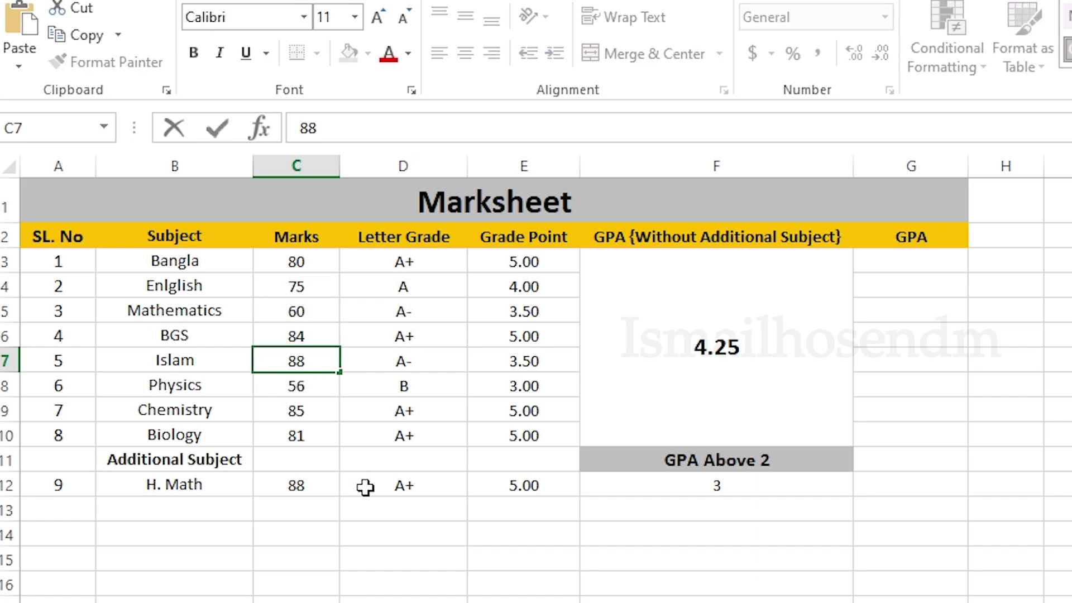
left_click(371, 526)
Reduce the GPA value in the merged F3 cell to one decimal place
left_click(716, 350)
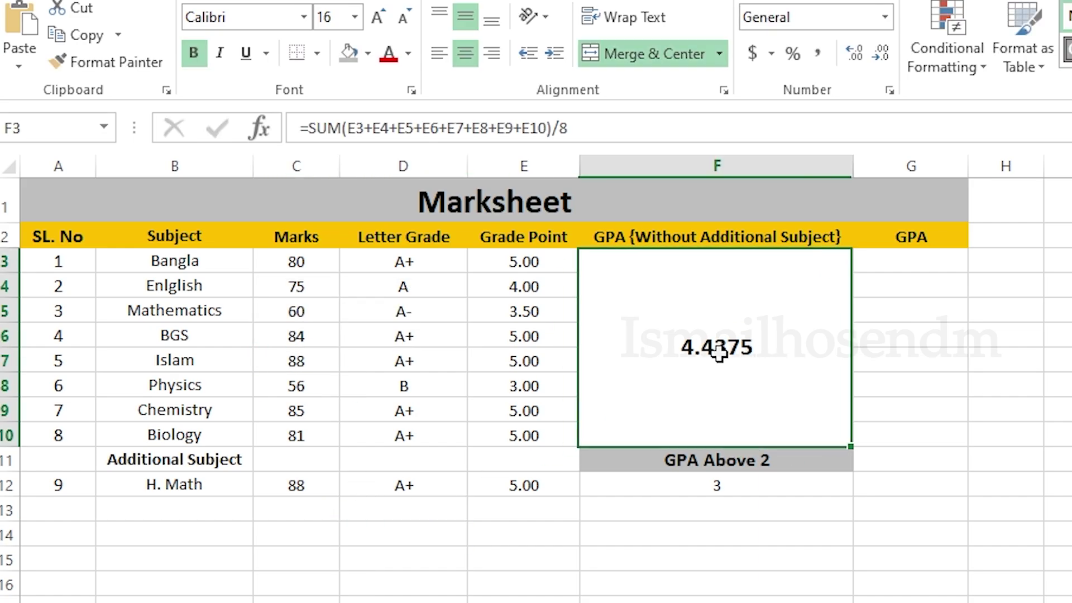
left_click(884, 58)
left_click(884, 59)
left_click(884, 59)
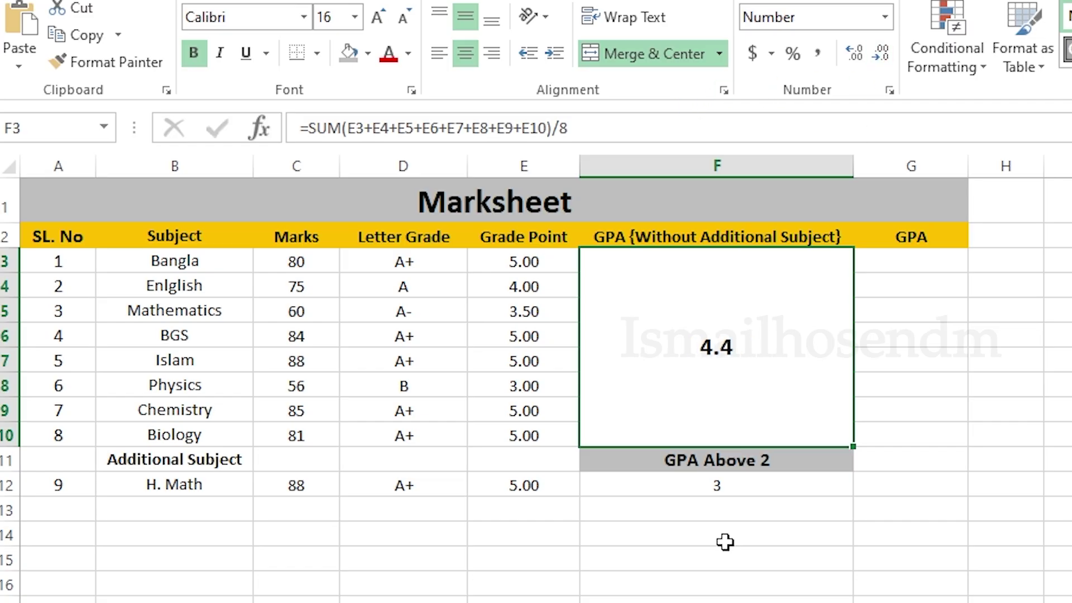
Start a SUM formula in G3 that adds the eight main subjects' grade points, E3 to E10, as individual cell references
left_click(795, 494)
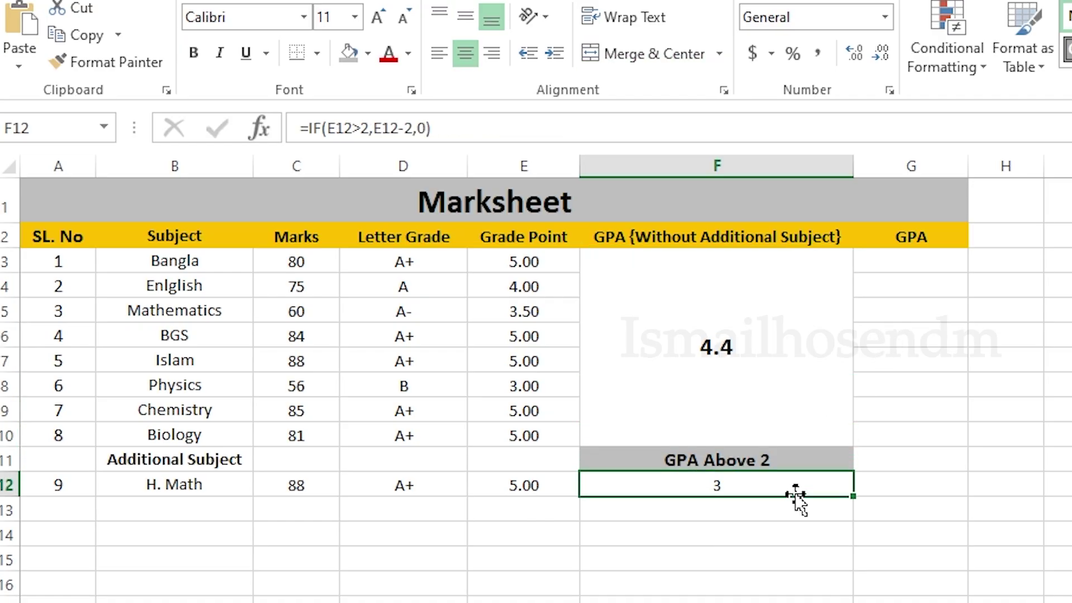
left_click(940, 260)
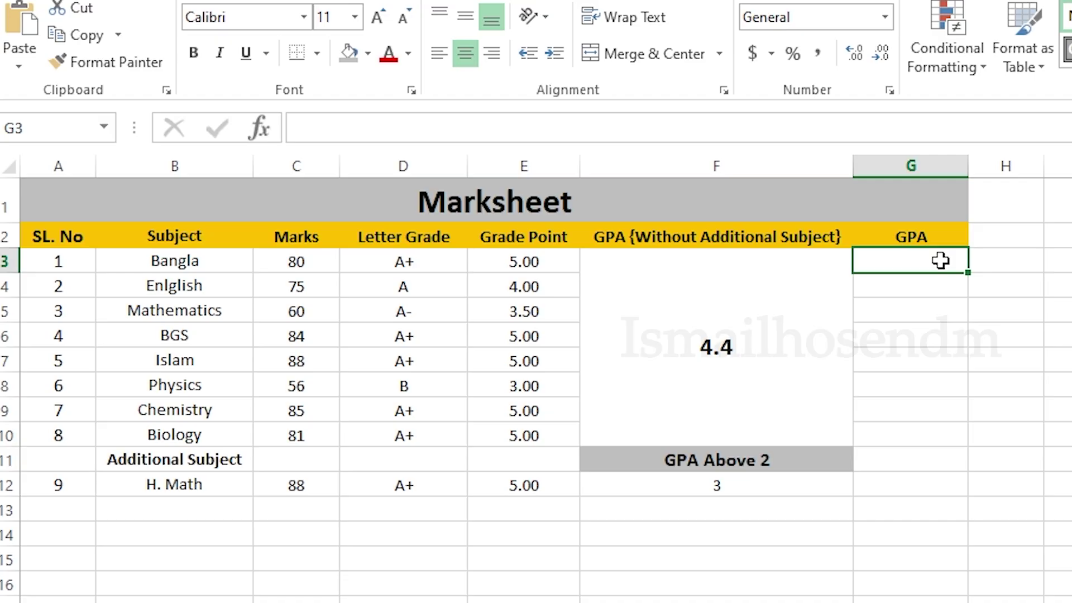
type("=S")
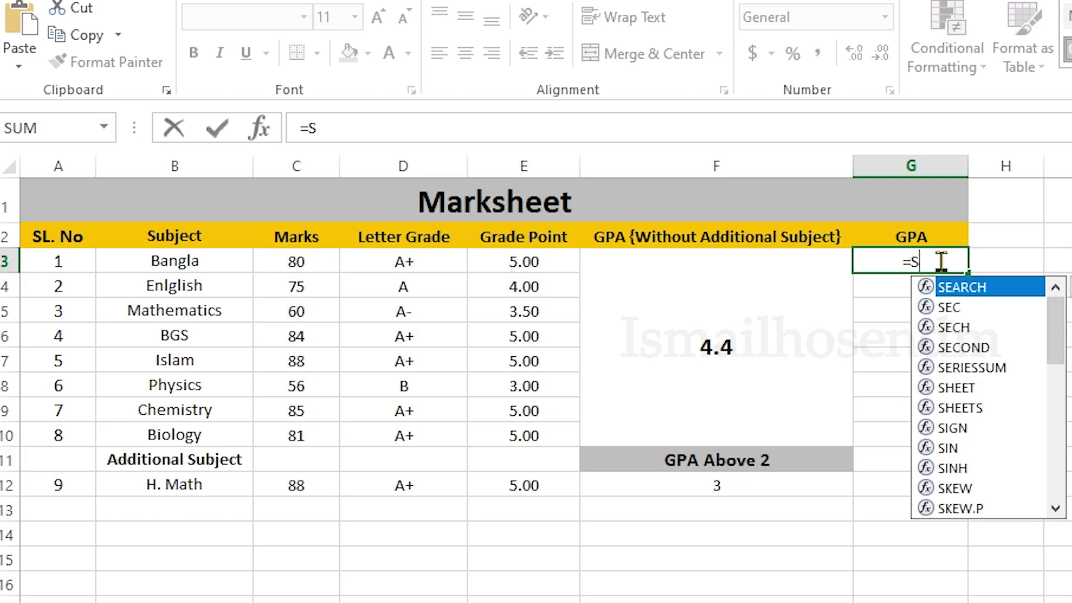
type("UM")
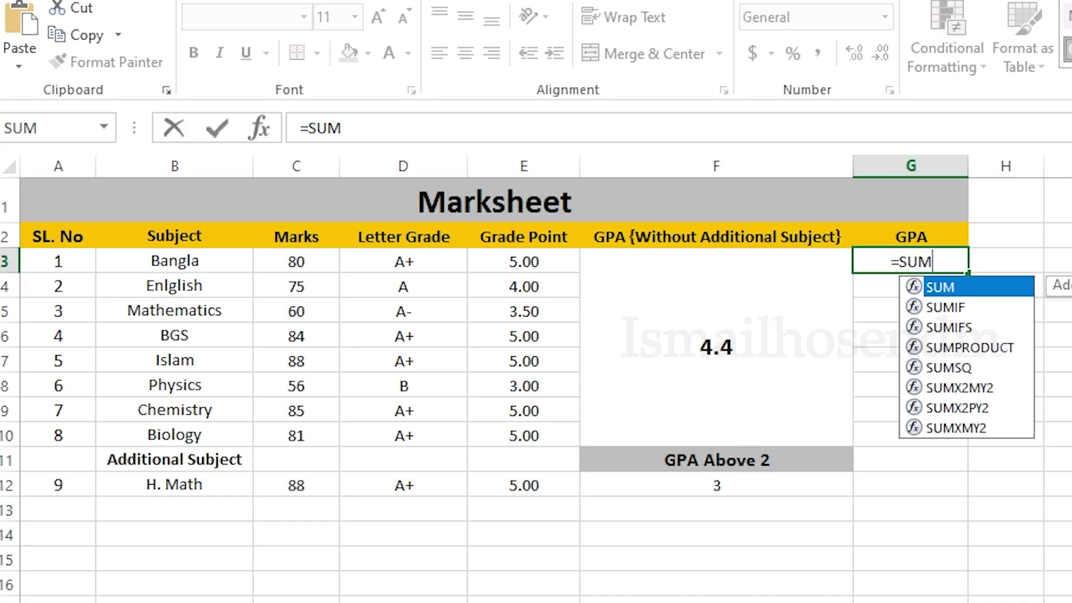
type("(")
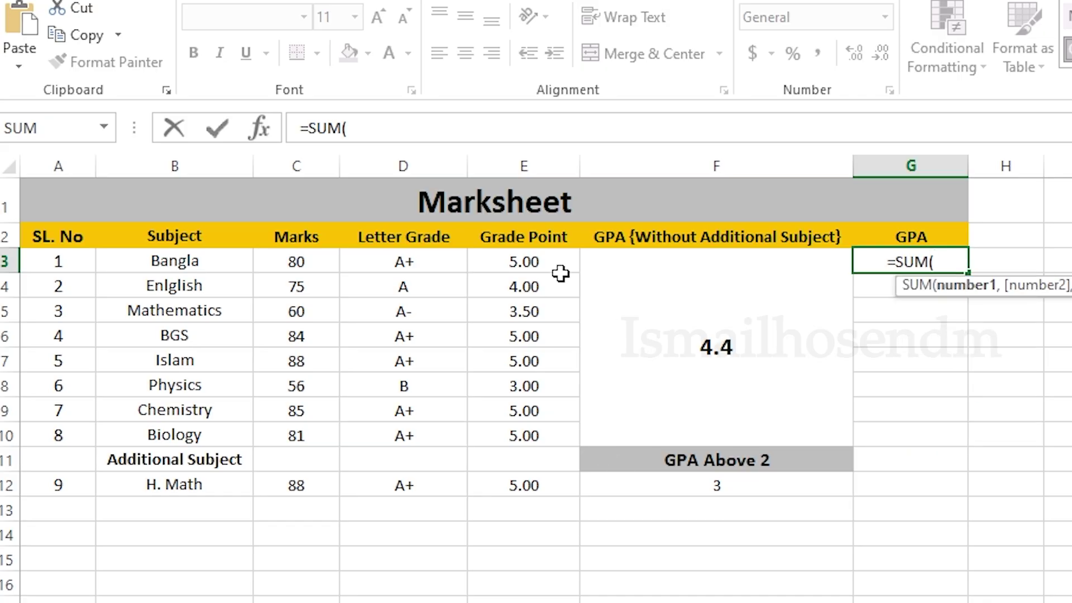
left_click(538, 262)
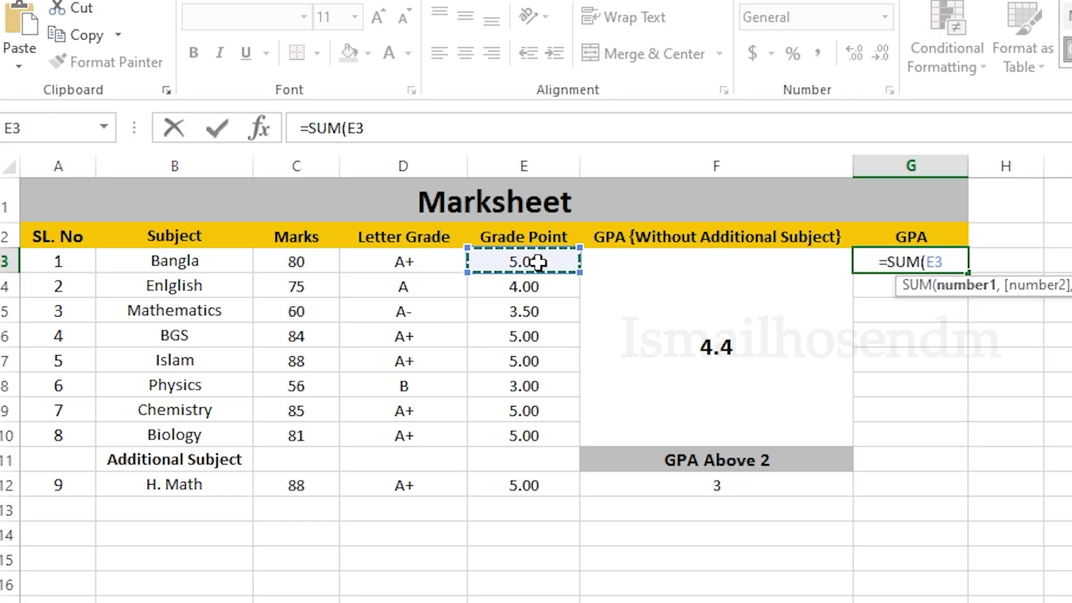
type("+")
left_click(545, 287)
type("+")
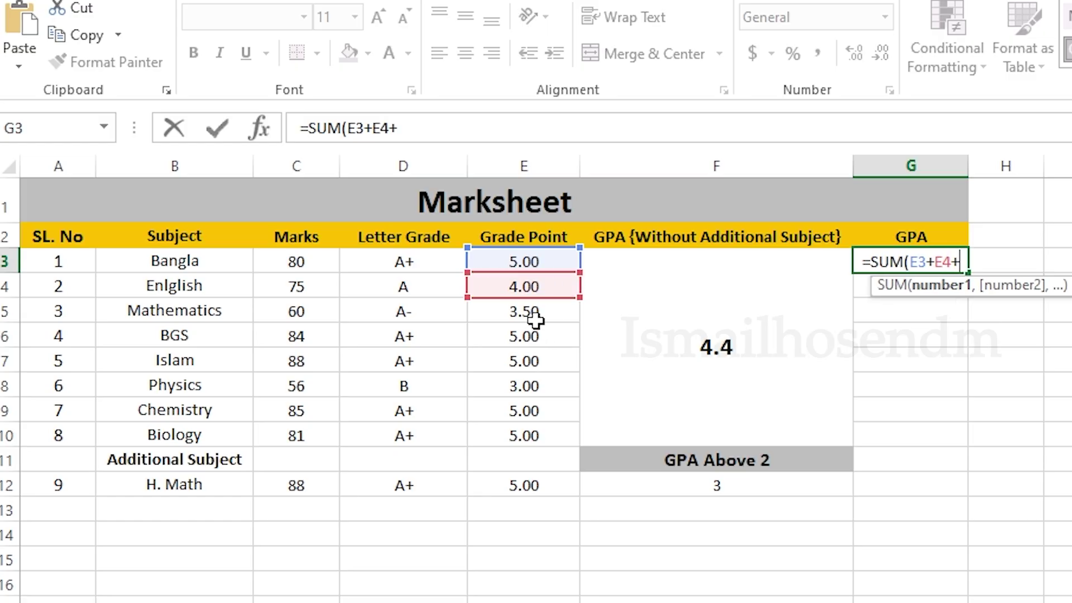
left_click(542, 311)
type("+")
left_click(542, 338)
type("+")
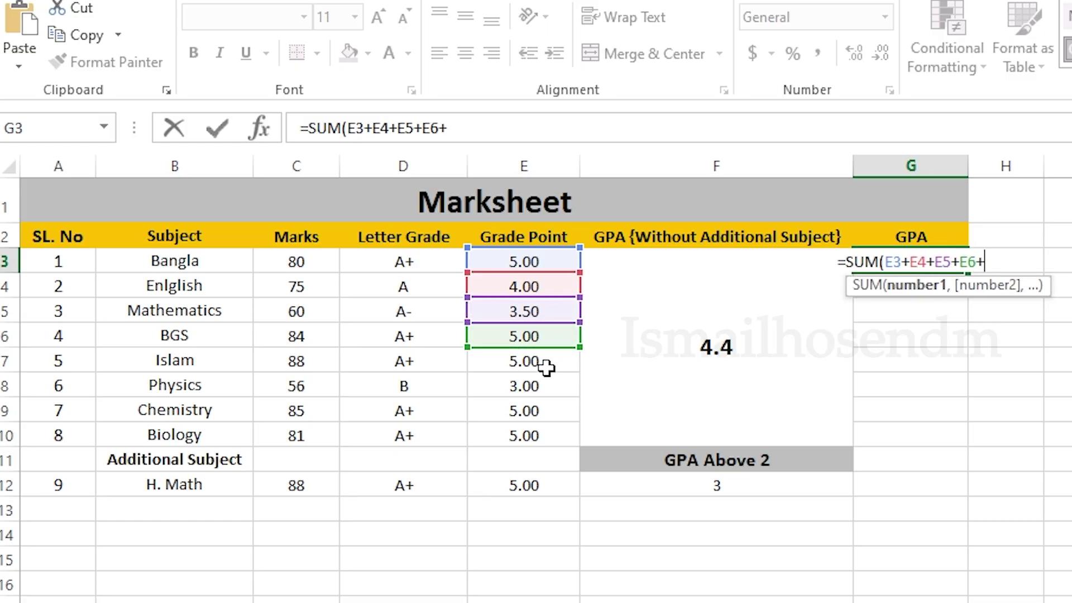
left_click(541, 362)
type("+")
left_click(538, 387)
type("+")
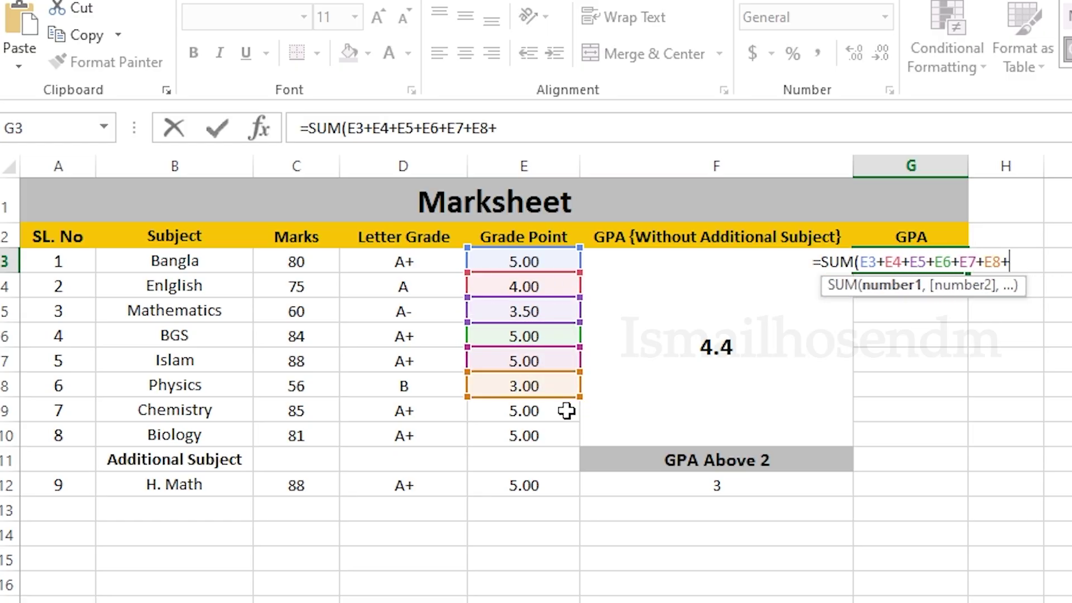
left_click(563, 411)
type("+")
left_click(557, 440)
type("+")
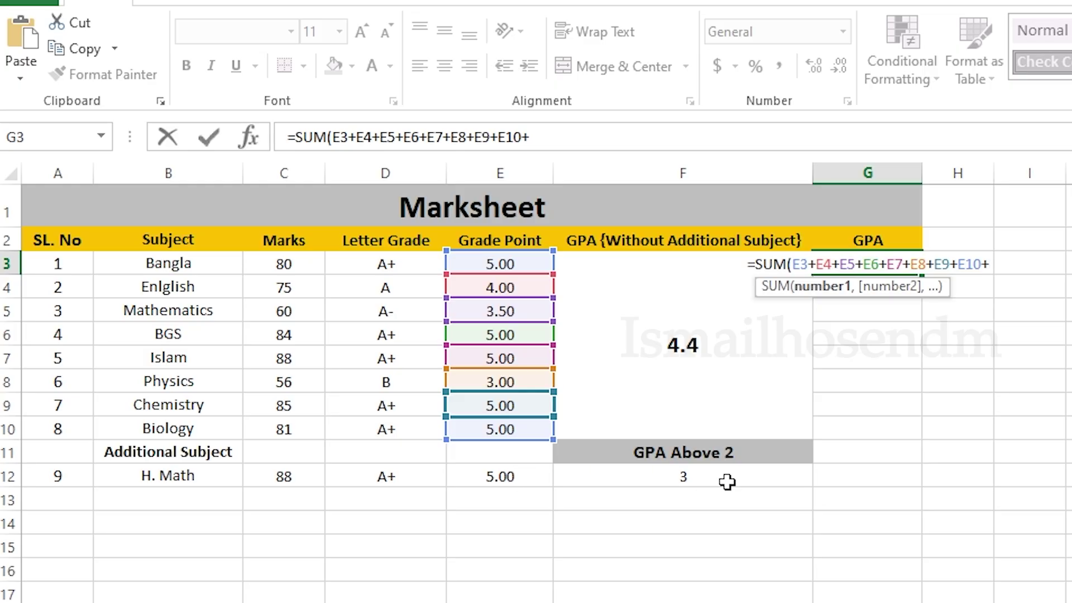
Complete the GPA formula in G3 by adding F12 to the sum and dividing the total by 8
left_click(726, 481)
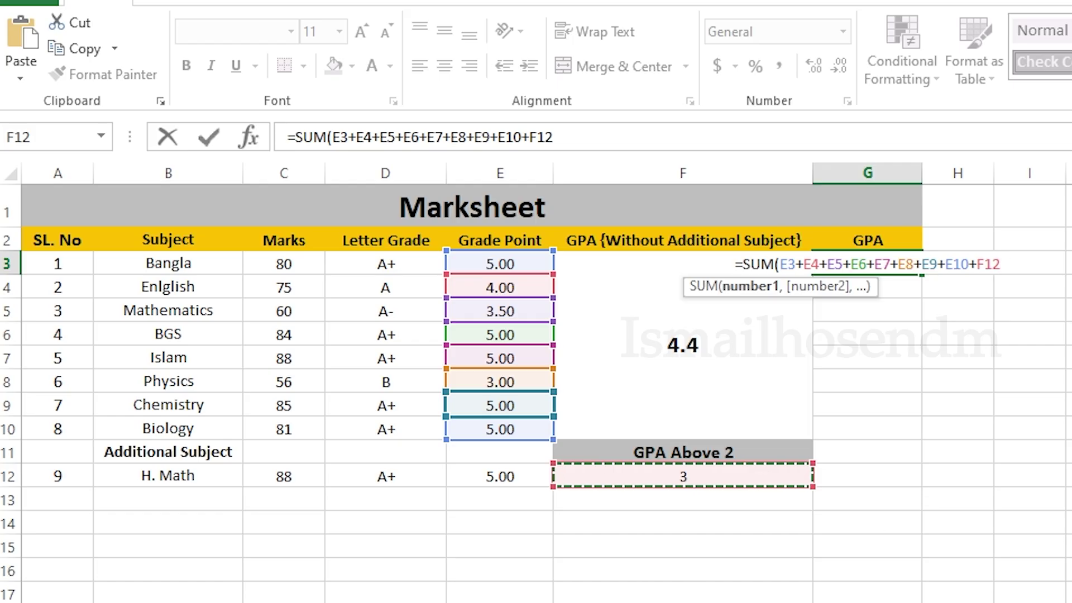
type(")")
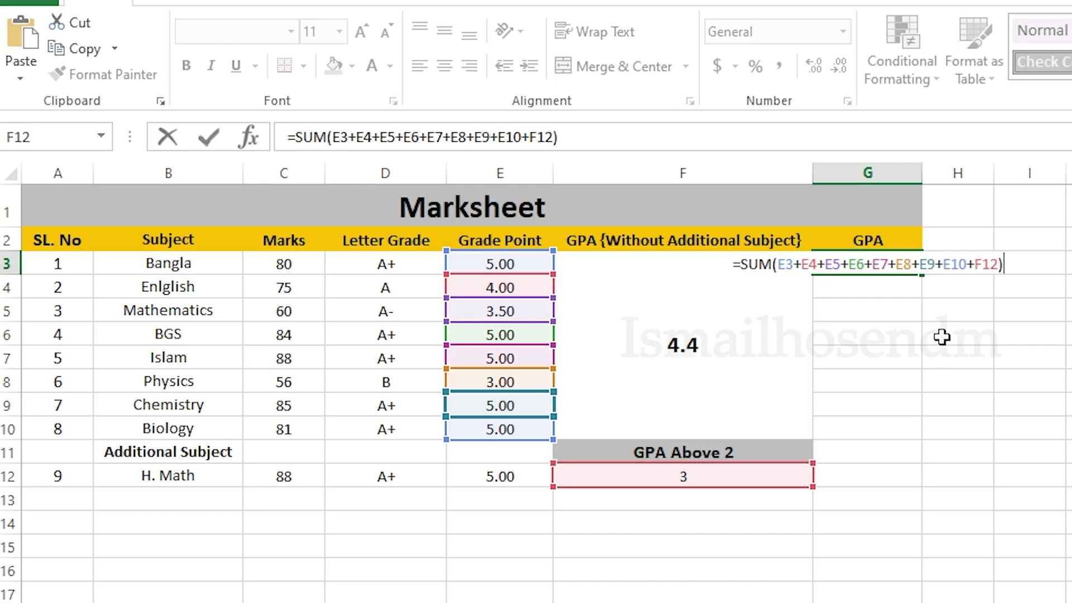
type("/")
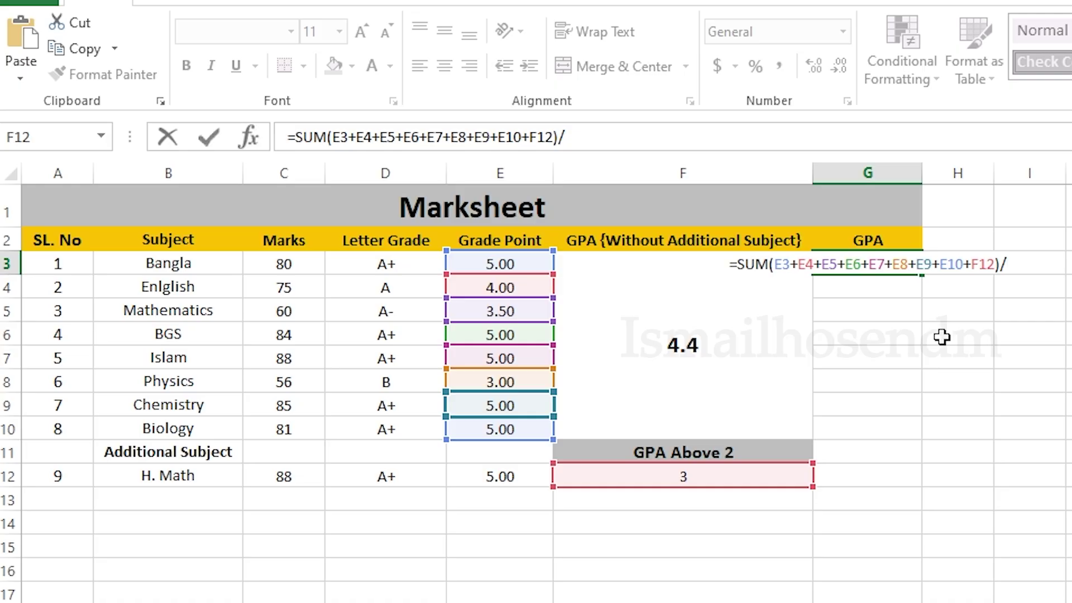
type("8")
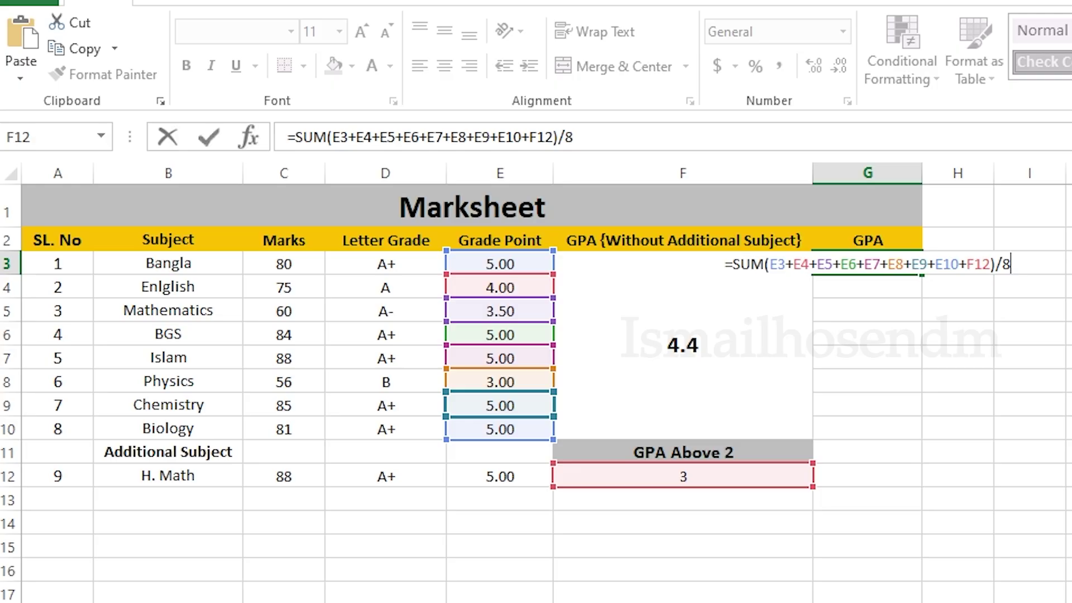
key("Return")
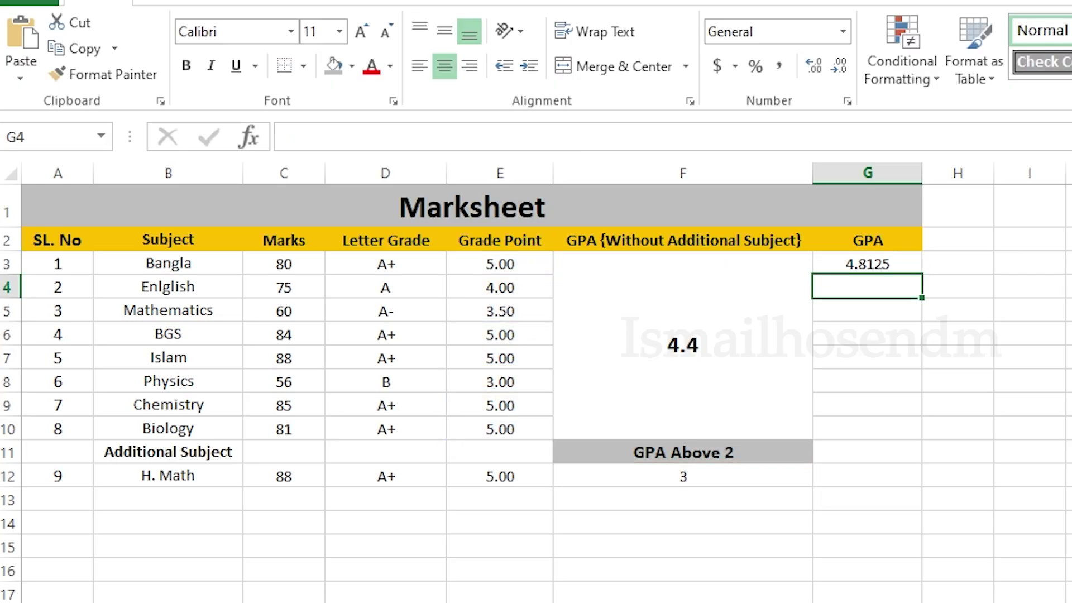
Reduce the GPA value in G3 to two decimal places
left_click(892, 265)
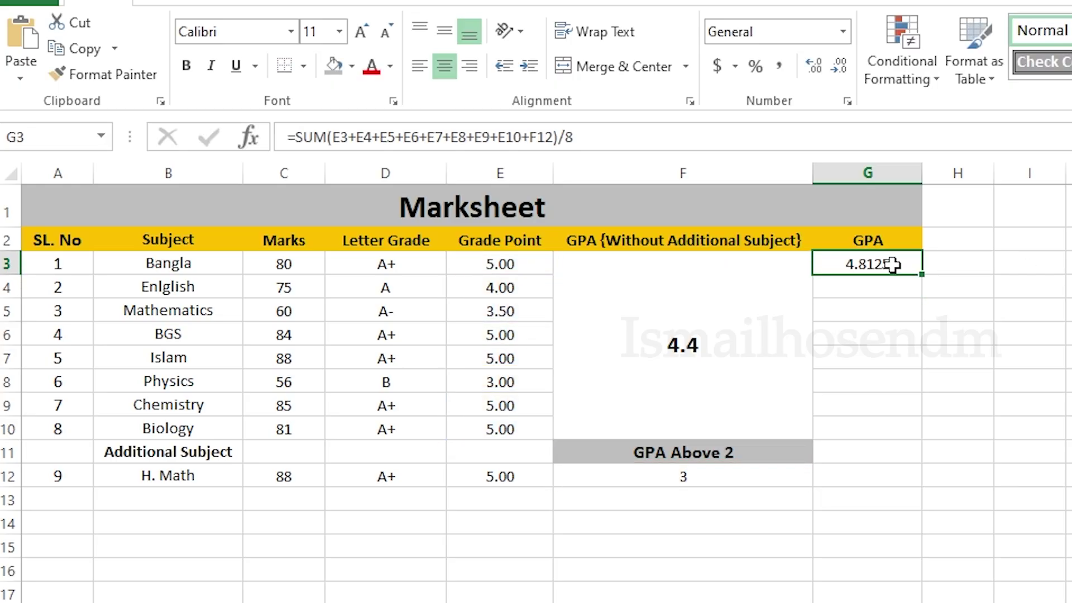
left_click(839, 70)
left_click(840, 69)
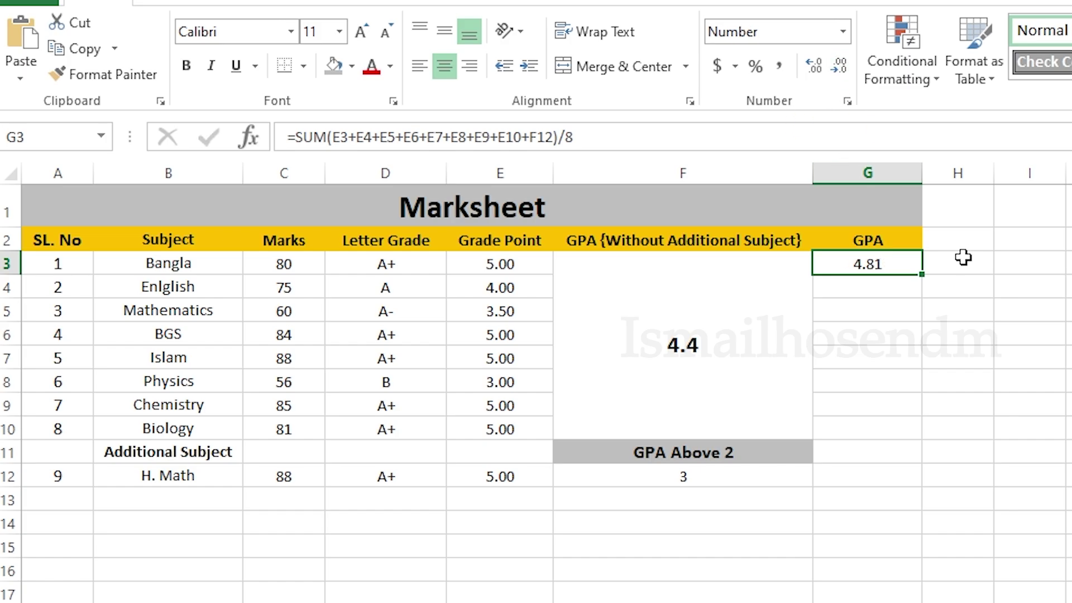
Merge and center cells G3:G10 and align the GPA value to the vertical middle
left_click(899, 283)
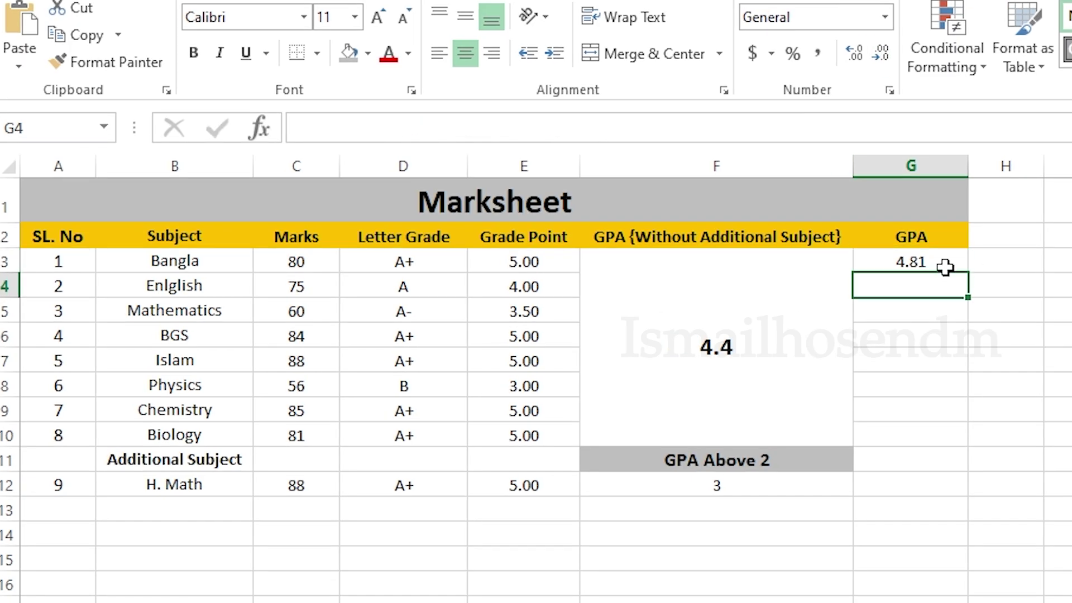
left_click_drag(900, 270, 930, 433)
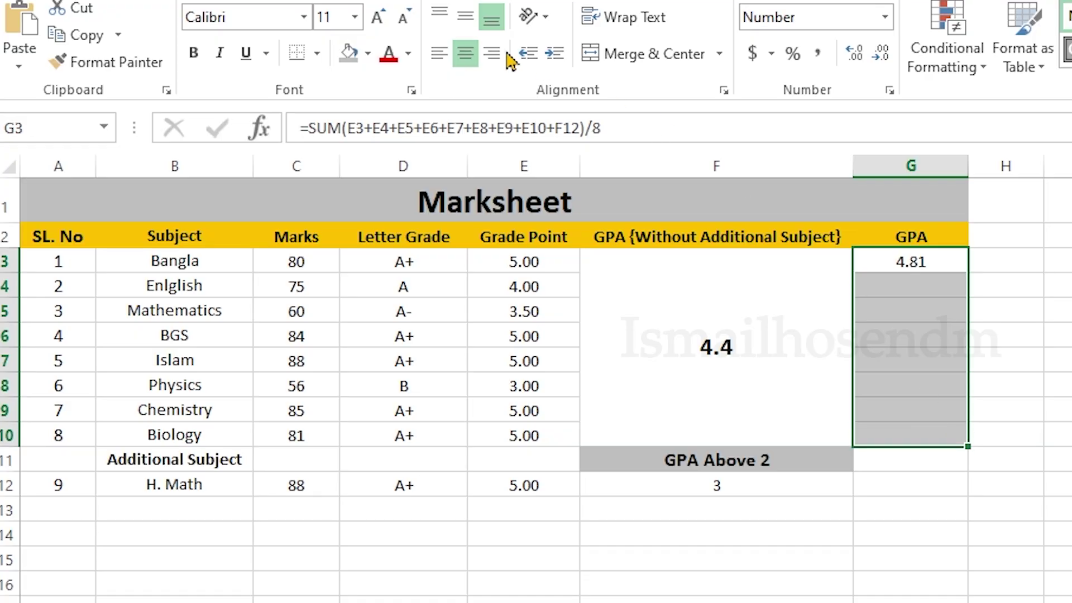
left_click(620, 56)
left_click(467, 18)
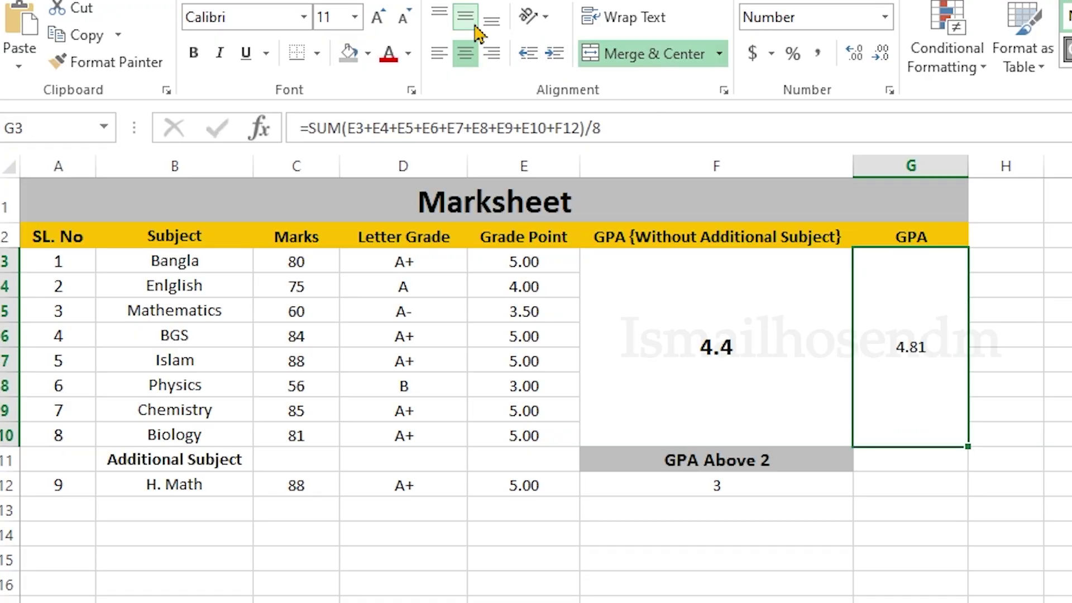
Make the GPA value in the merged G3 cell bold and enlarge its font size to 18
left_click(194, 53)
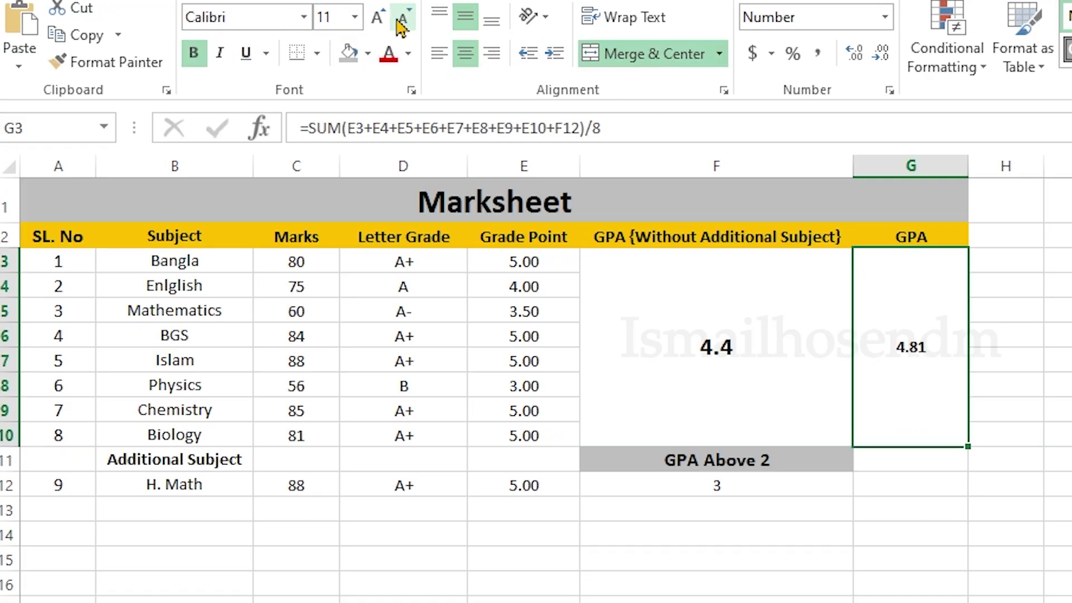
left_click(380, 21)
left_click(380, 21)
left_click(384, 28)
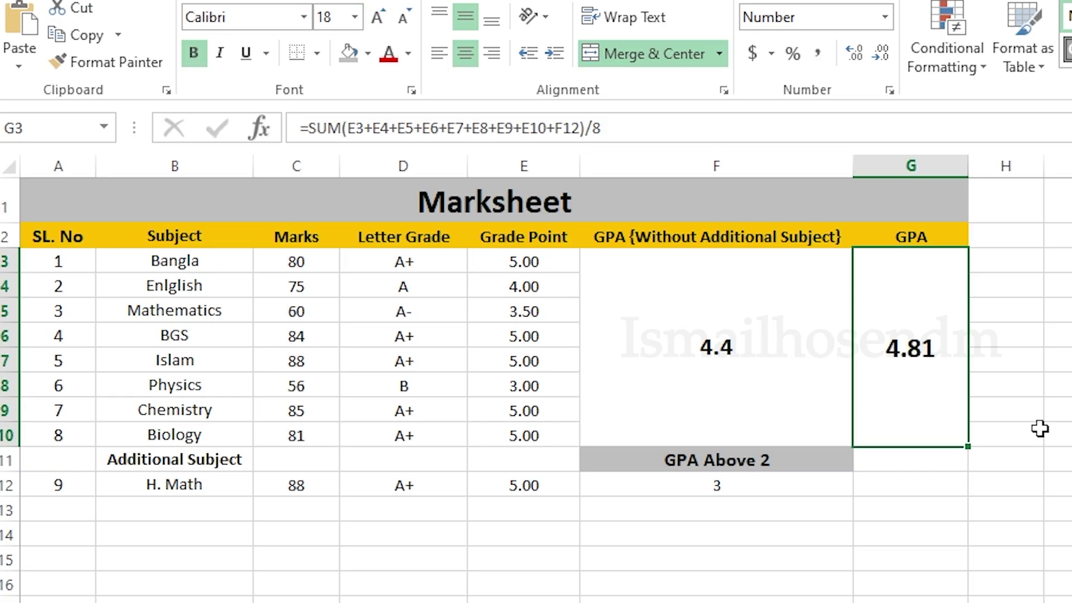
left_click(923, 463)
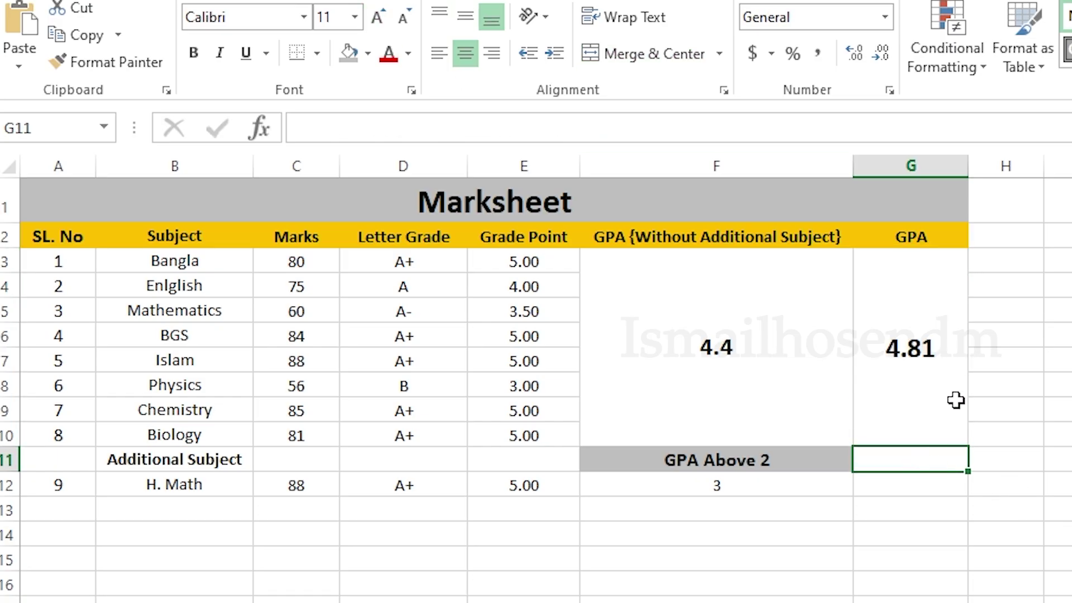
Try 70 as the H. Math marks in C12 to test the GPA formula in G3
left_click(936, 371)
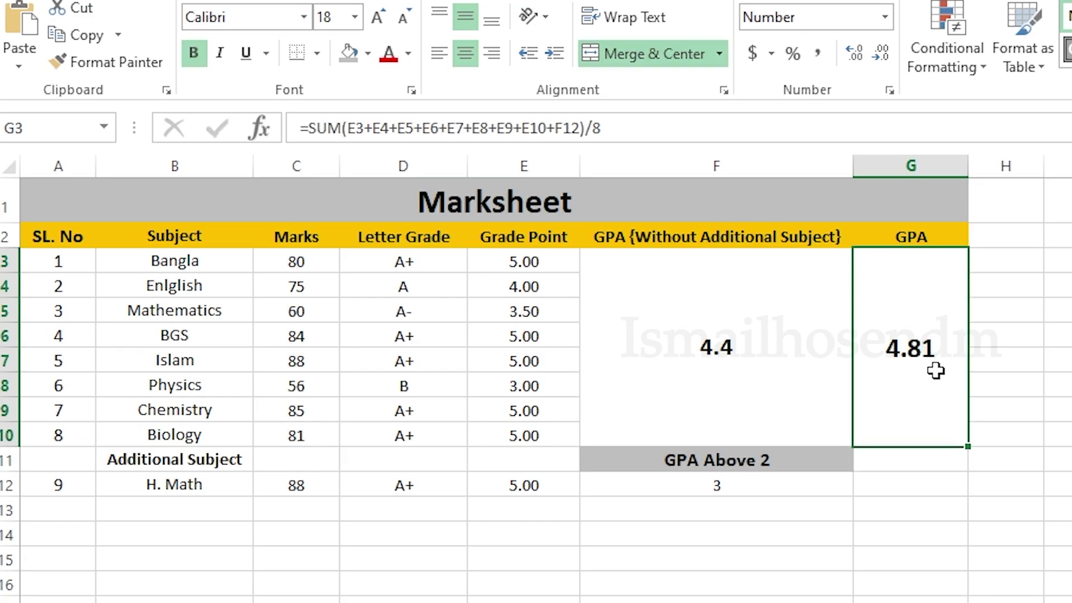
left_click_drag(149, 468, 490, 485)
left_click(301, 484)
double_click(310, 485)
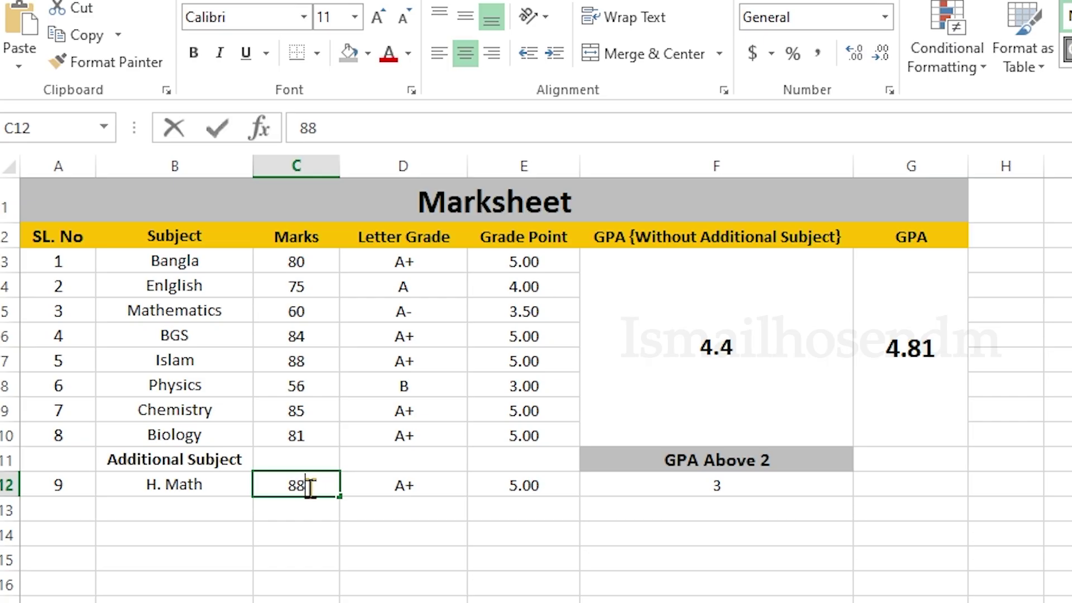
left_click_drag(309, 488, 265, 484)
type("70")
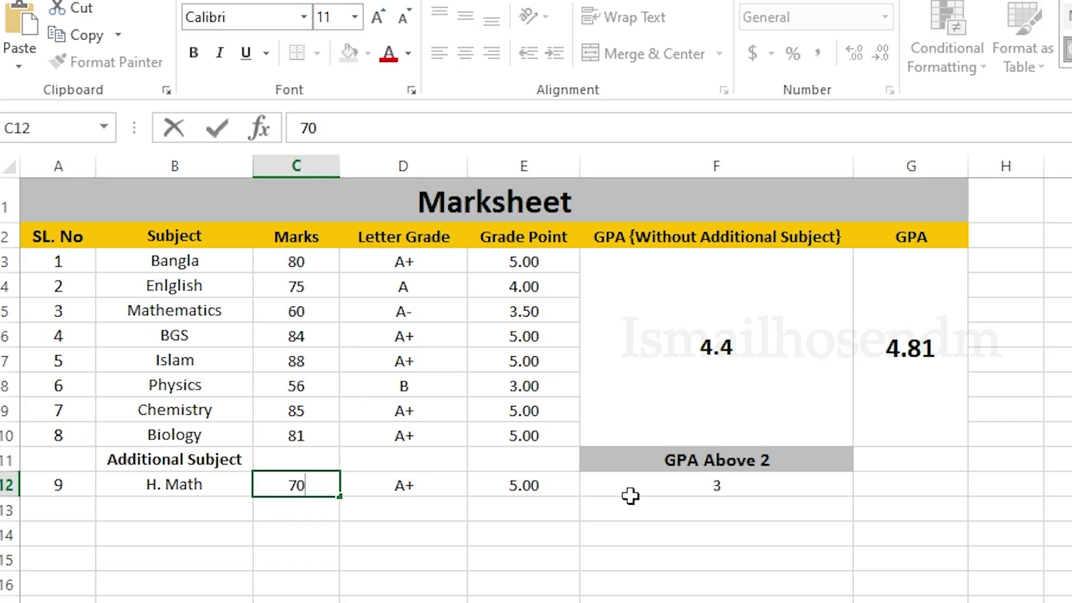
left_click(631, 536)
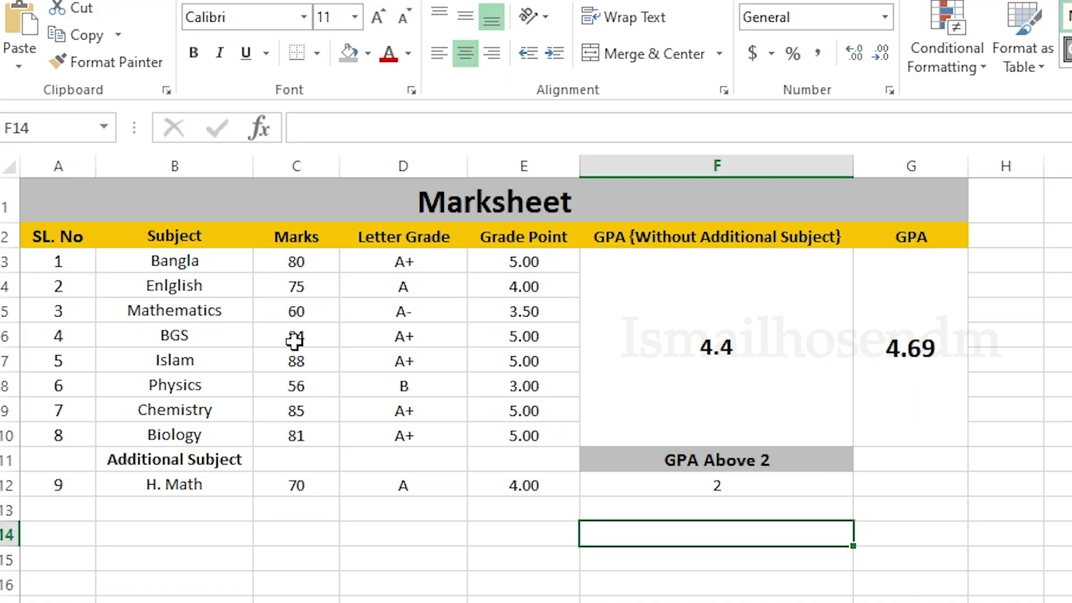
Try 55 as the Islam marks in C7 to test both GPA values
left_click(296, 360)
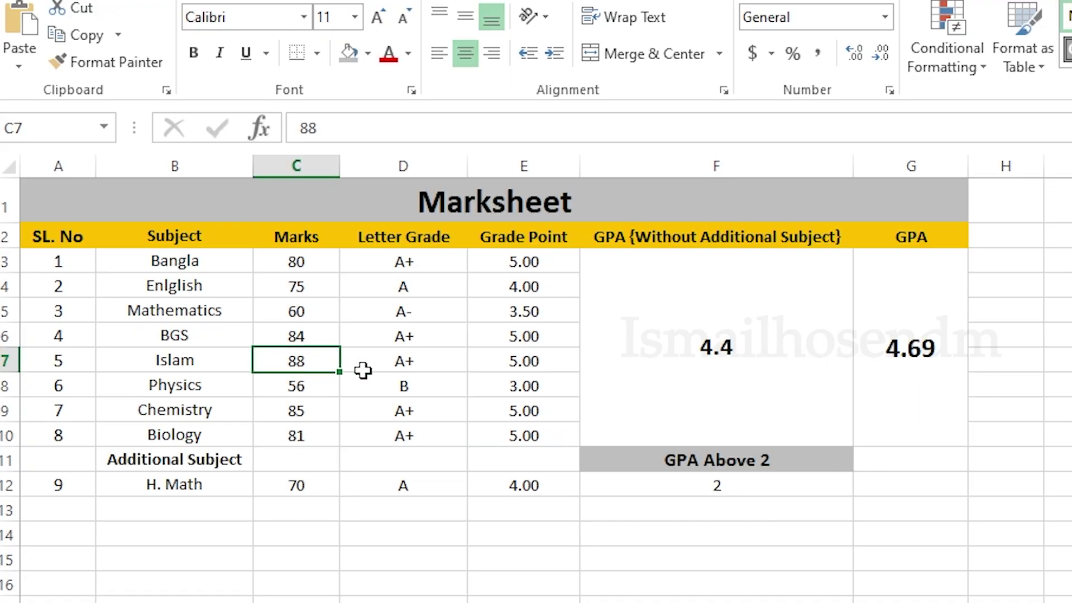
type("55")
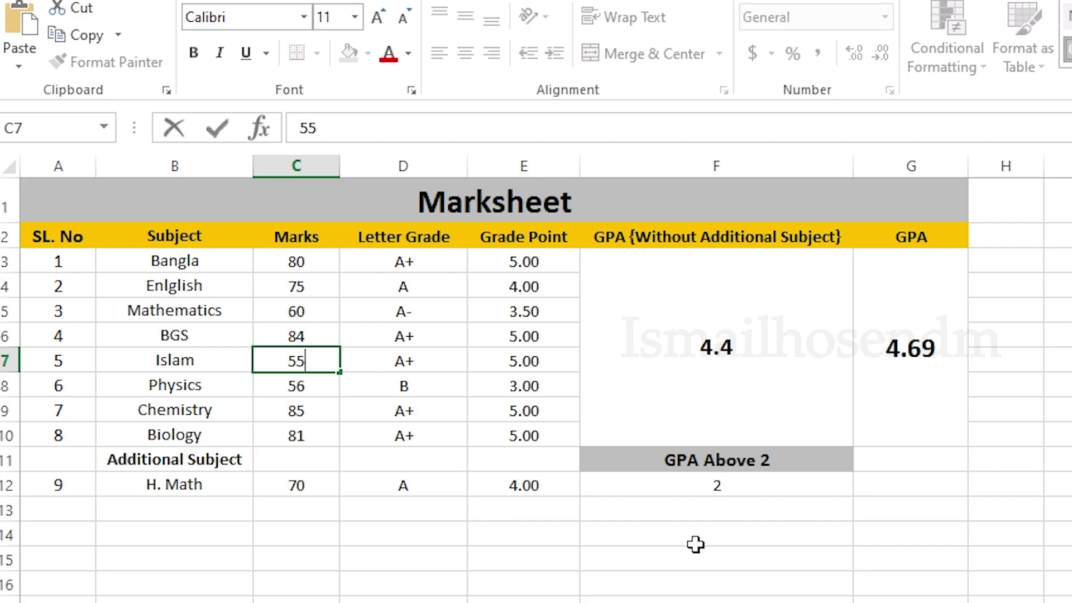
left_click(715, 519)
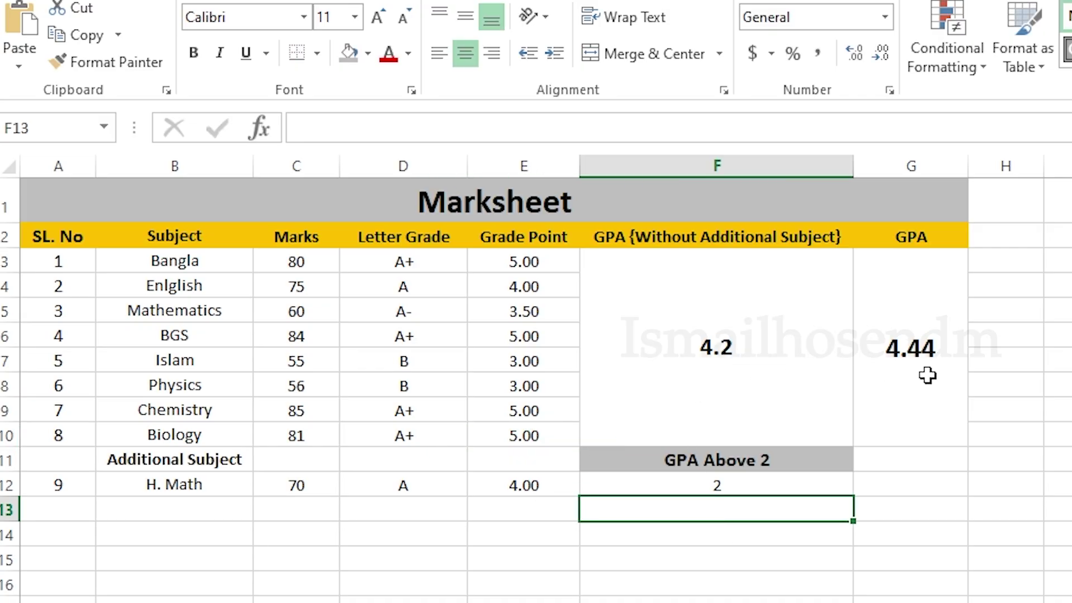
Set the Islam marks in C7 to 90
left_click(316, 366)
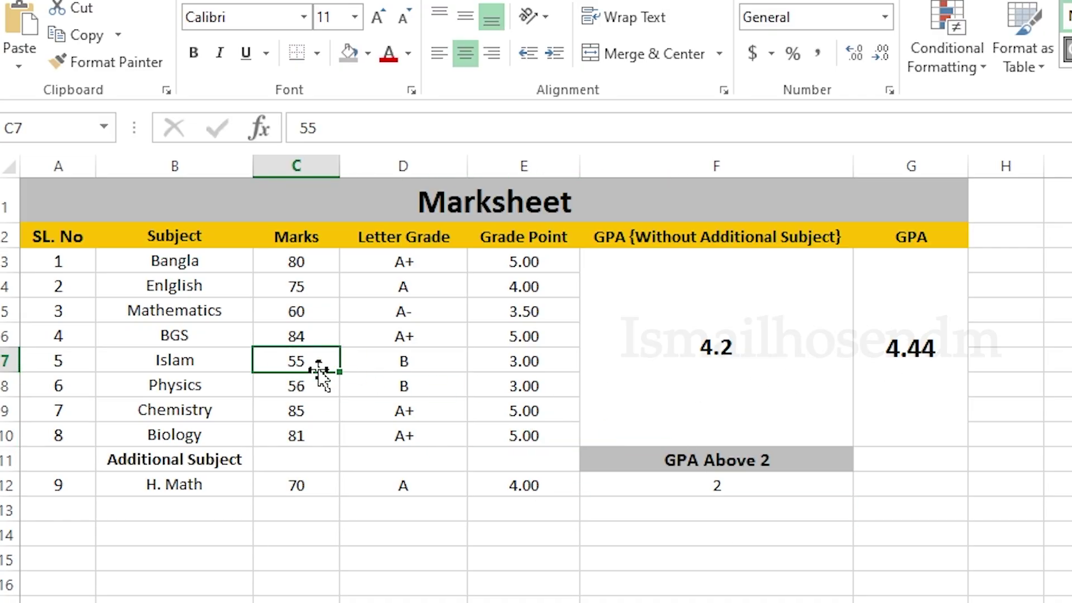
type("90")
left_click(573, 509)
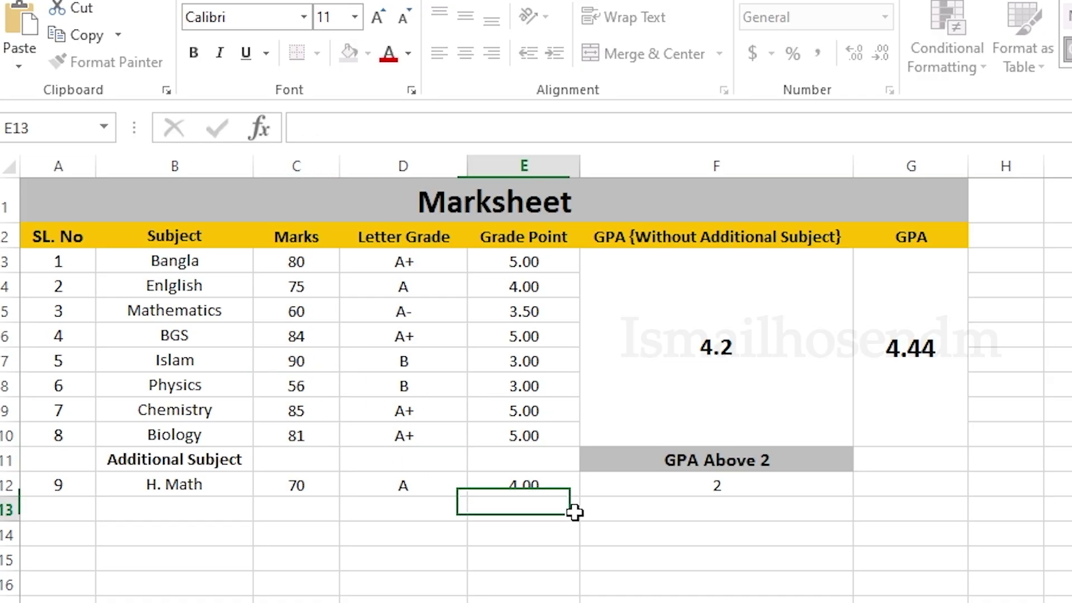
Set the H. Math marks in C12 to 80
left_click(299, 492)
type("8")
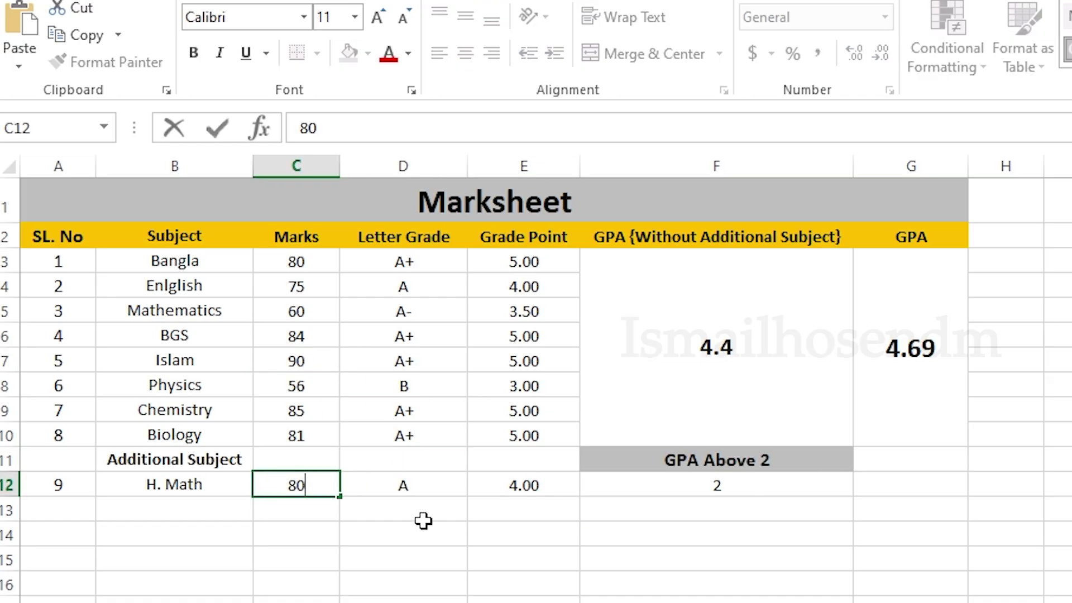
left_click(423, 519)
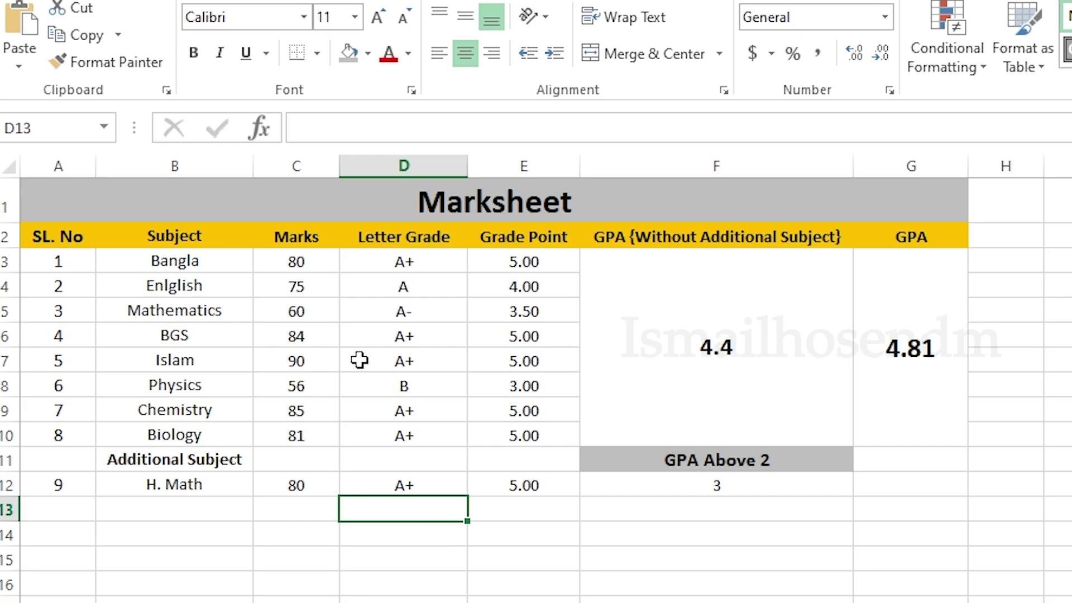
Set the Mathematics marks in C5 to 80 and check the overall GPA formula in G3
left_click(292, 313)
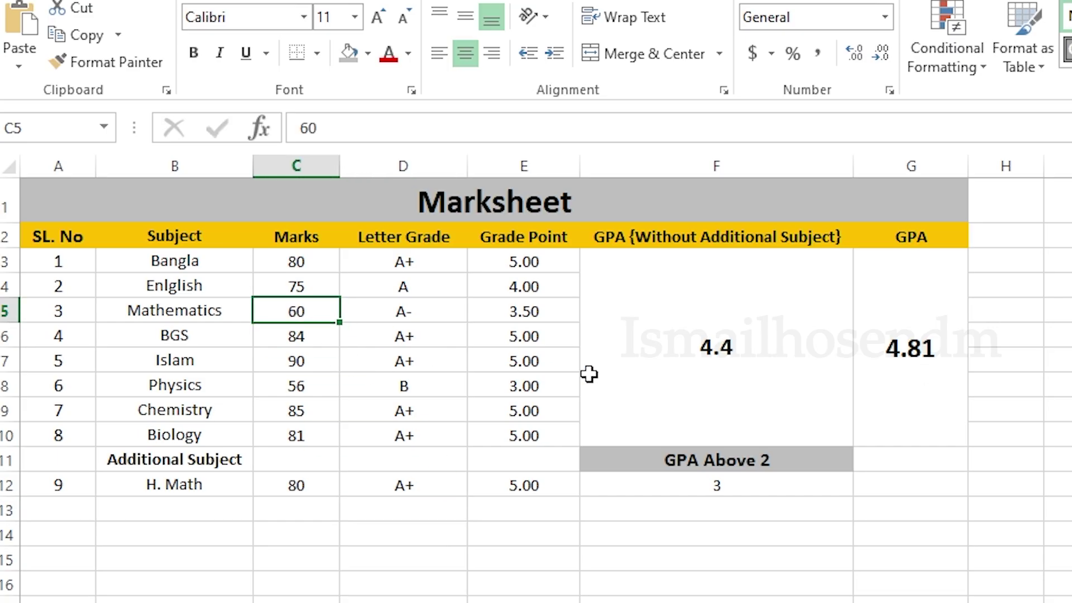
type("80")
left_click(687, 581)
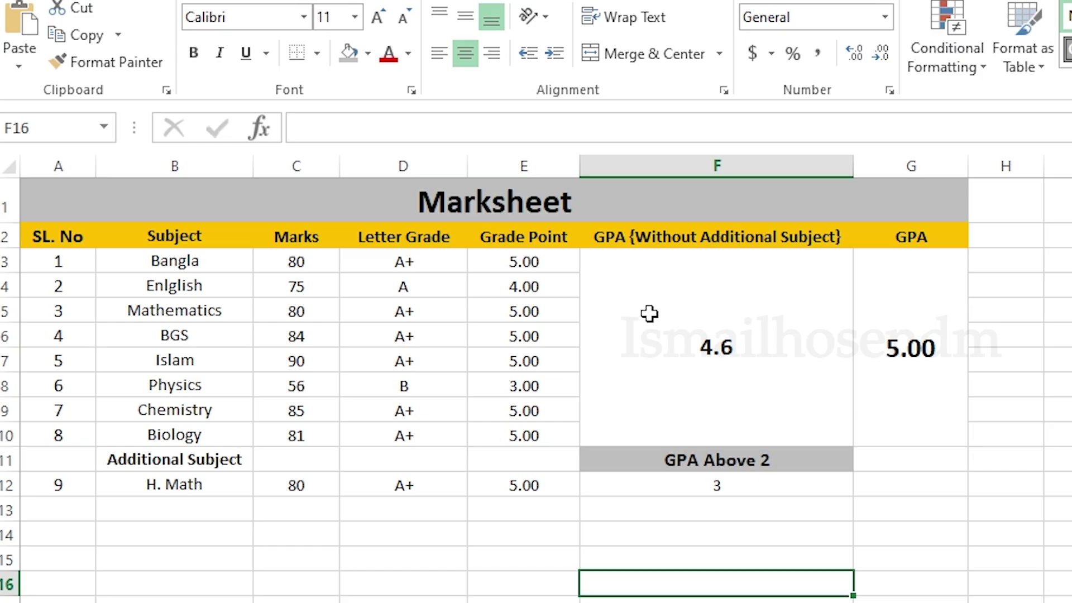
double_click(933, 338)
left_click(952, 493)
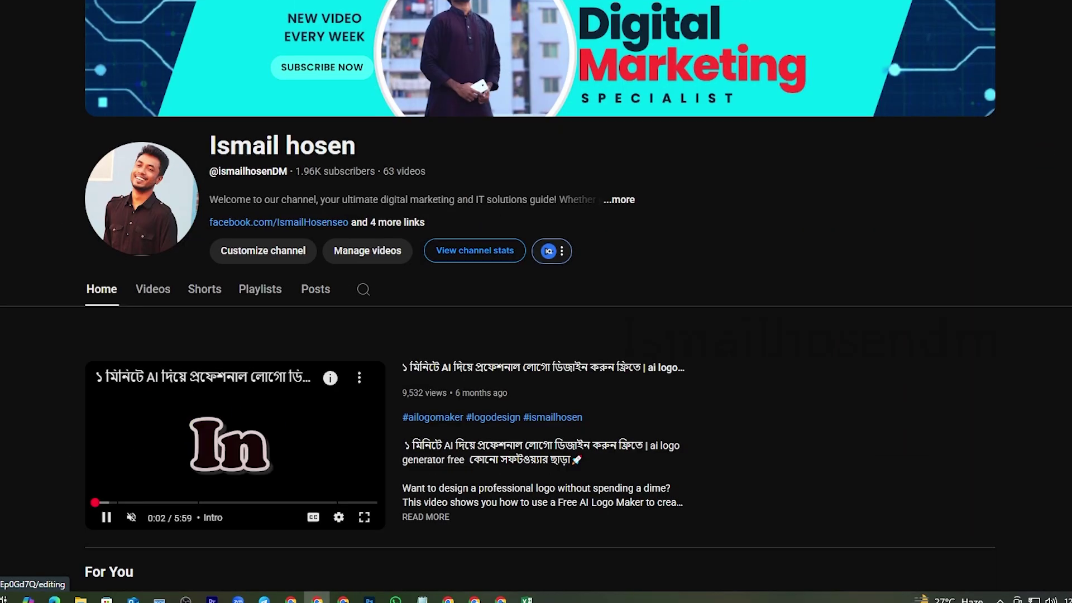
Switch to the YouTube channel page and look through its home page sections and its list of latest videos
scroll(536, 296, "down", 5)
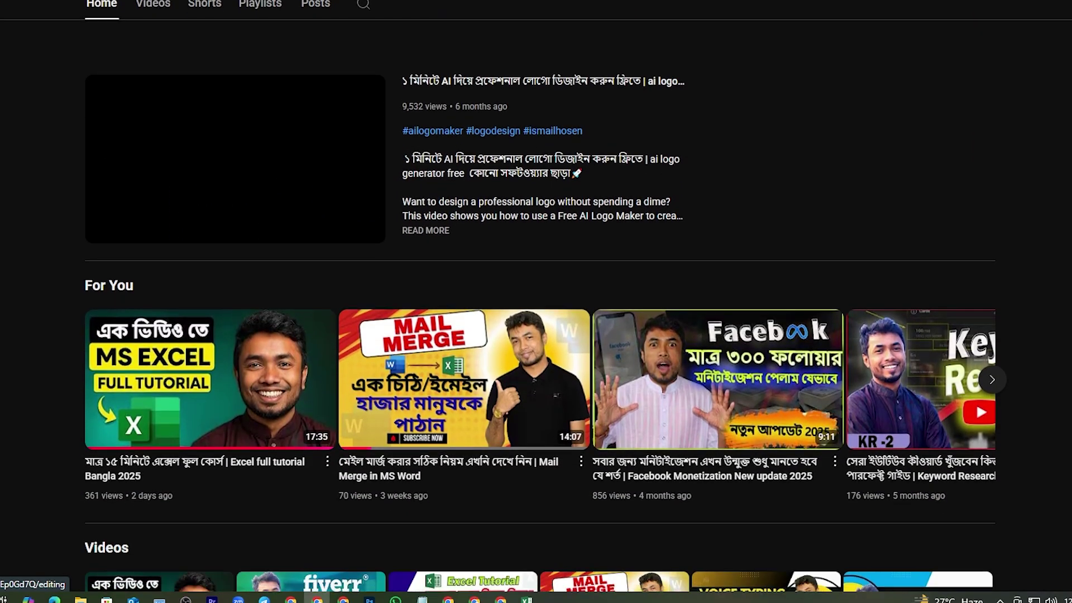
scroll(536, 296, "down", 6)
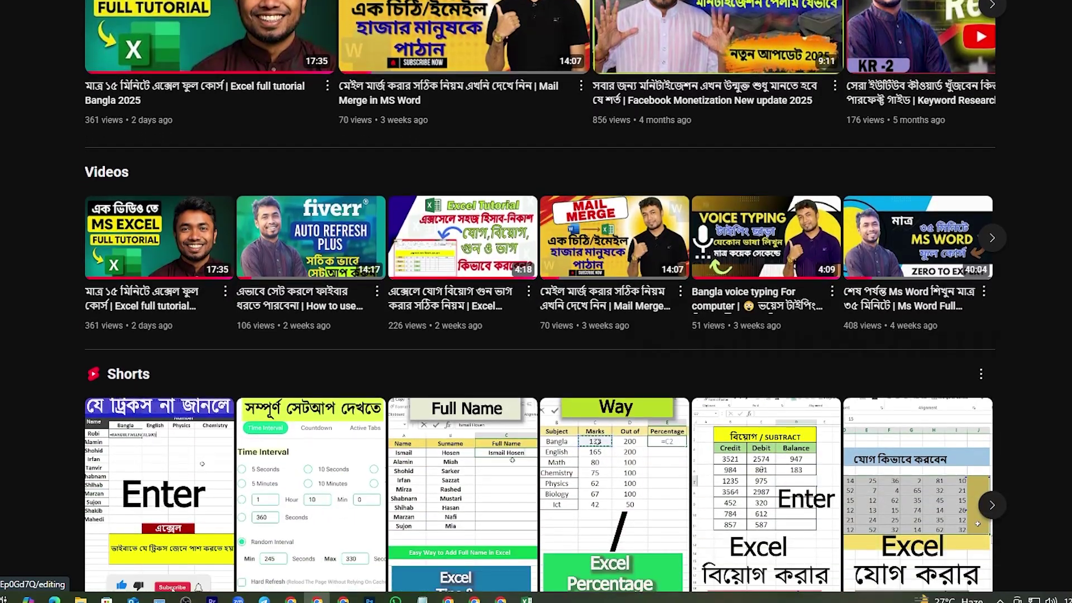
scroll(536, 296, "down", 6)
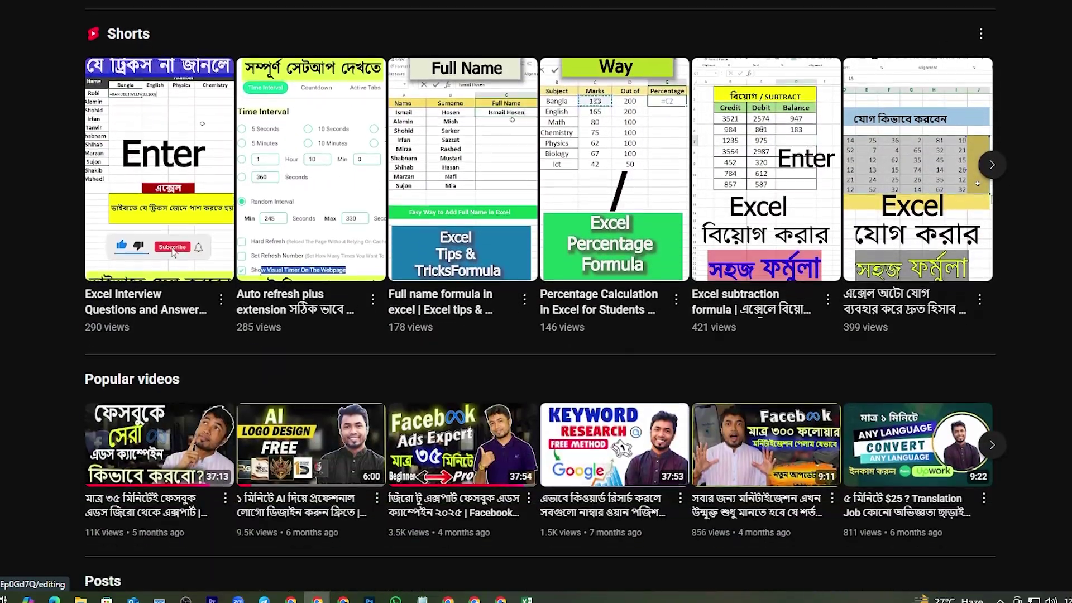
scroll(536, 296, "down", 2)
scroll(535, 296, "up", 20)
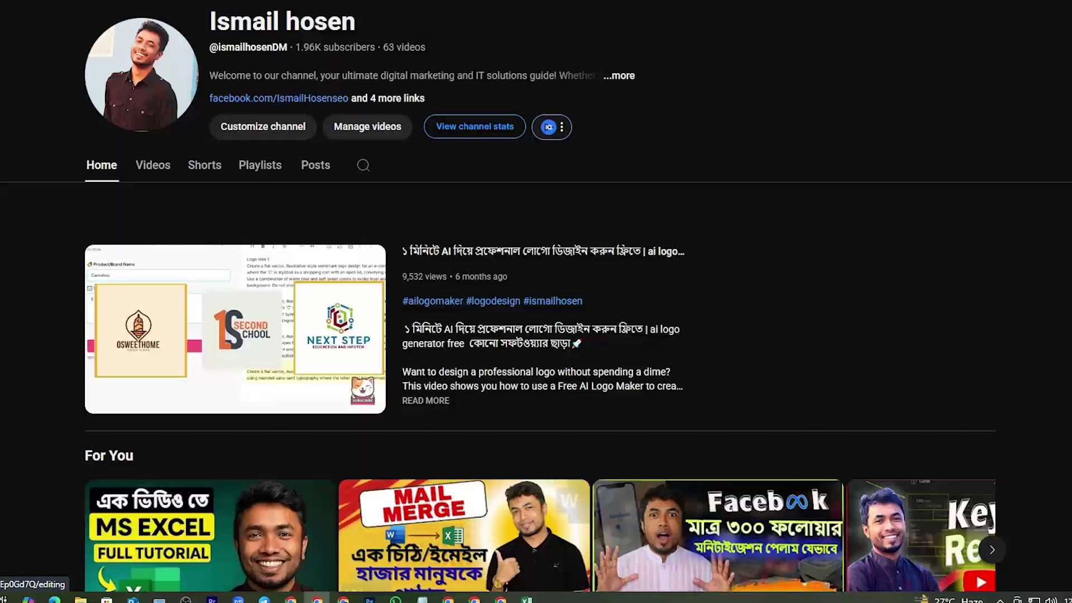
scroll(188, 277, "up", 2)
left_click(153, 284)
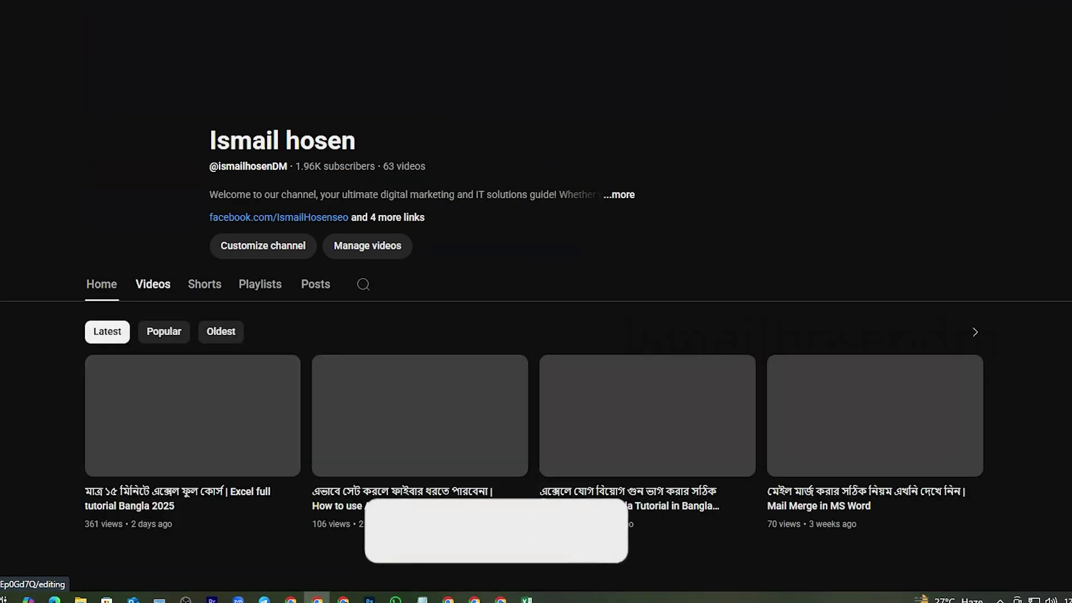
scroll(536, 295, "down", 8)
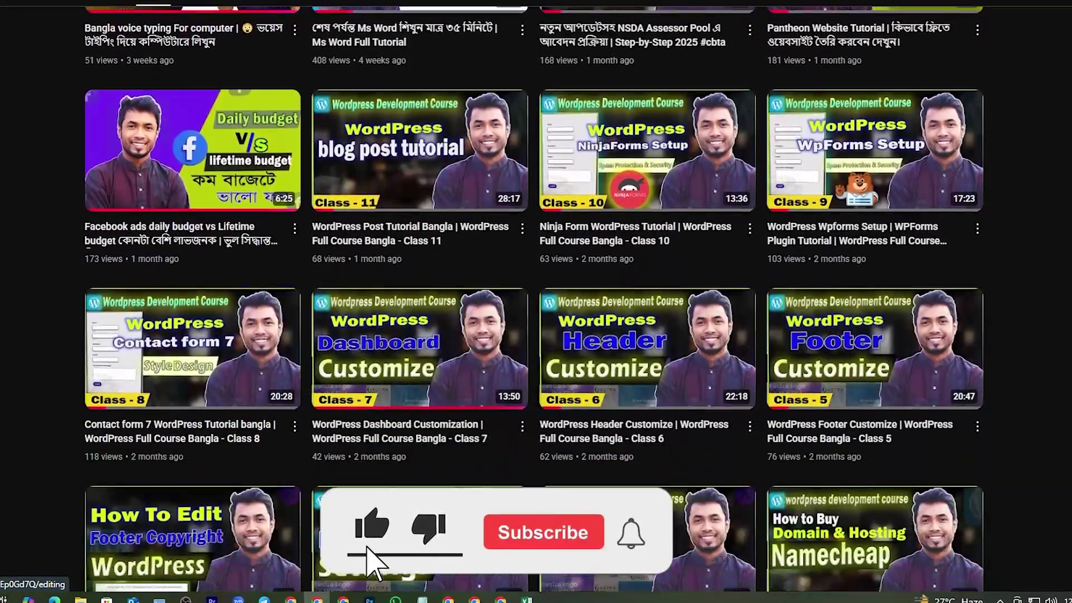